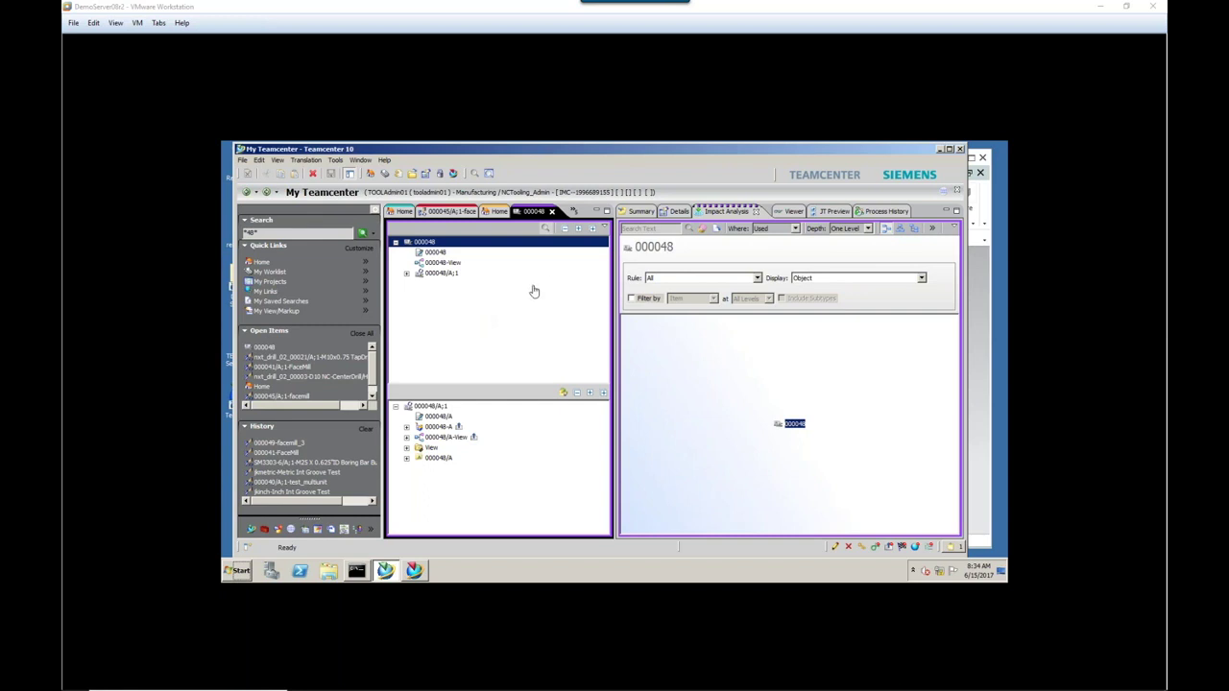
# - Return to the Teamcenter window from NX and expand revision 000048/A;1 to review its contents
pyautogui.click(406, 273)
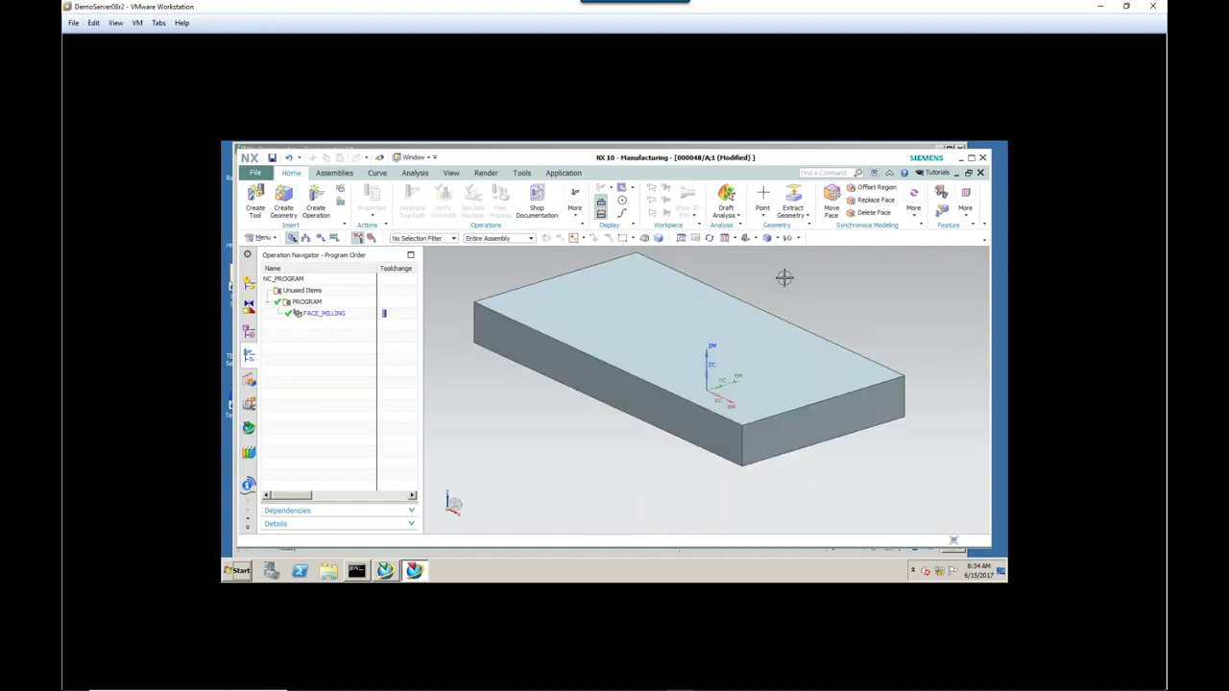
pyautogui.click(875, 150)
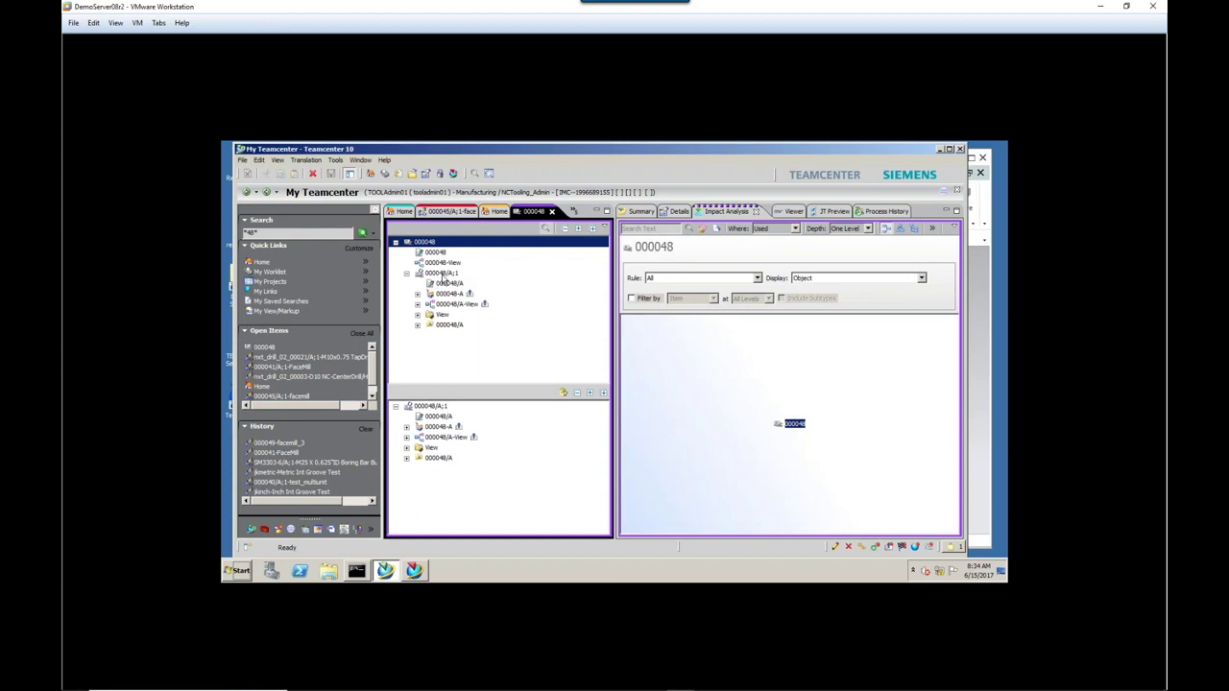
pyautogui.click(407, 275)
pyautogui.click(408, 274)
# - Open the Classification application and expand the hierarchy from Classification Root through Resource Management to the classes under Tools
pyautogui.click(380, 531)
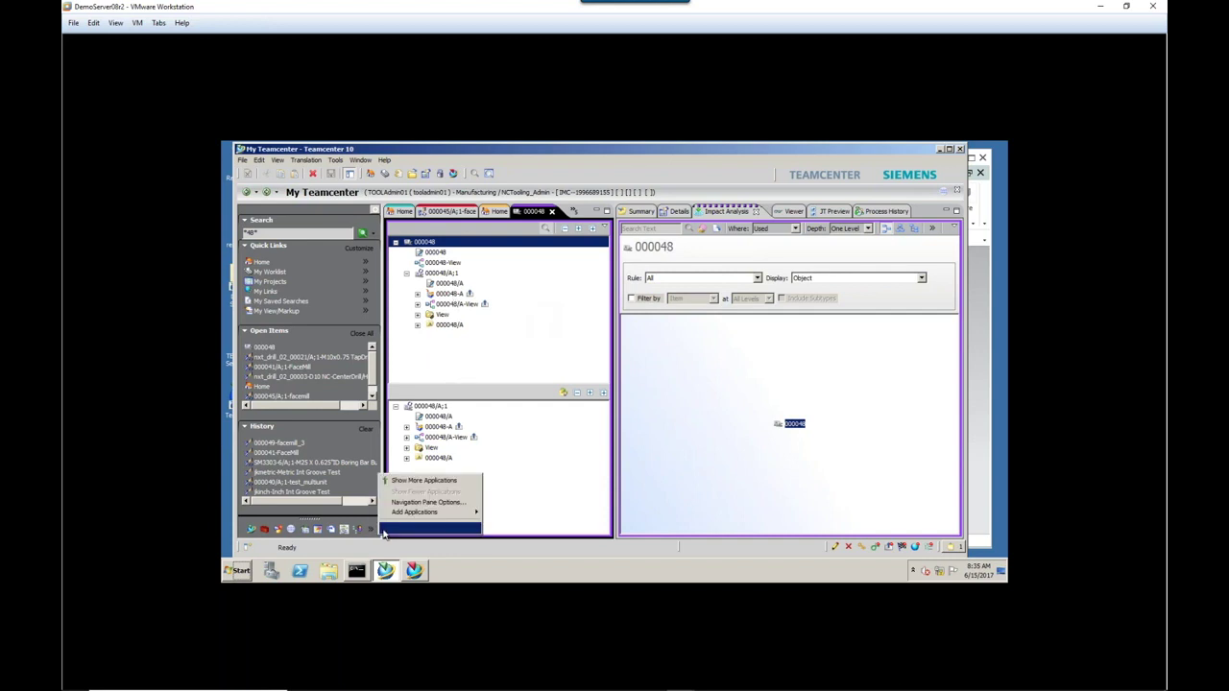
pyautogui.click(396, 528)
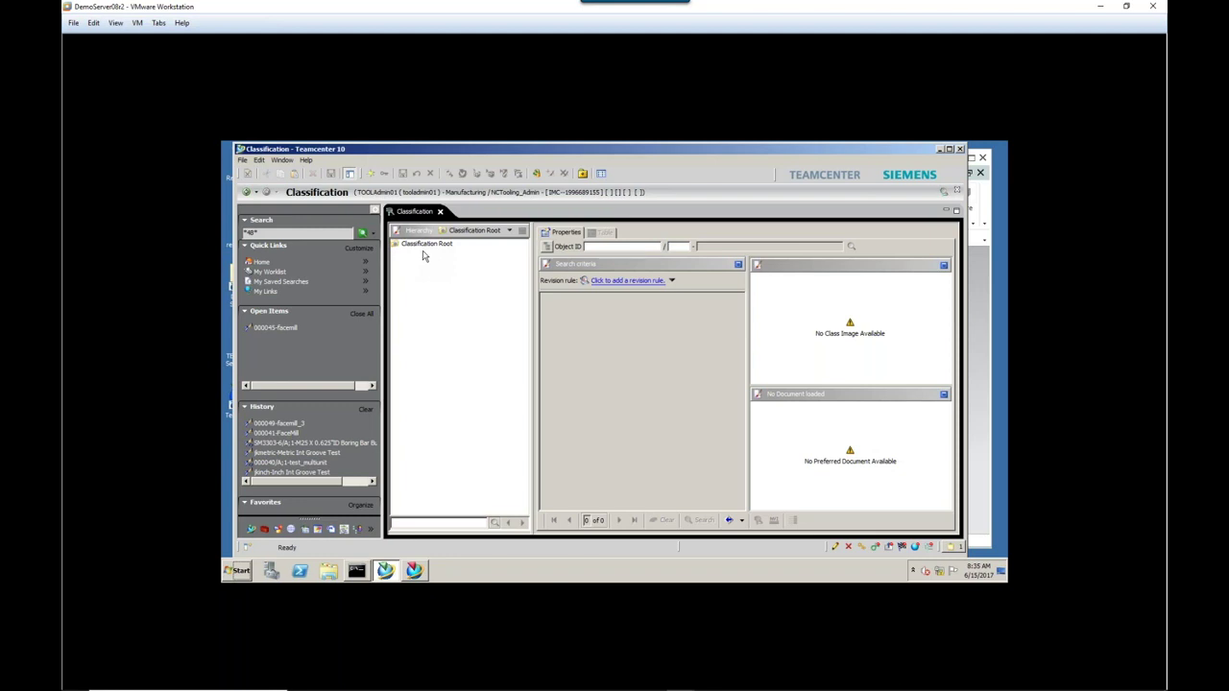
pyautogui.click(422, 246)
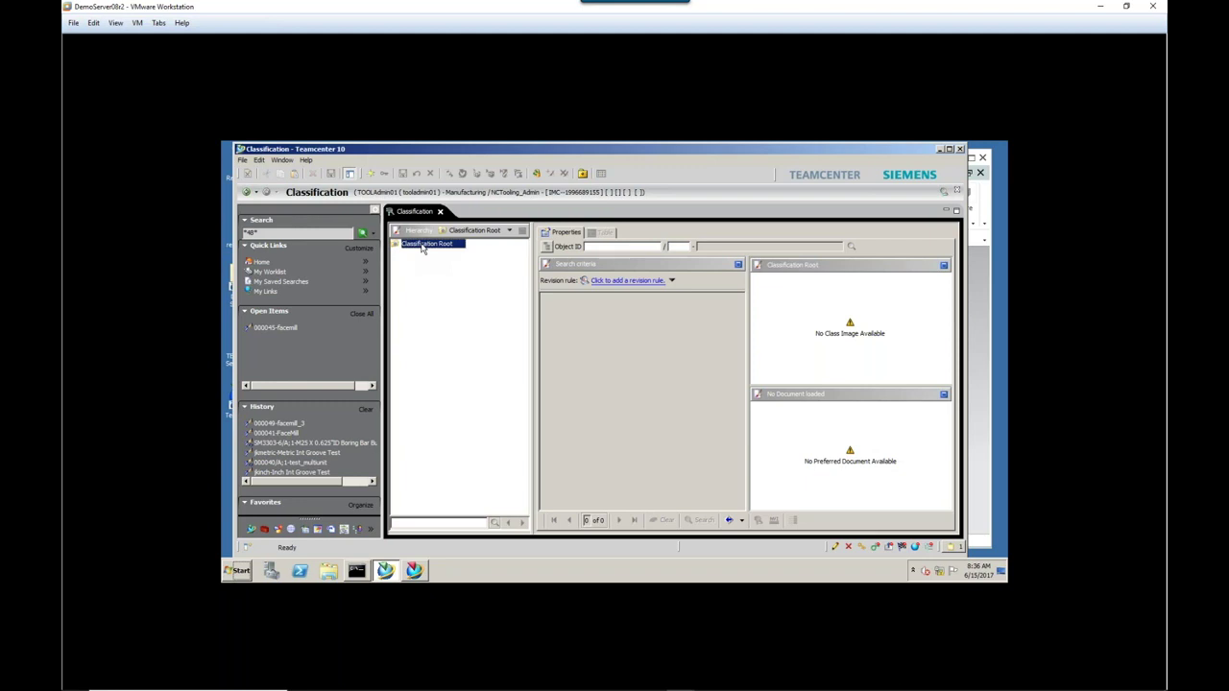
pyautogui.doubleClick(422, 247)
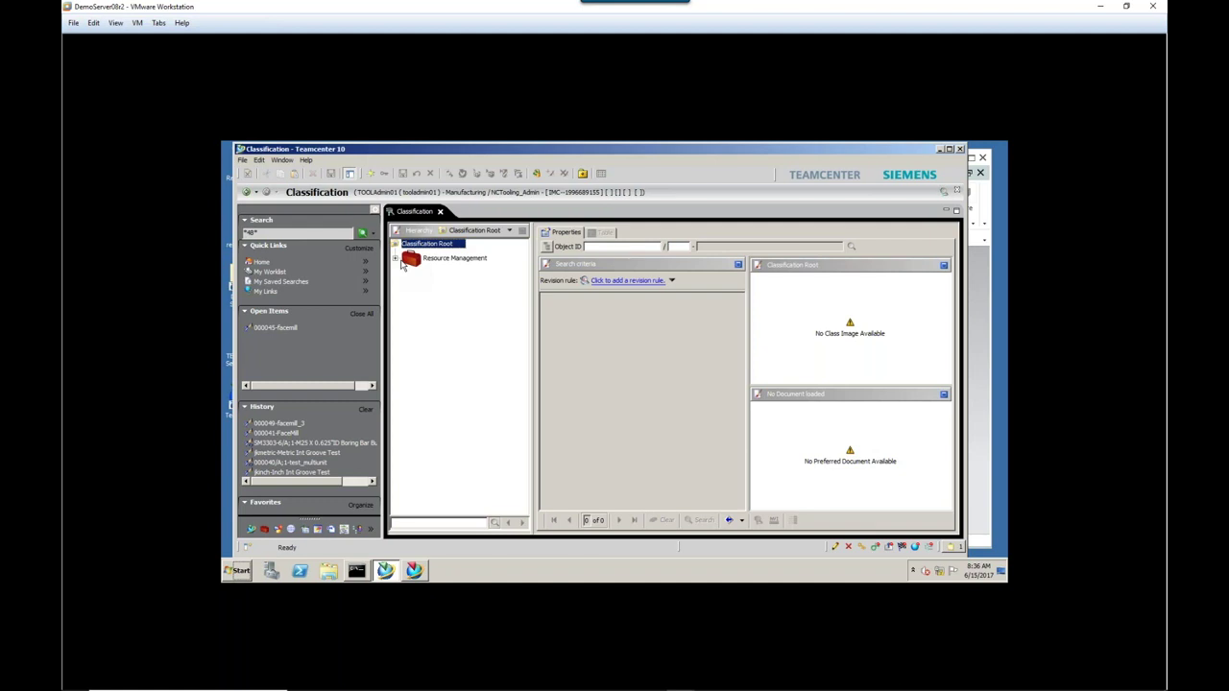
pyautogui.click(395, 258)
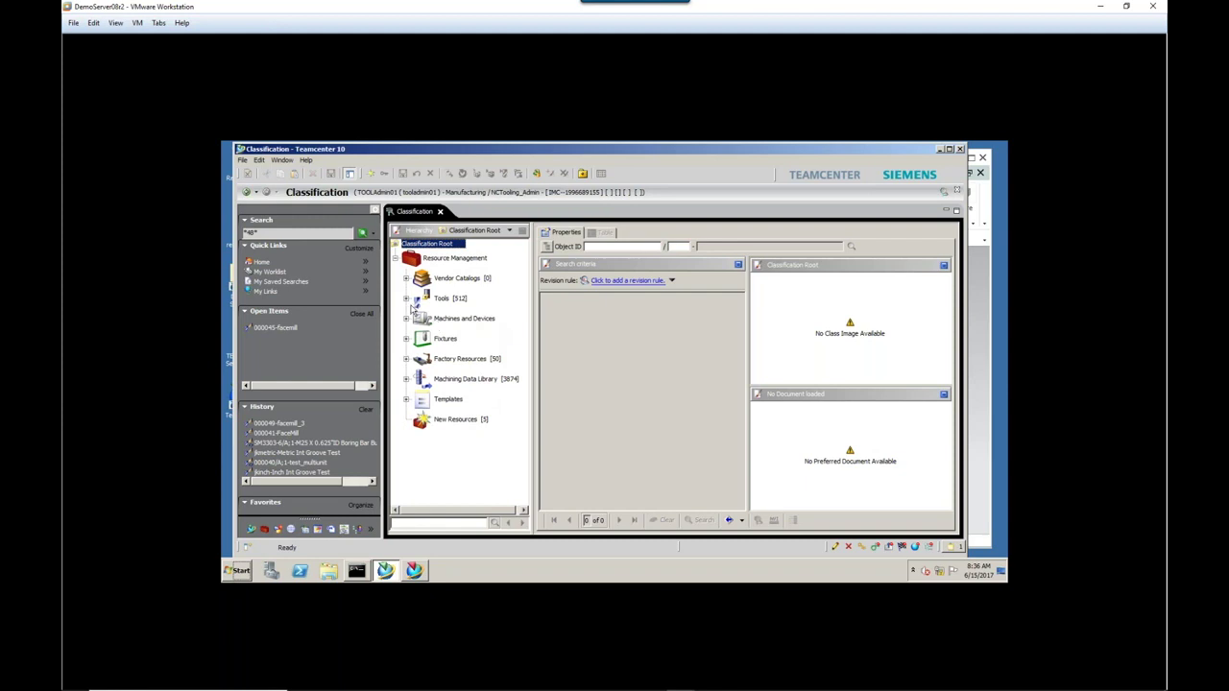
pyautogui.click(406, 298)
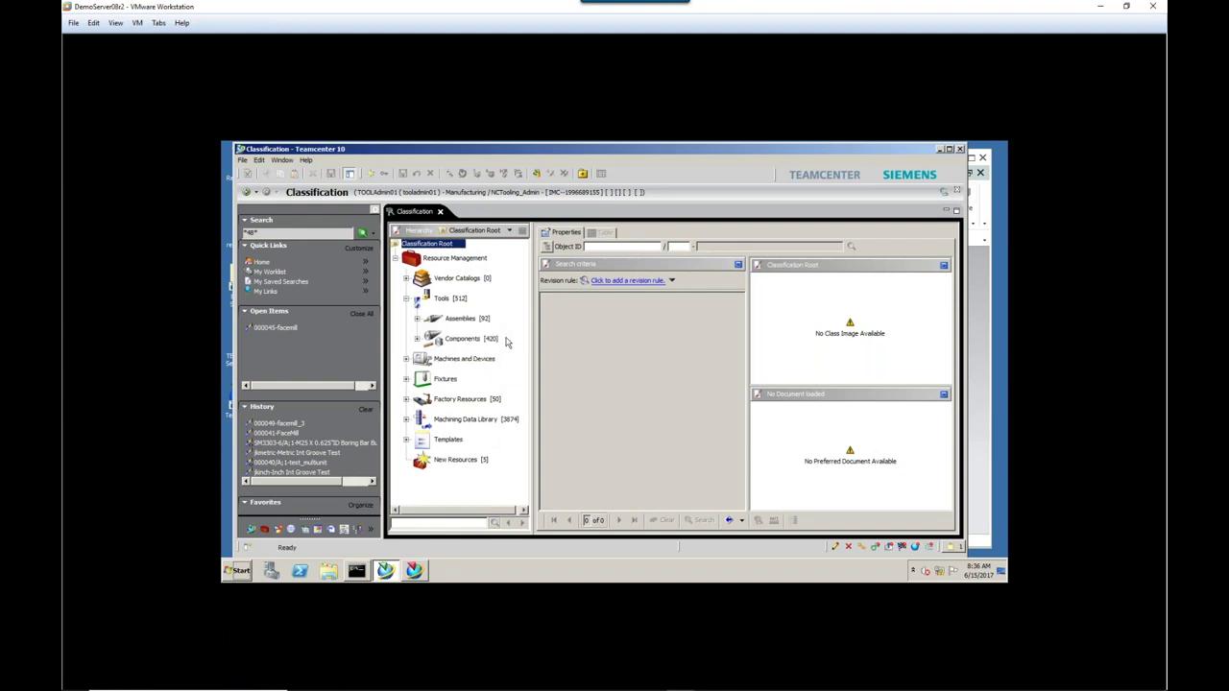
# - Expand Components, Milling and Solid Milling Cutter in the classification hierarchy to reach the individual cutter classes
pyautogui.click(417, 340)
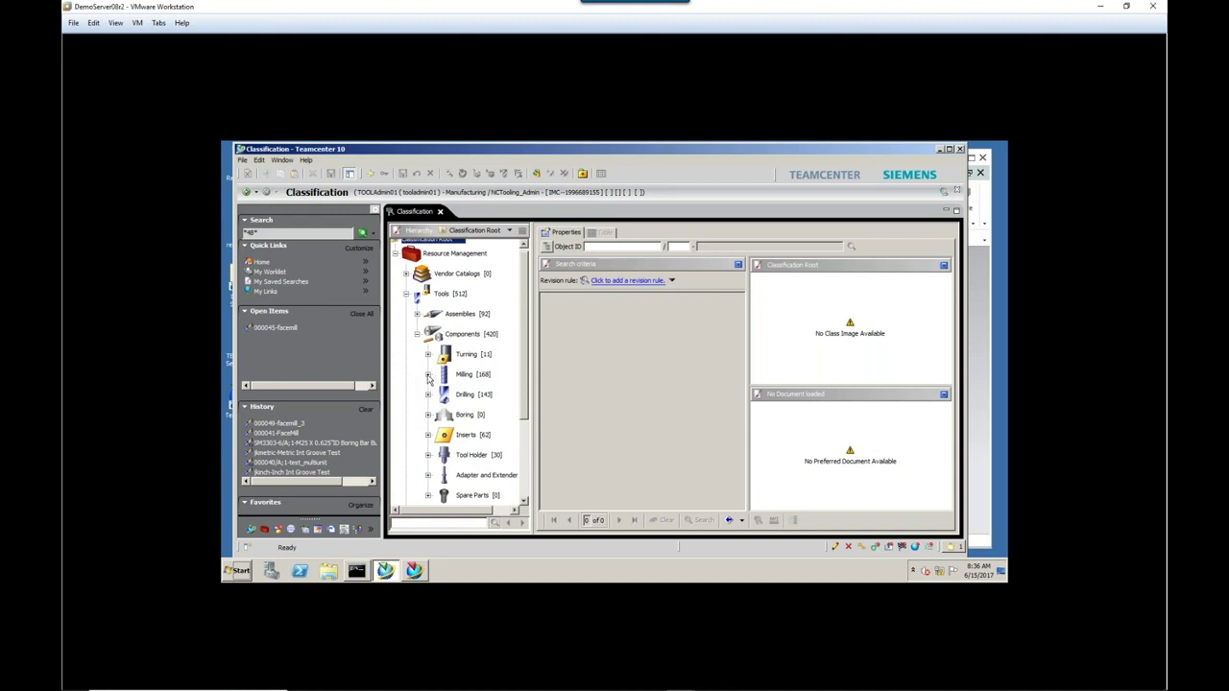
pyautogui.click(428, 374)
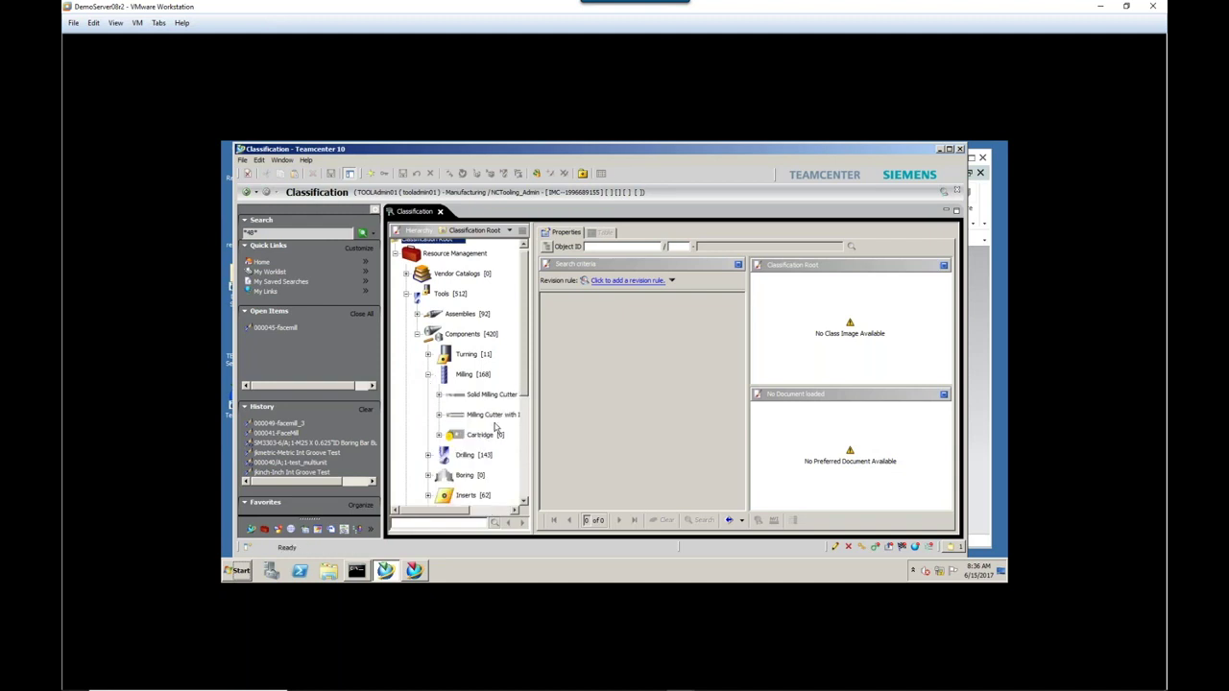
pyautogui.moveTo(488, 402)
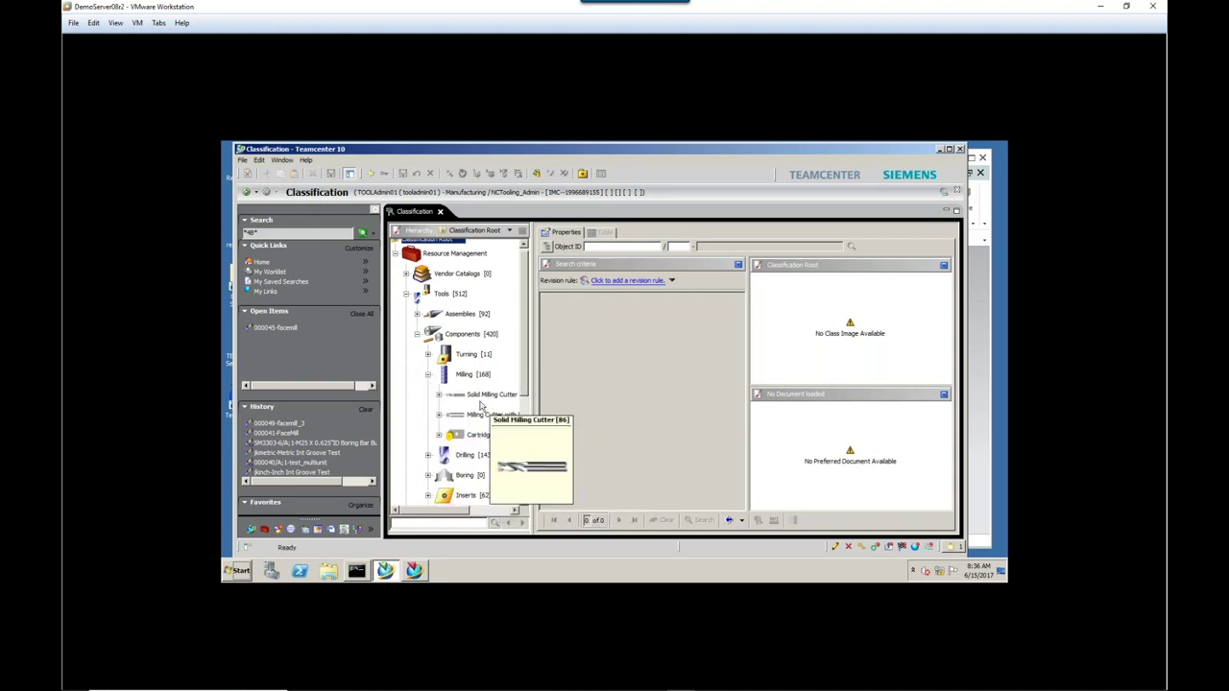
pyautogui.click(439, 394)
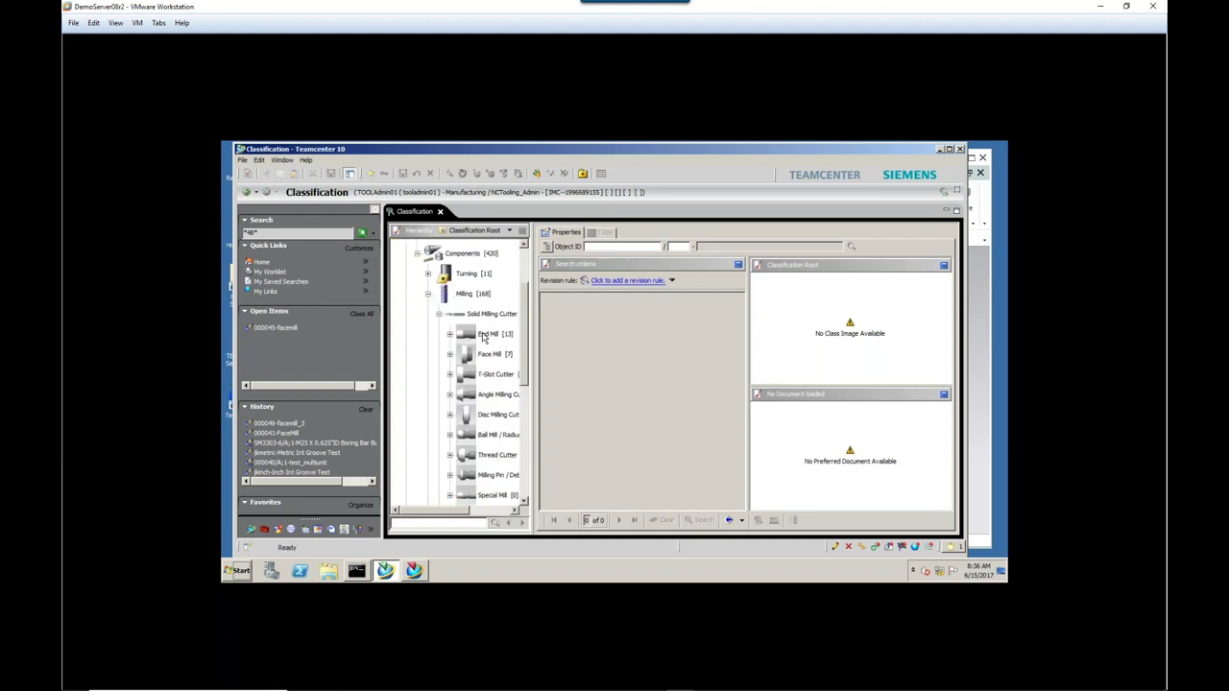
# - Select the End Mill class, search it for all tools, and show the results as a table
pyautogui.moveTo(478, 337)
pyautogui.rightClick(478, 337)
pyautogui.click(498, 354)
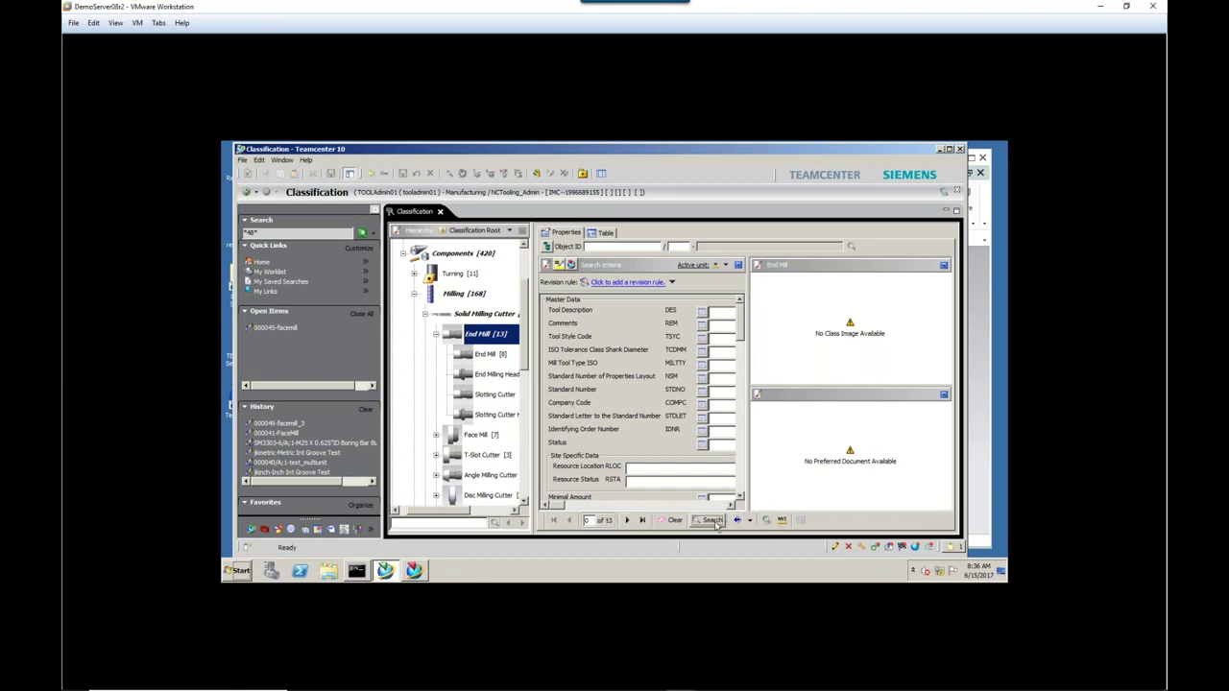
pyautogui.moveTo(485, 337)
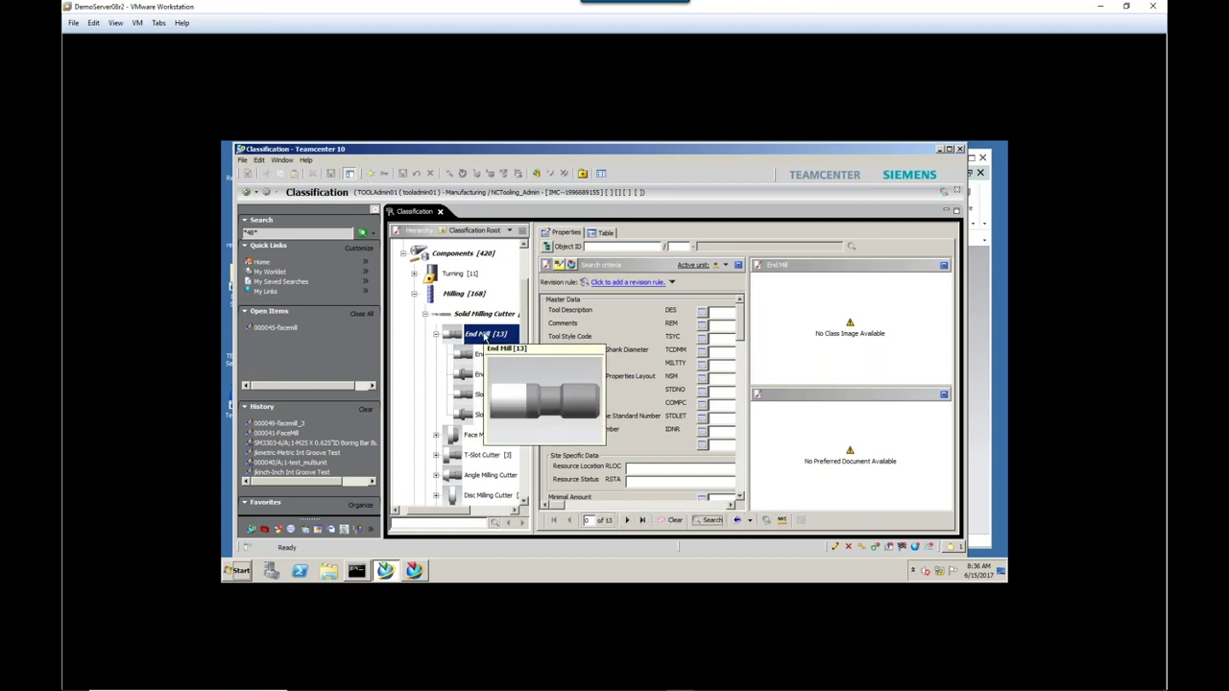
pyautogui.click(603, 233)
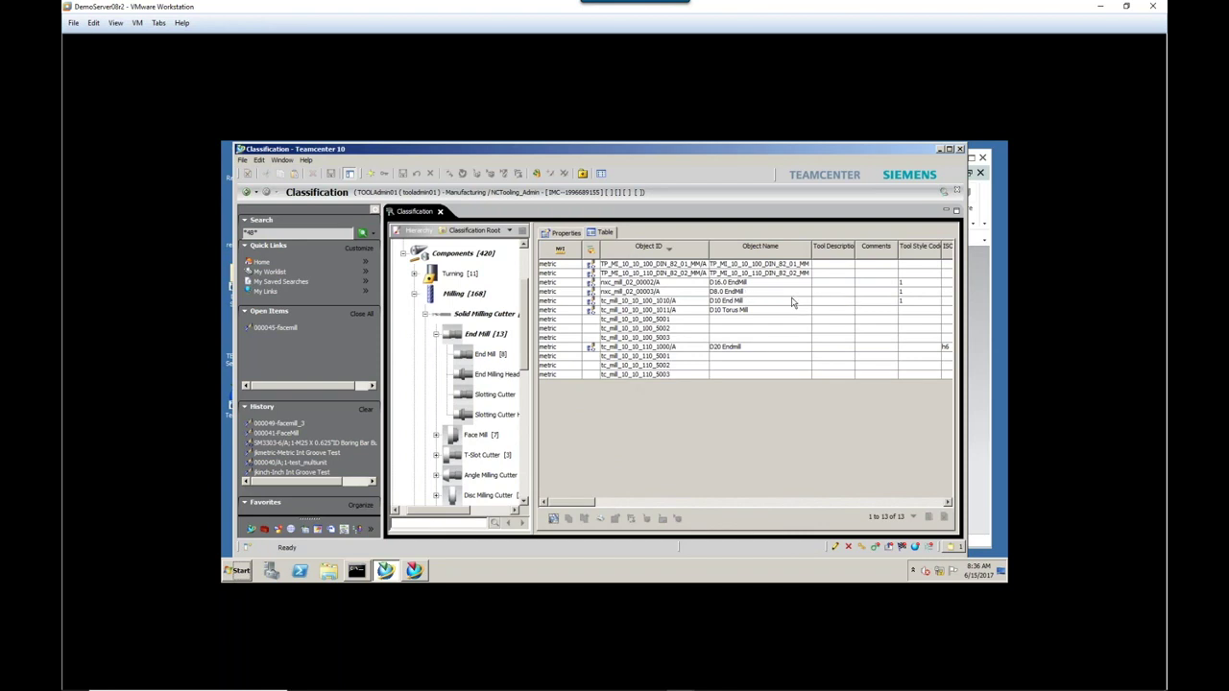
# - Collapse Solid Milling Cutter, expand Inserts and Standard Inserts, and select the Square Inserts (S) class
pyautogui.click(425, 316)
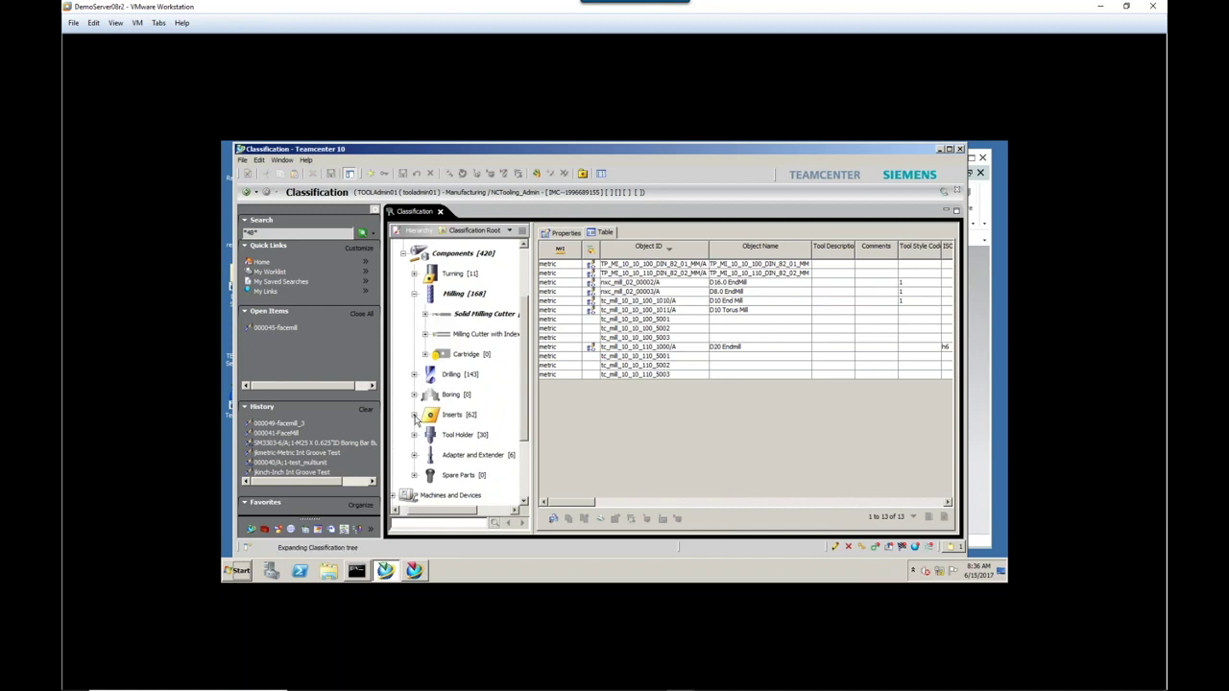
pyautogui.click(413, 415)
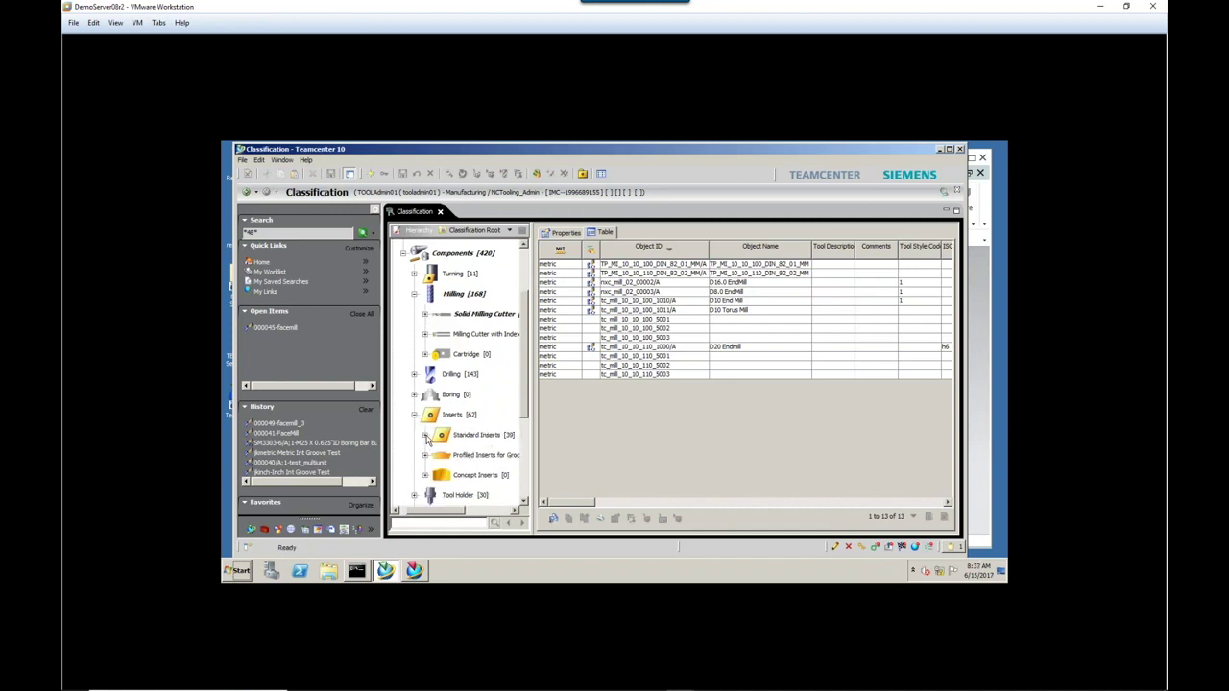
pyautogui.click(425, 436)
pyautogui.click(471, 335)
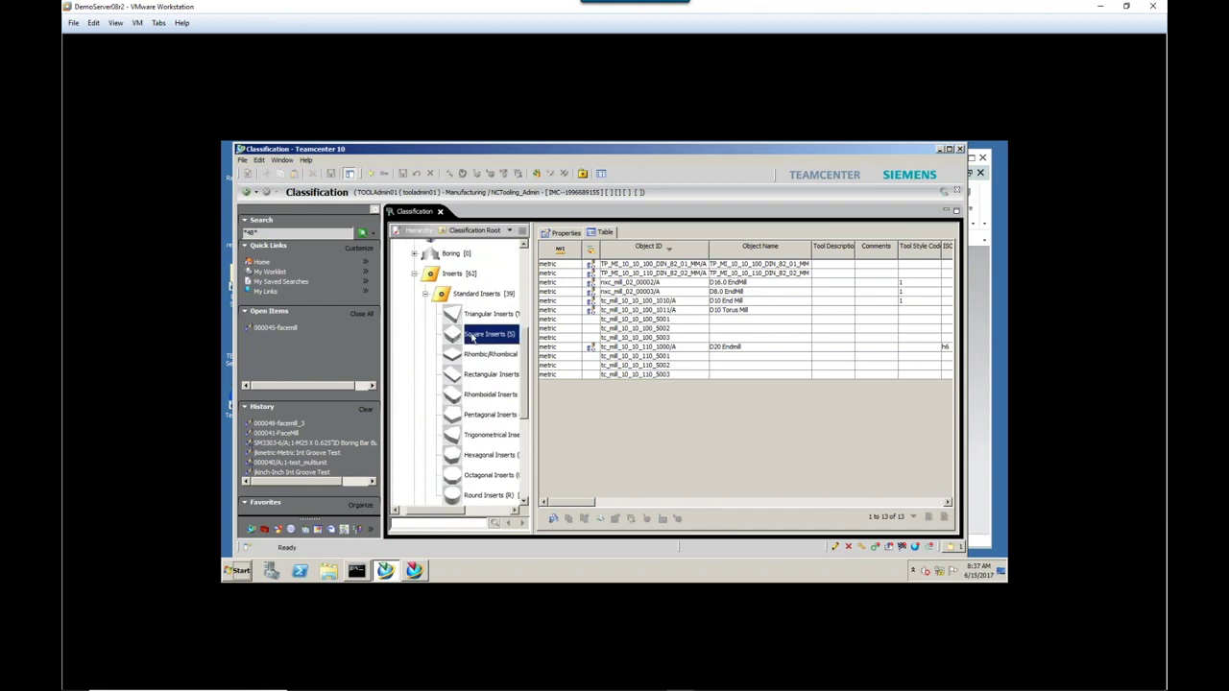
pyautogui.rightClick(471, 336)
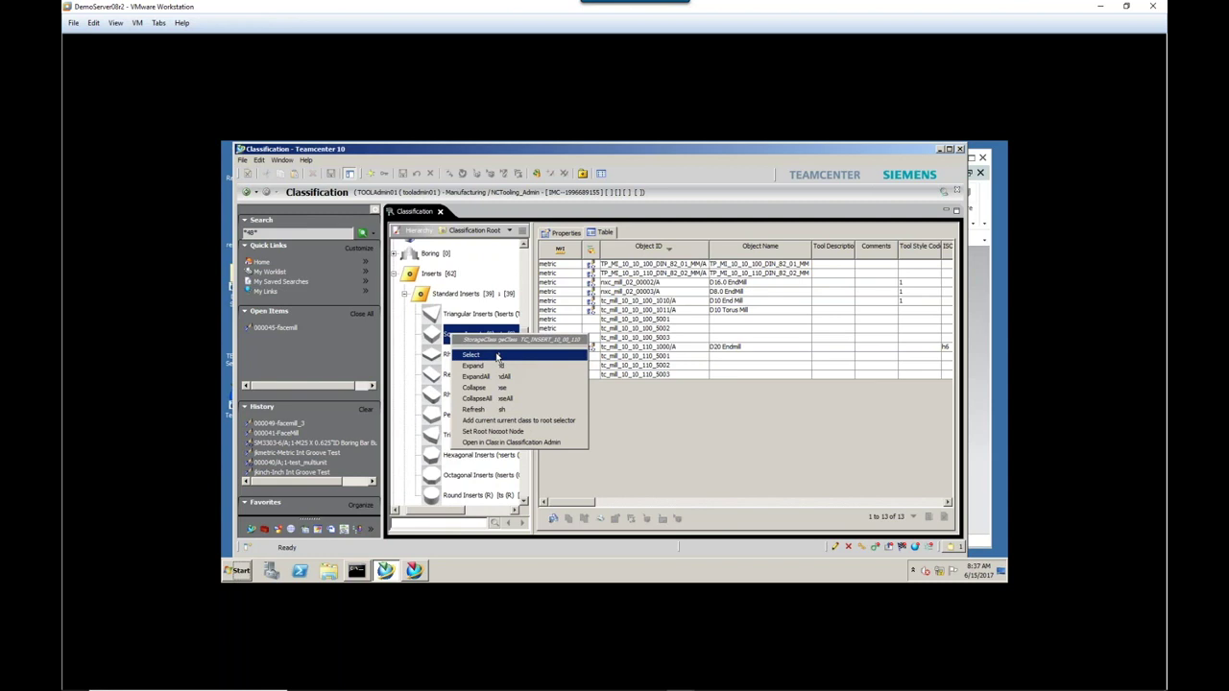
pyautogui.click(497, 357)
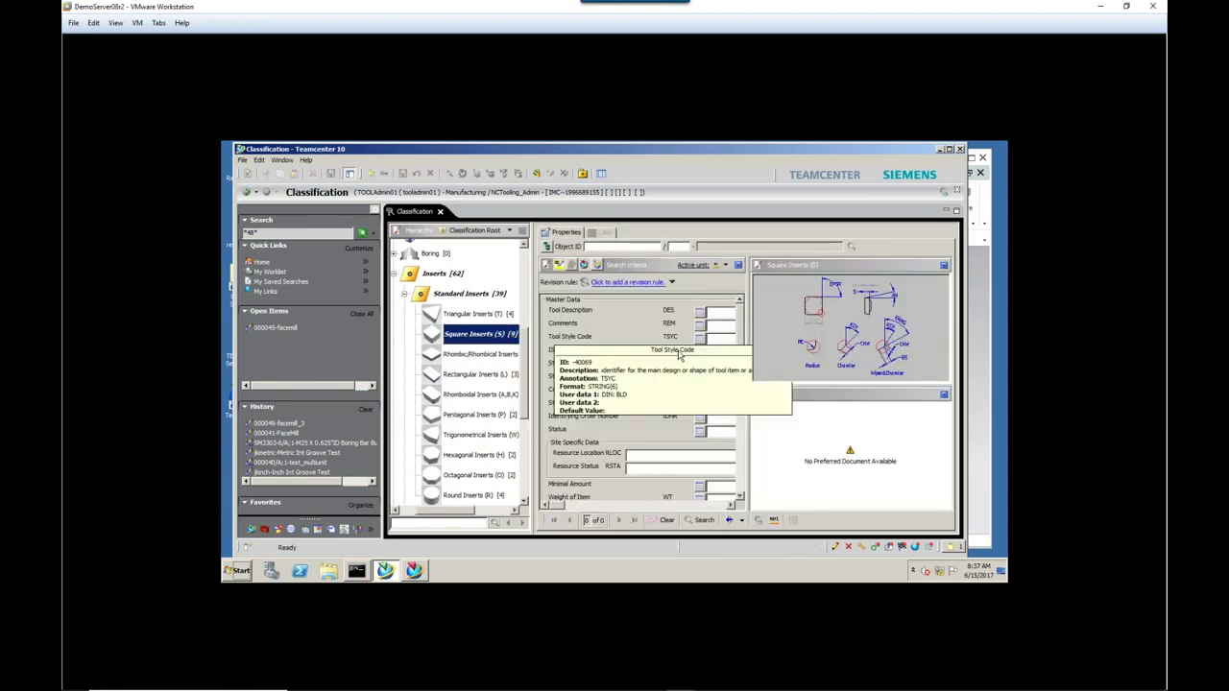
# - Go through the Square Inserts geometry attributes, search the class, and show the matching inserts as a table
pyautogui.moveTo(679, 355)
pyautogui.scroll(-1, 742, 343)
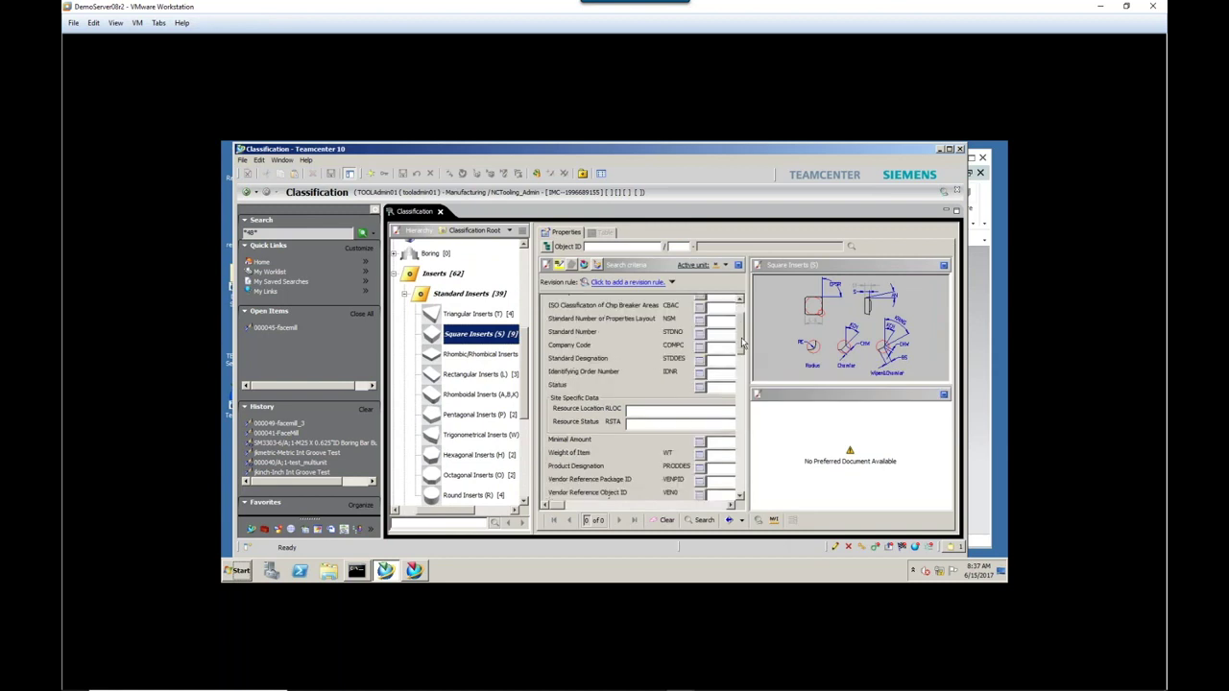
pyautogui.moveTo(742, 343); pyautogui.dragTo(737, 392)
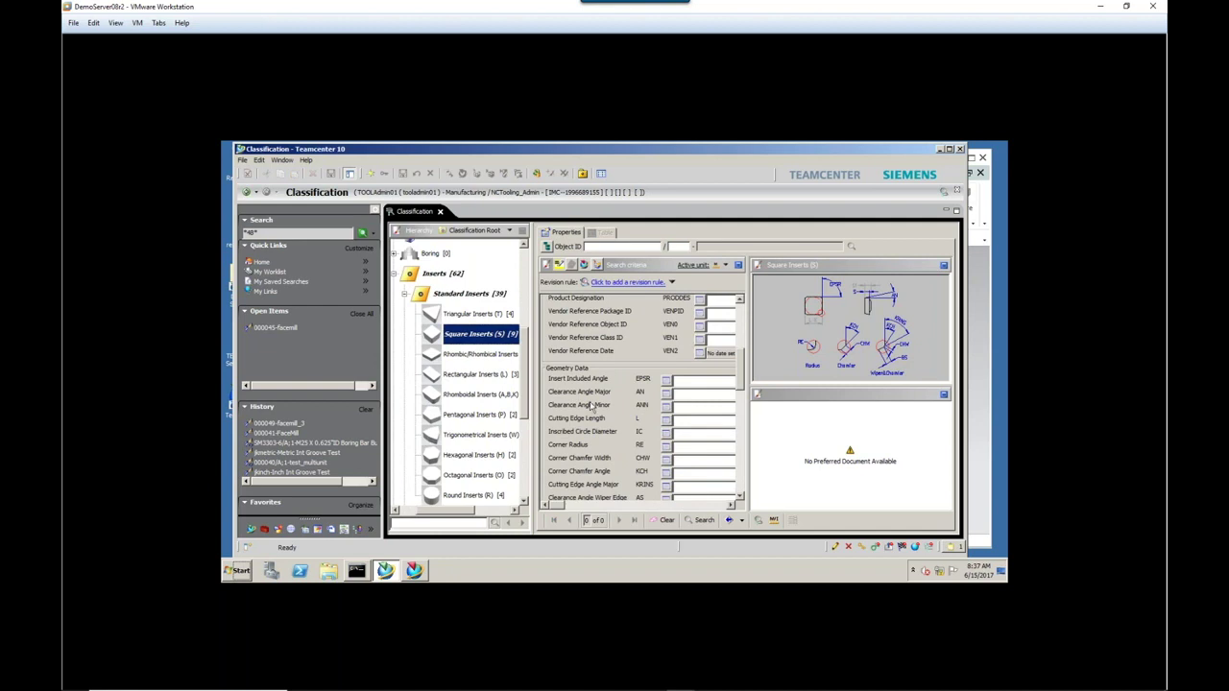
pyautogui.moveTo(583, 398)
pyautogui.click(704, 519)
pyautogui.click(606, 233)
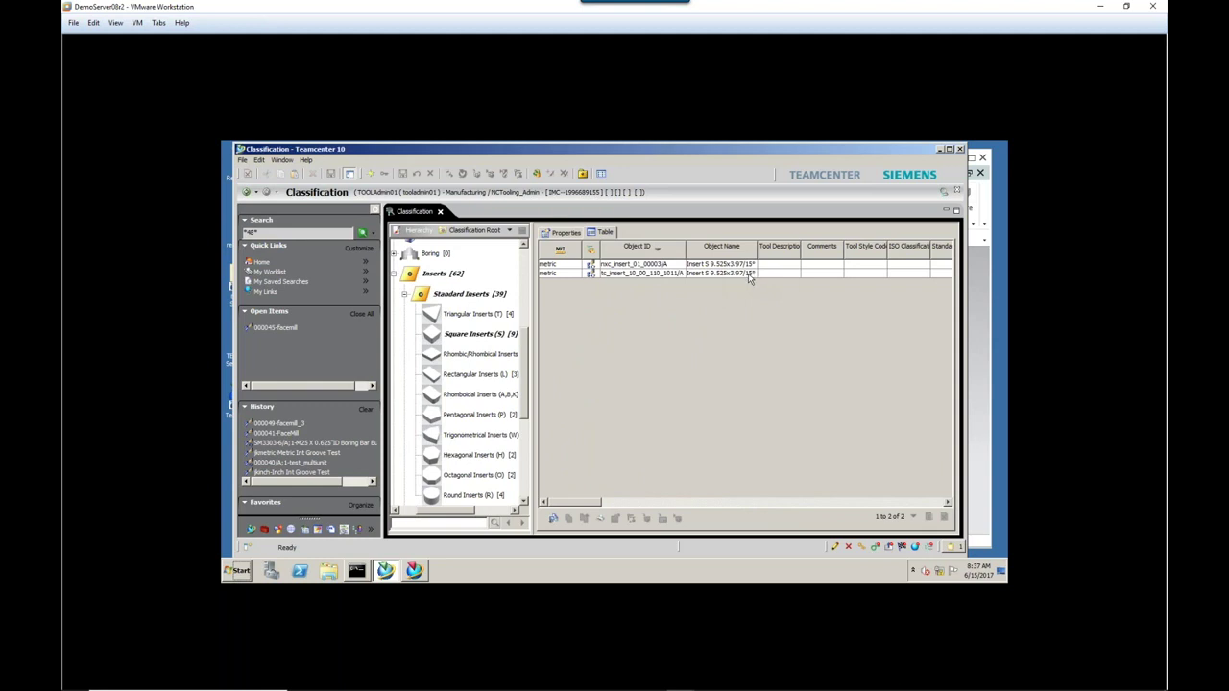
# - Collapse Standard Inserts and expand the Face Mills class under the Milling tool assemblies
pyautogui.click(406, 294)
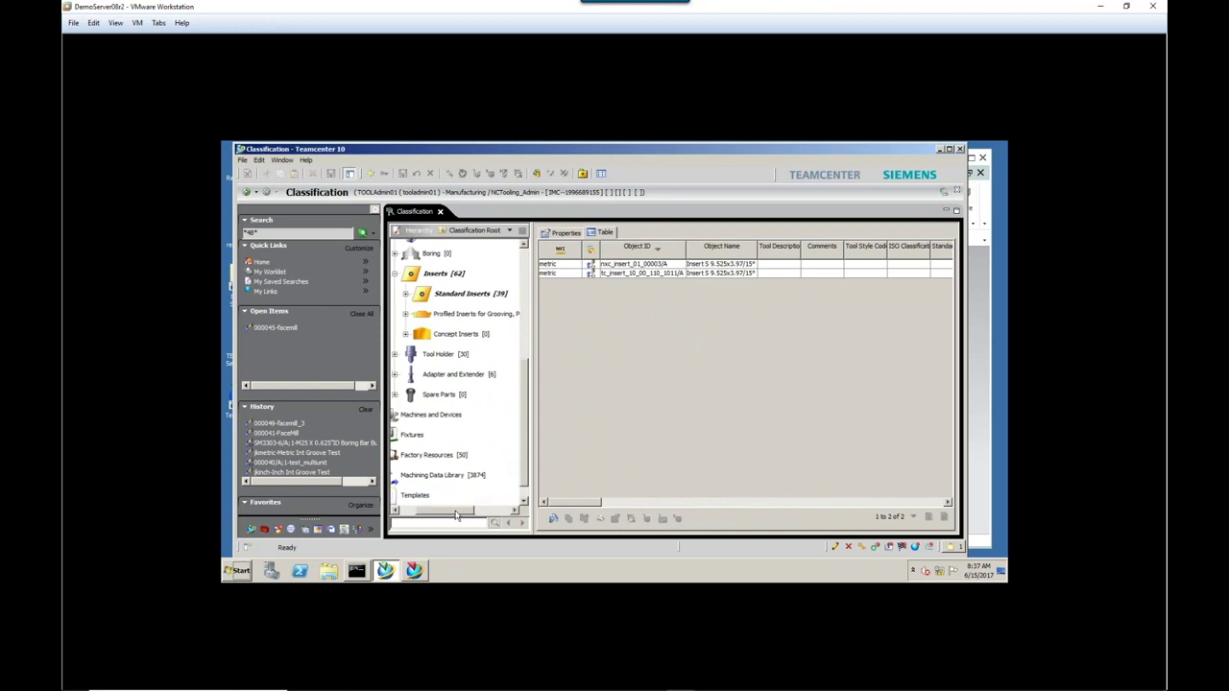
pyautogui.moveTo(467, 516); pyautogui.dragTo(420, 514)
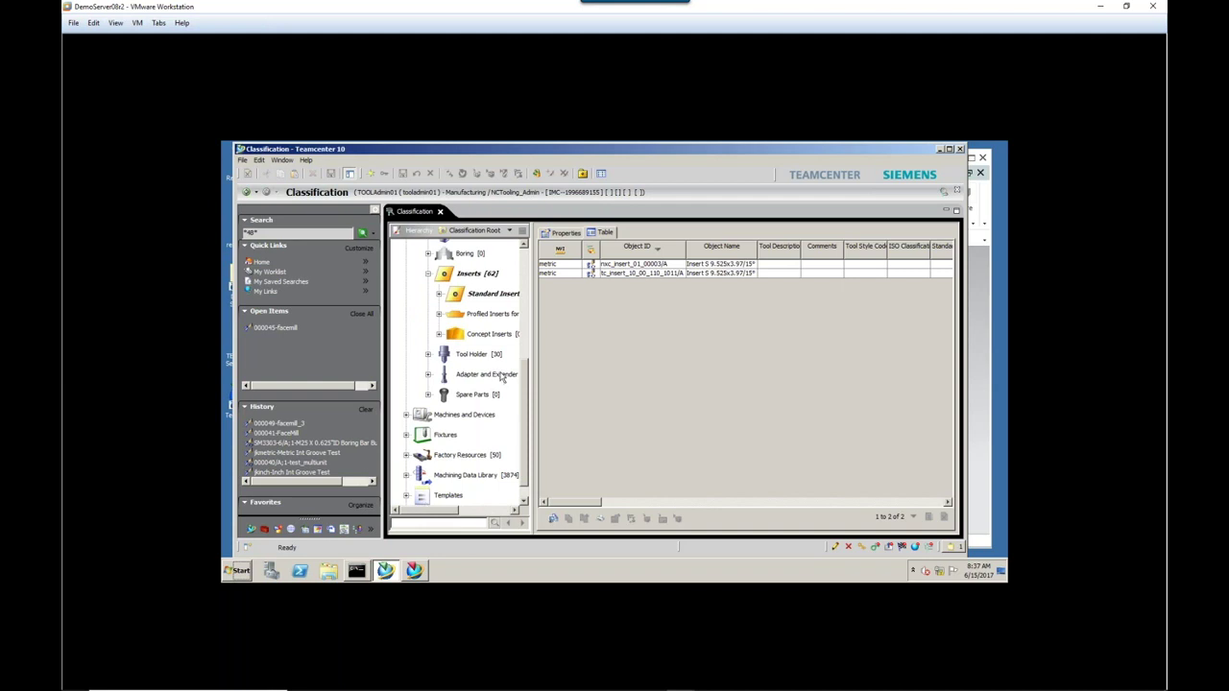
pyautogui.moveTo(522, 378); pyautogui.dragTo(521, 284)
pyautogui.click(417, 286)
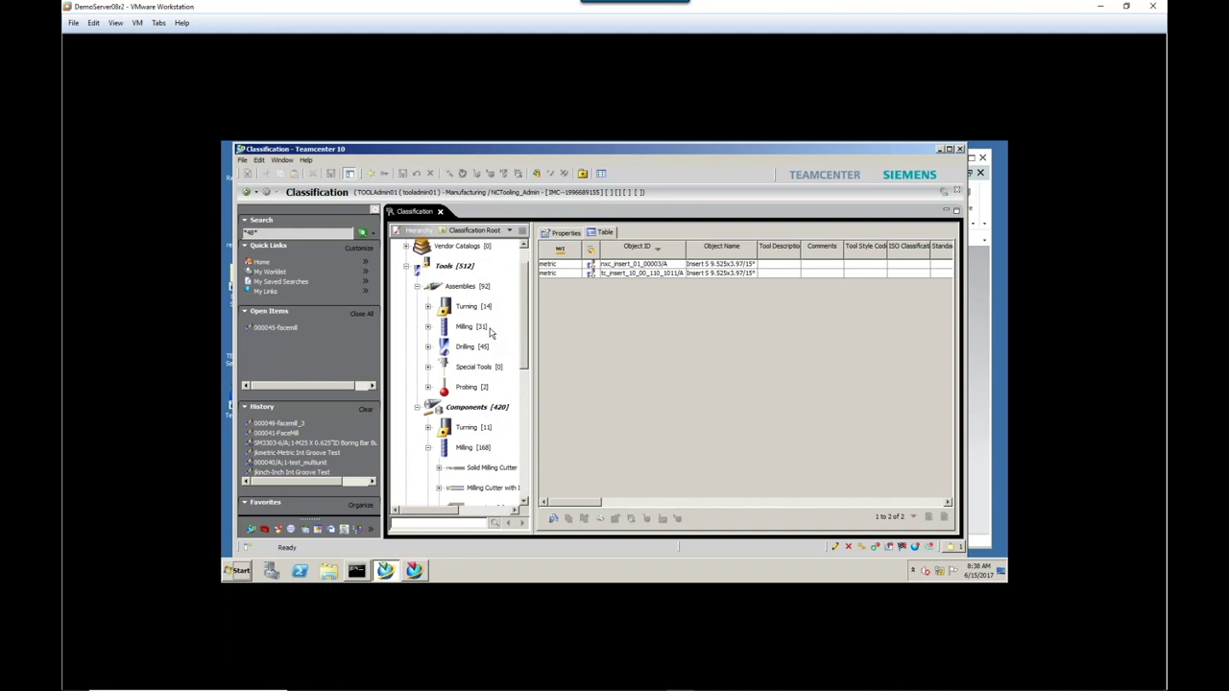
pyautogui.click(428, 326)
pyautogui.moveTo(528, 322); pyautogui.dragTo(528, 338)
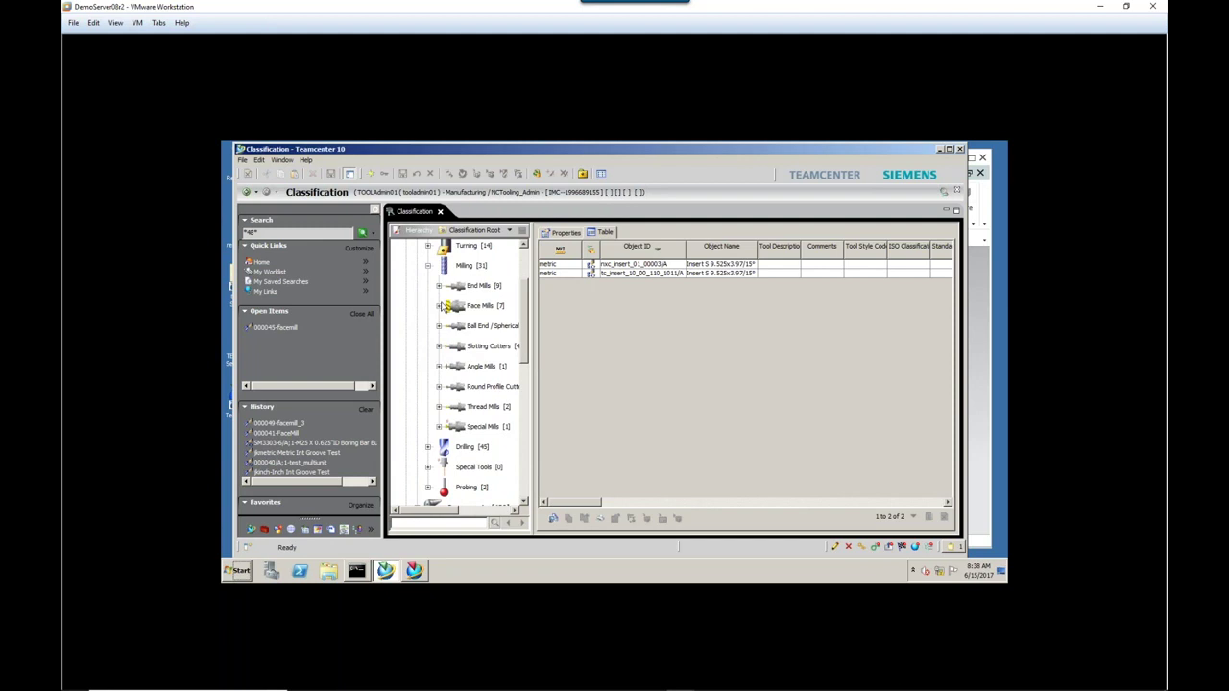
pyautogui.click(440, 306)
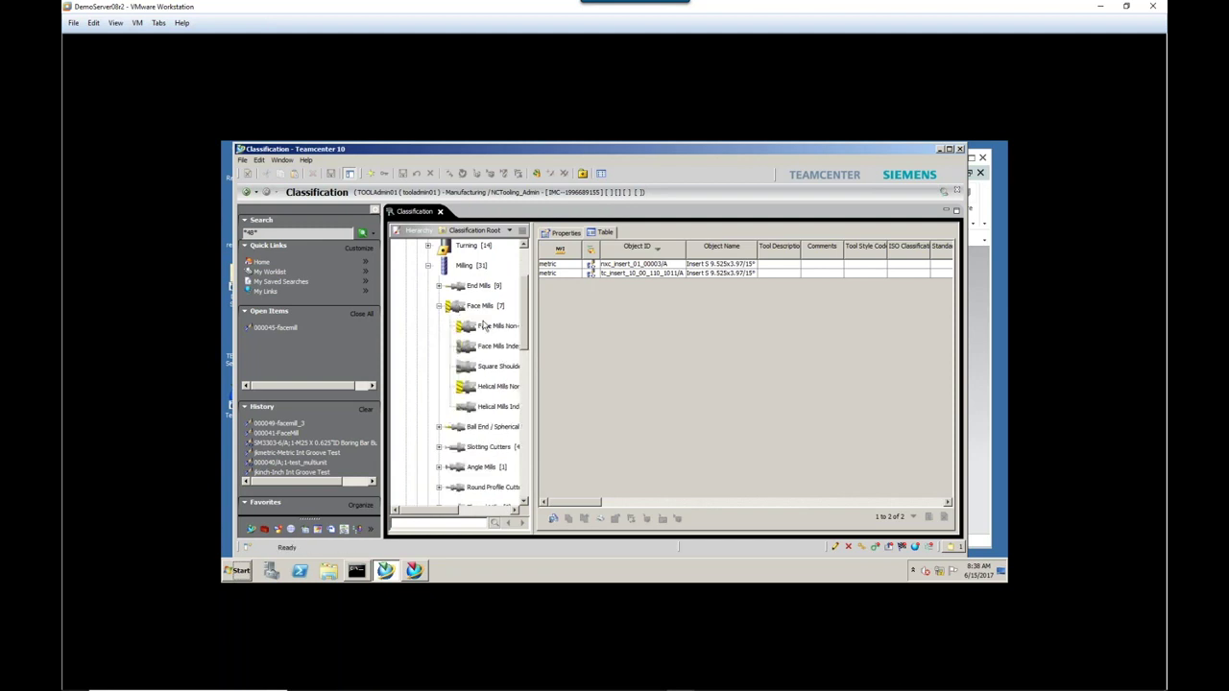
# - Select the Face Mills Indexable assembly class to load its search attributes
pyautogui.click(493, 329)
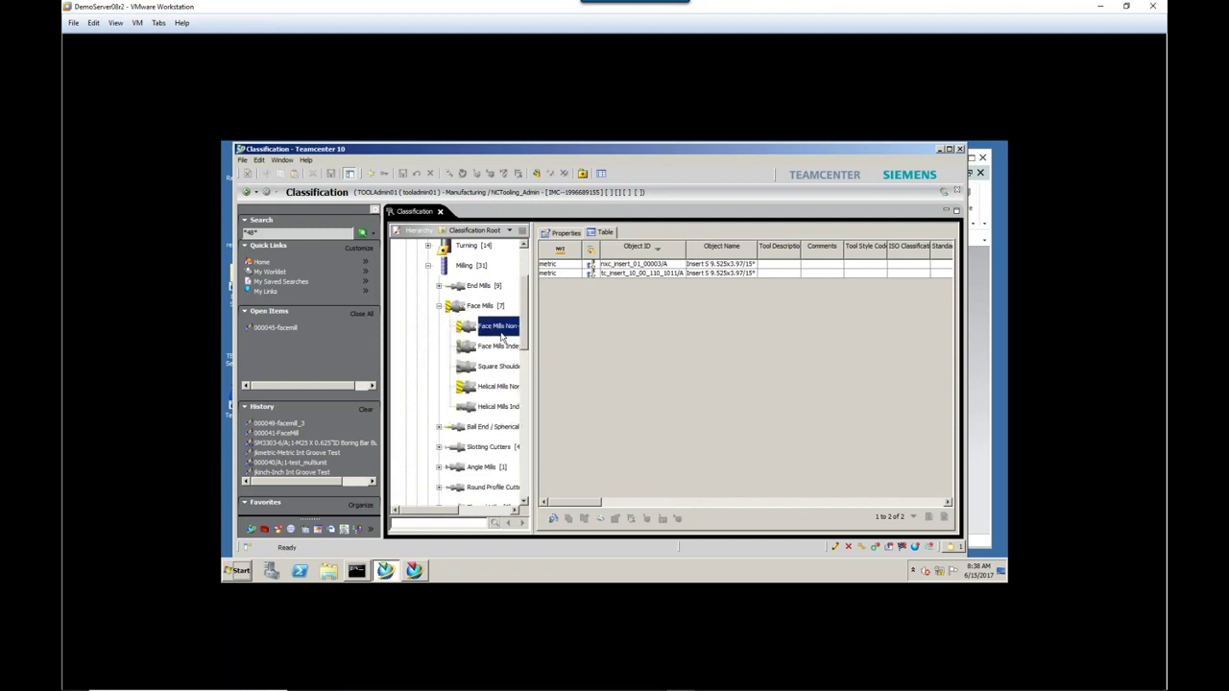
pyautogui.click(498, 348)
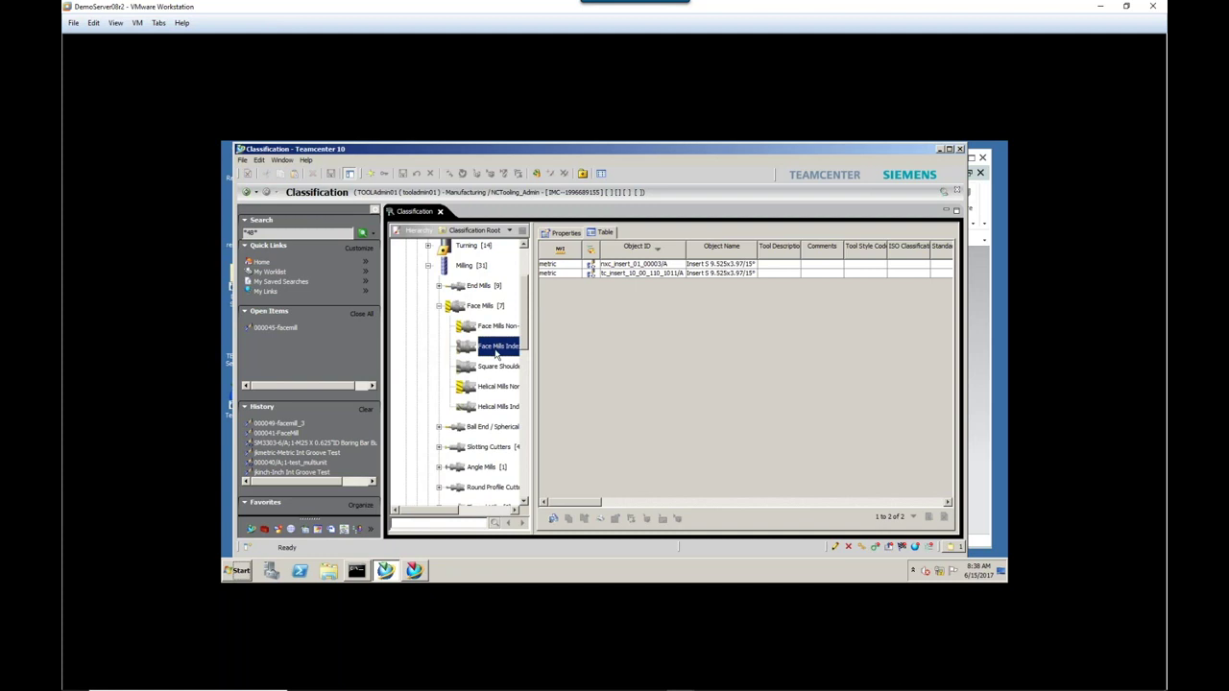
pyautogui.rightClick(494, 353)
pyautogui.click(512, 370)
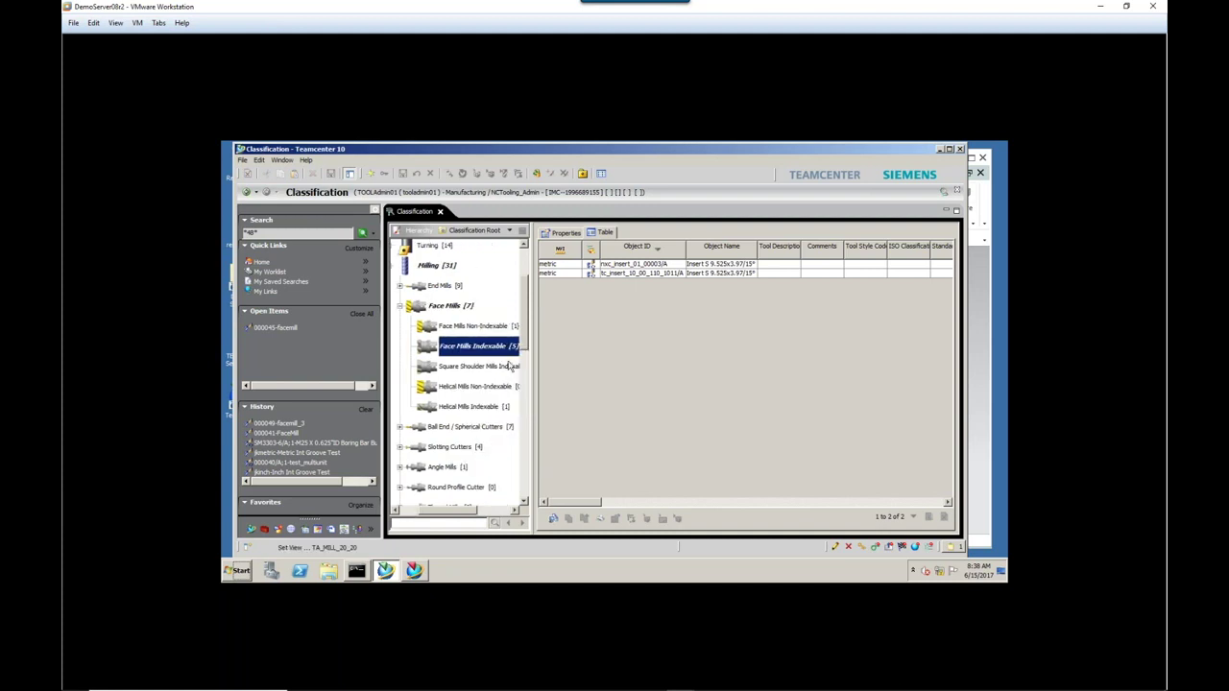
pyautogui.doubleClick(484, 354)
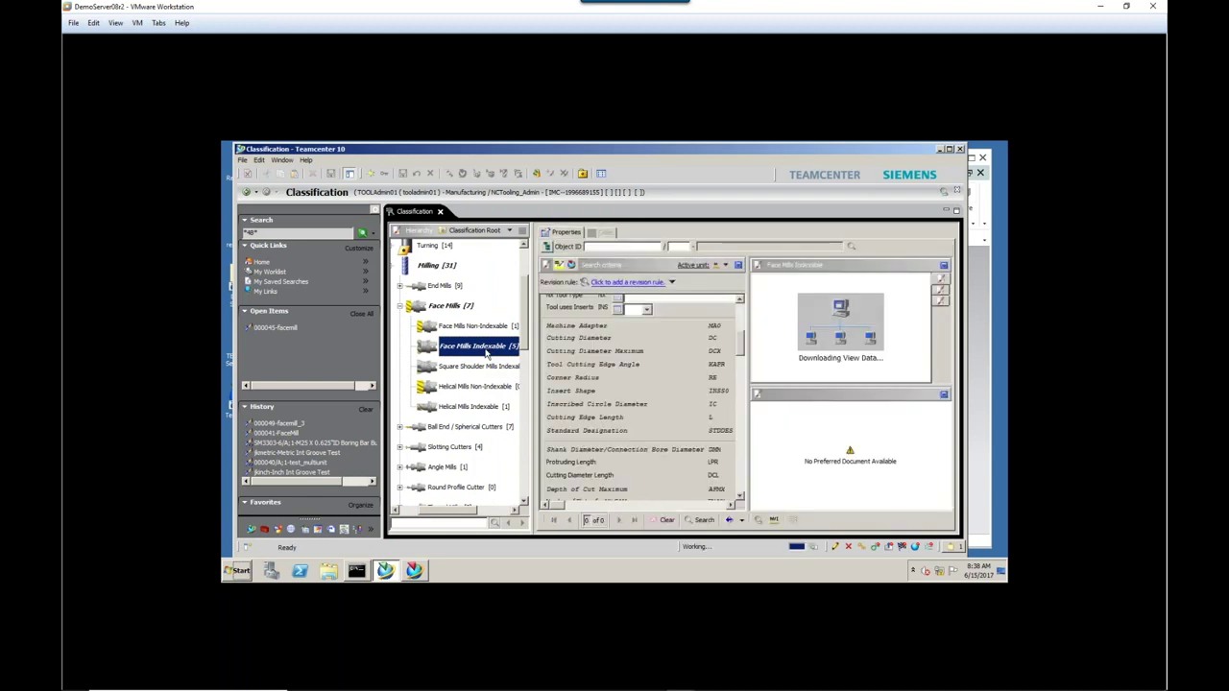
# - Search the indexable face mills, list them as a table, and open the properties of nxt_mill_01_00002/A
pyautogui.click(701, 520)
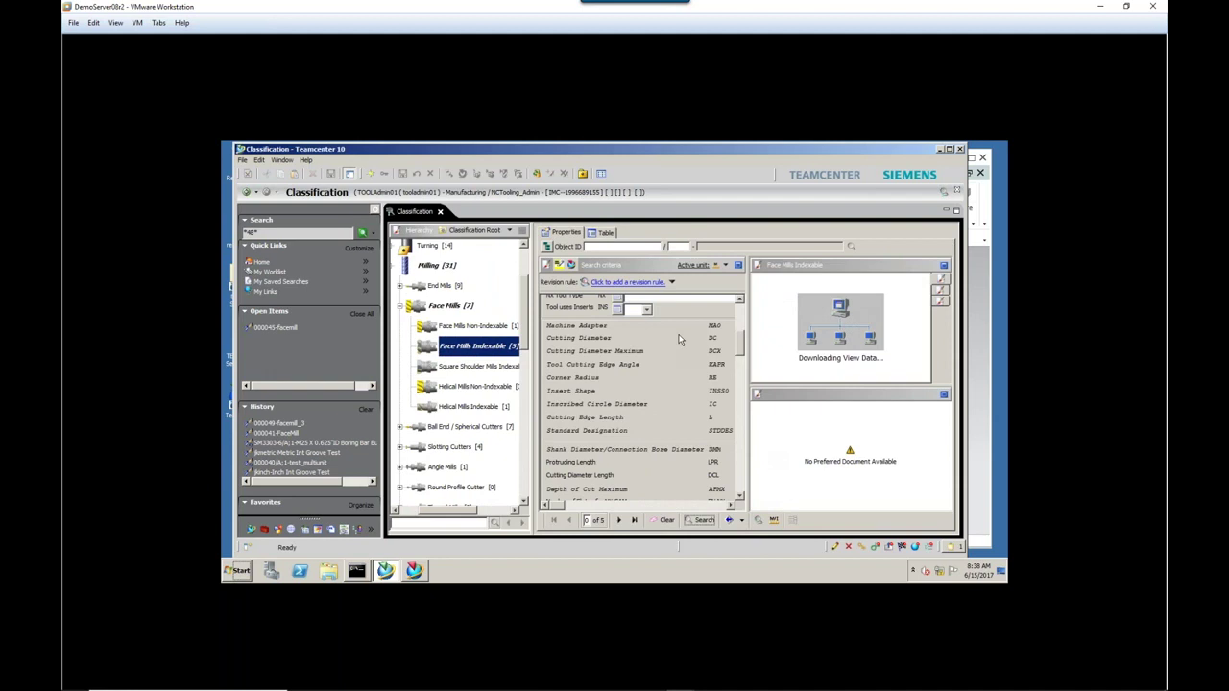
pyautogui.click(605, 233)
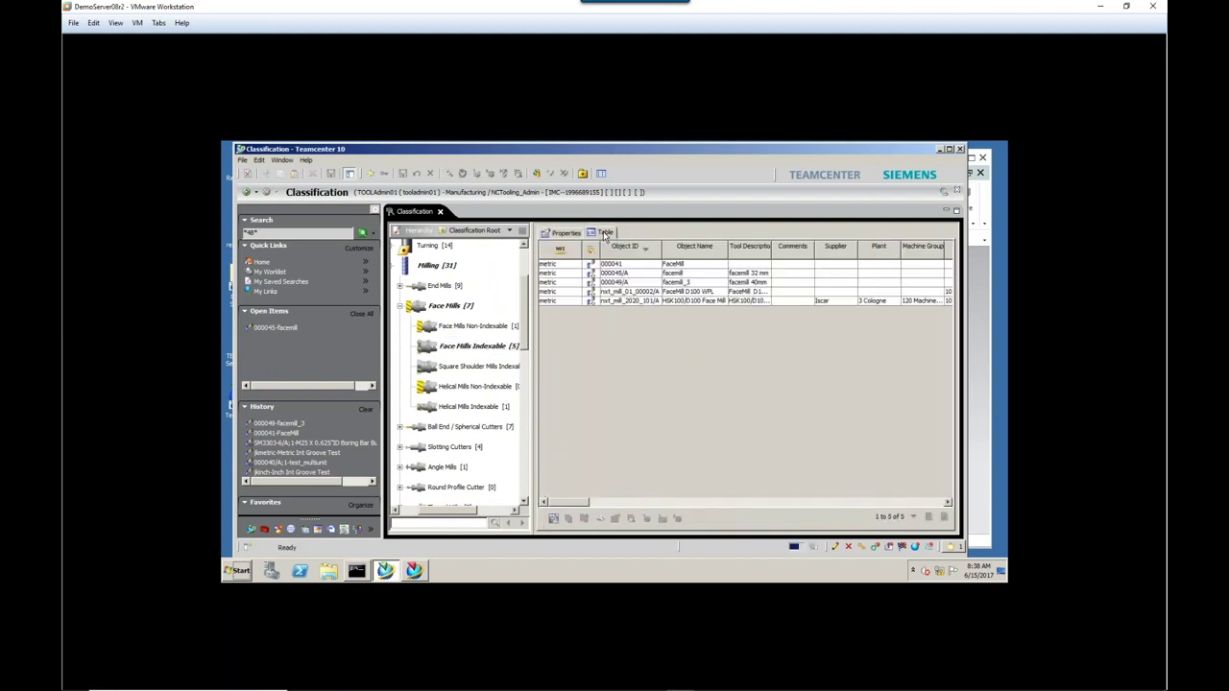
pyautogui.doubleClick(622, 293)
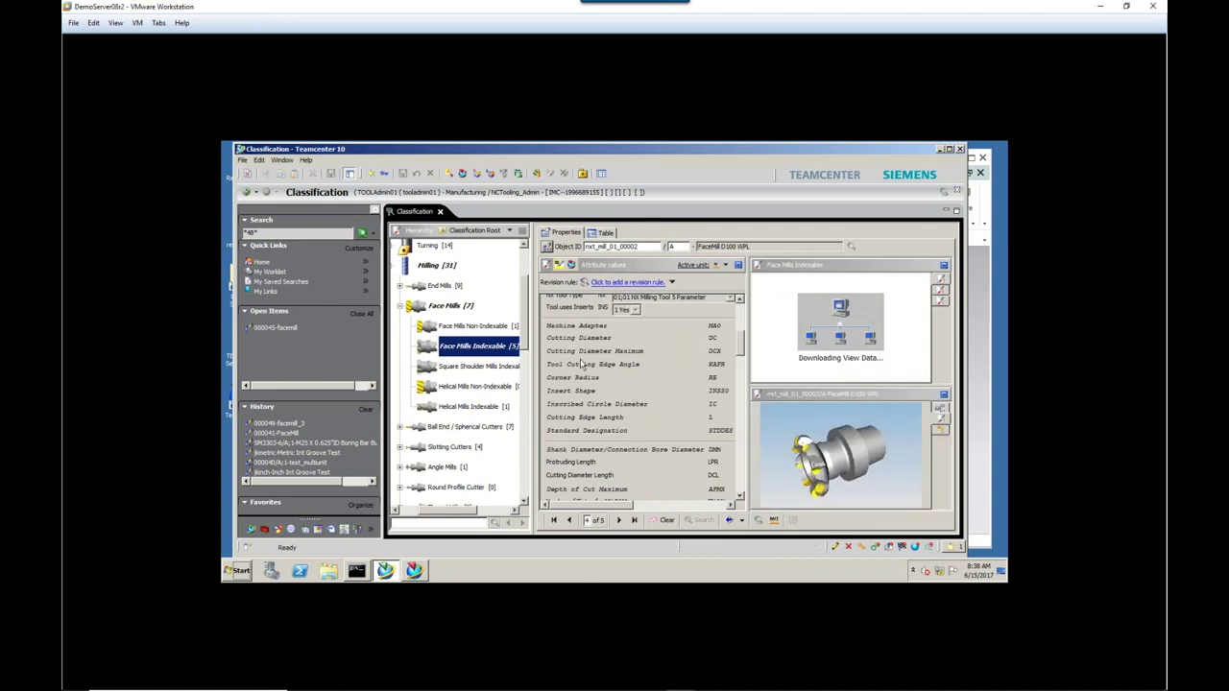
# - Switch to Resource Manager and review the Face Mills Indexable classification attributes of 000045-facemill
pyautogui.moveTo(631, 505)
pyautogui.mouseDown()
pyautogui.moveTo(666, 515)
pyautogui.moveTo(614, 512)
pyautogui.mouseUp()
pyautogui.click(264, 529)
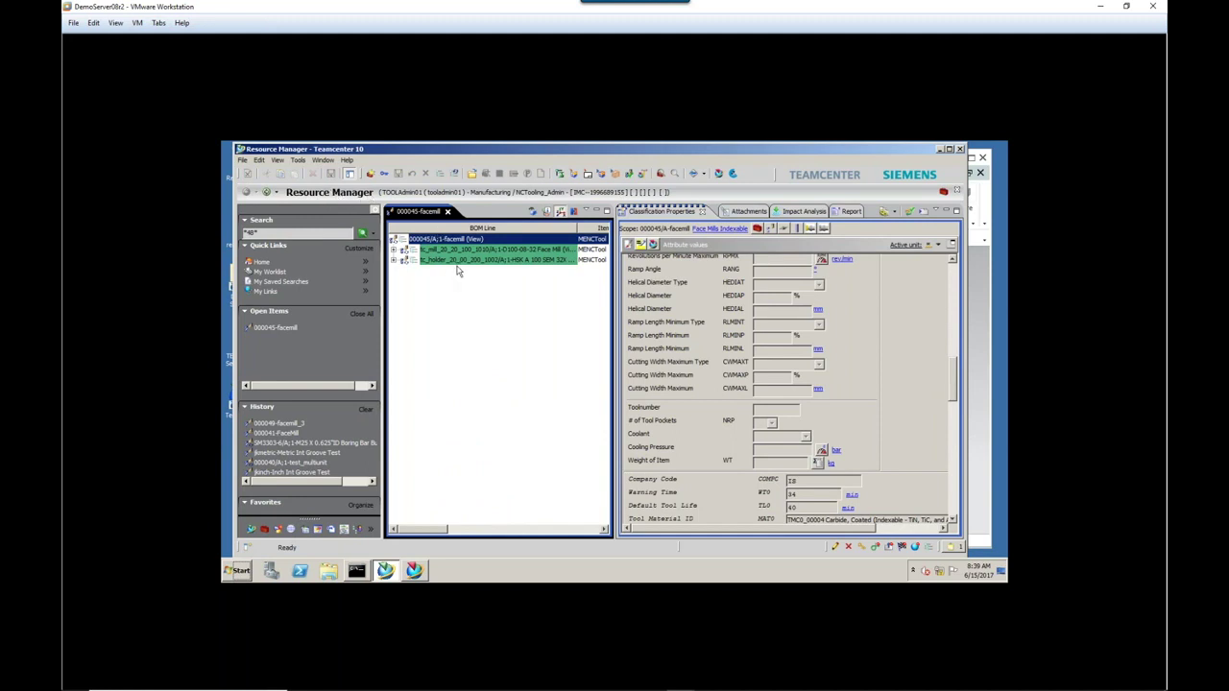
pyautogui.click(952, 371)
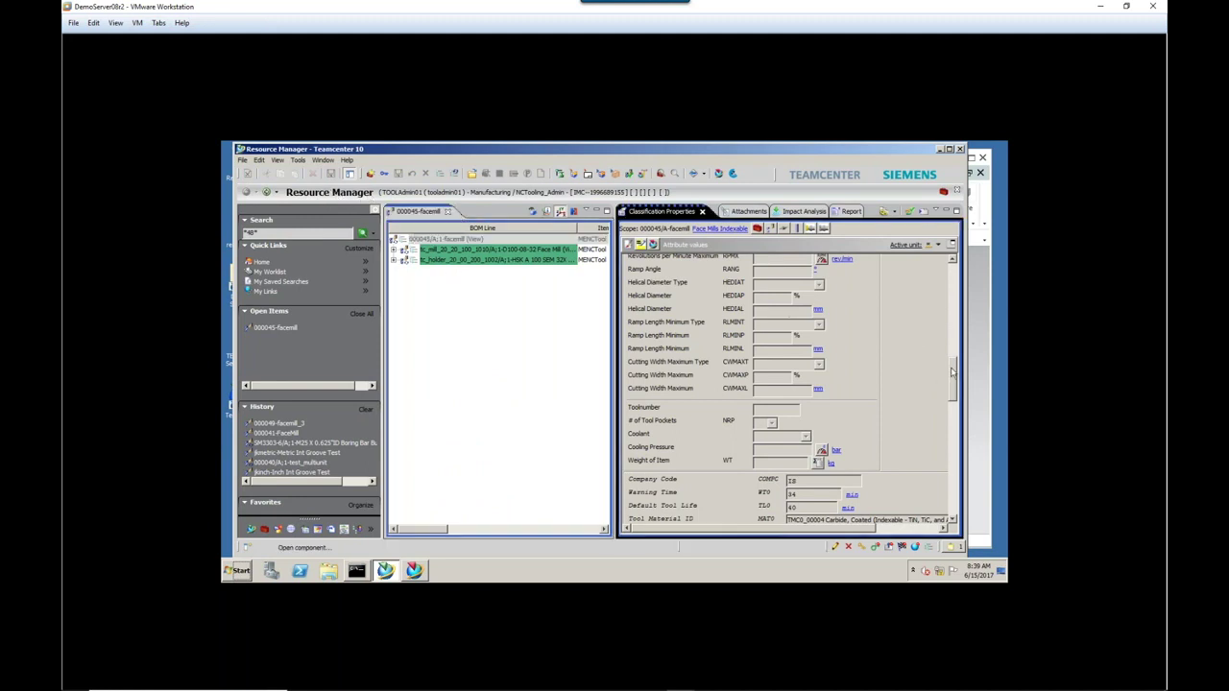
pyautogui.moveTo(953, 370); pyautogui.dragTo(951, 273)
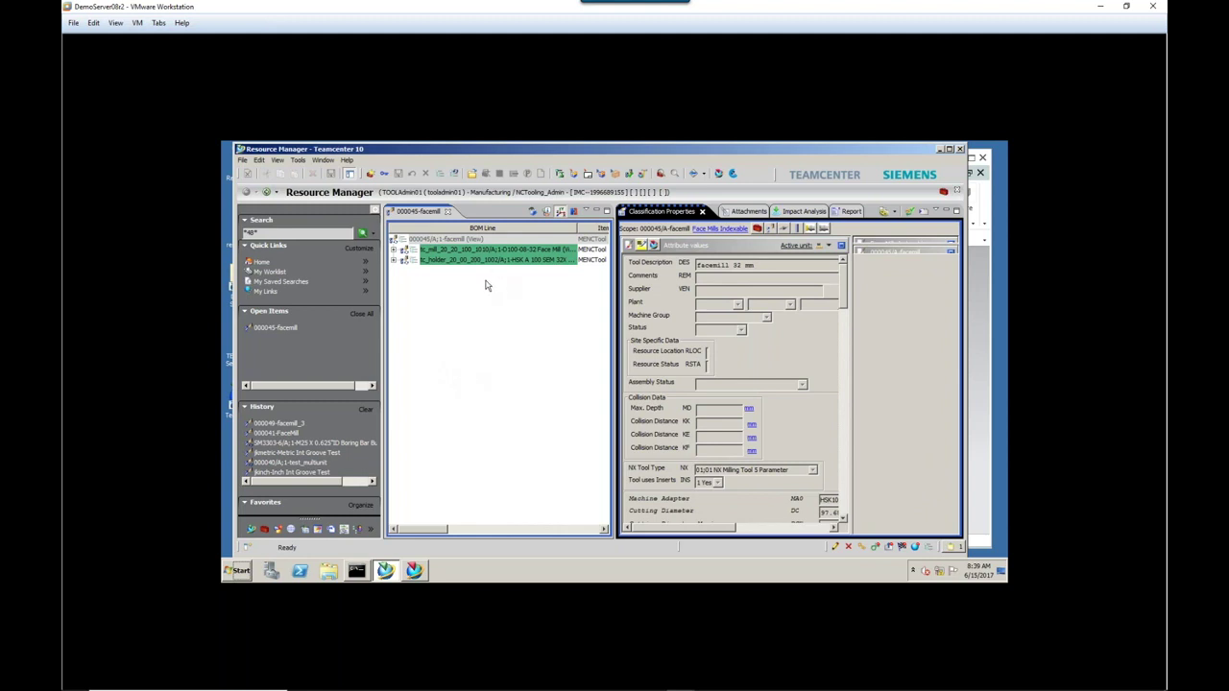
# - Create a new MENCTool resource named facemill 32 with an assigned ID and revision, classified under Face Mills Indexable
pyautogui.click(370, 176)
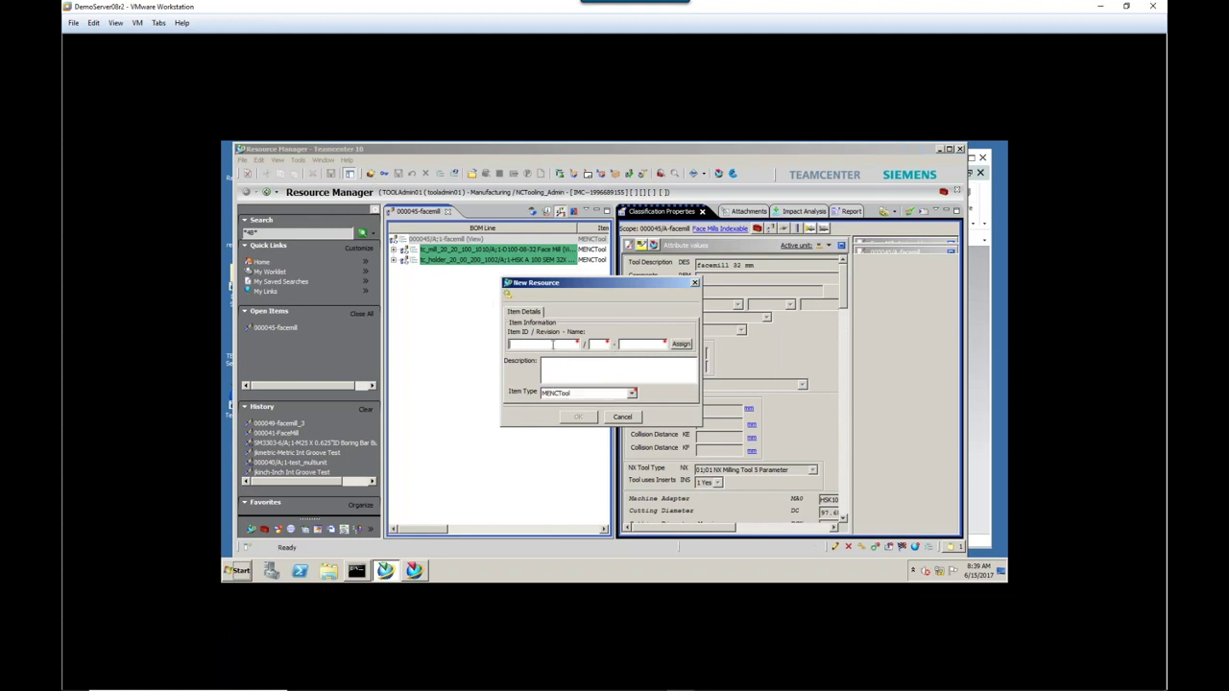
pyautogui.click(679, 346)
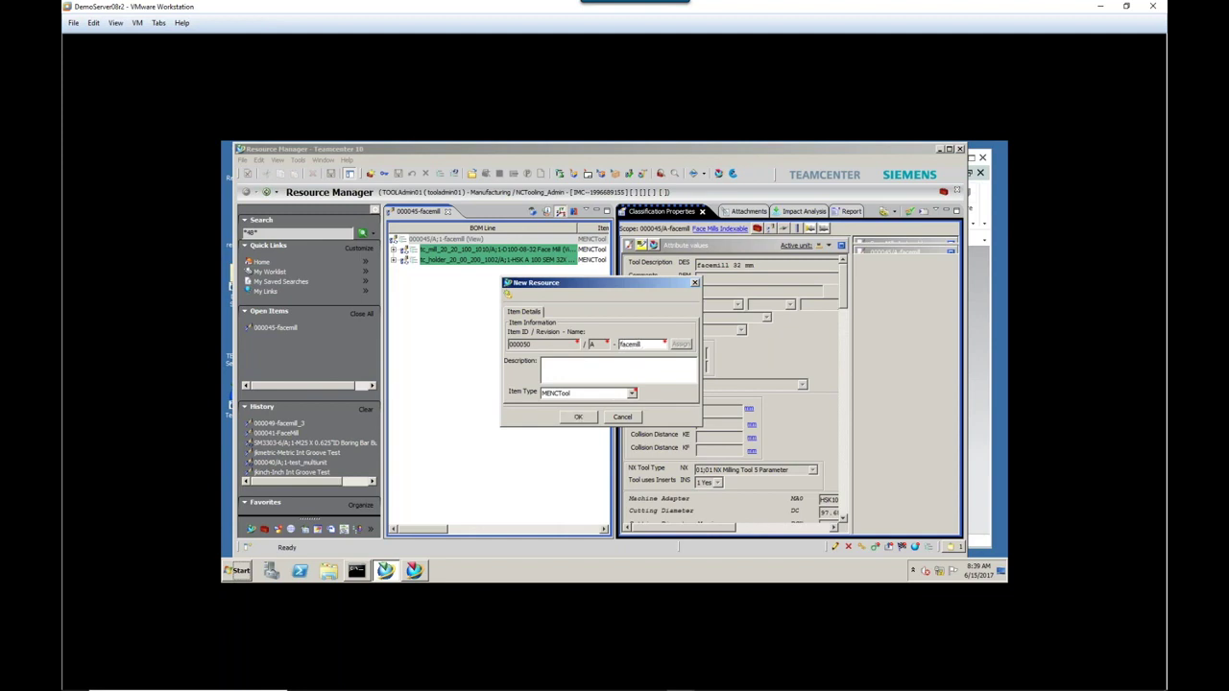
pyautogui.click(577, 416)
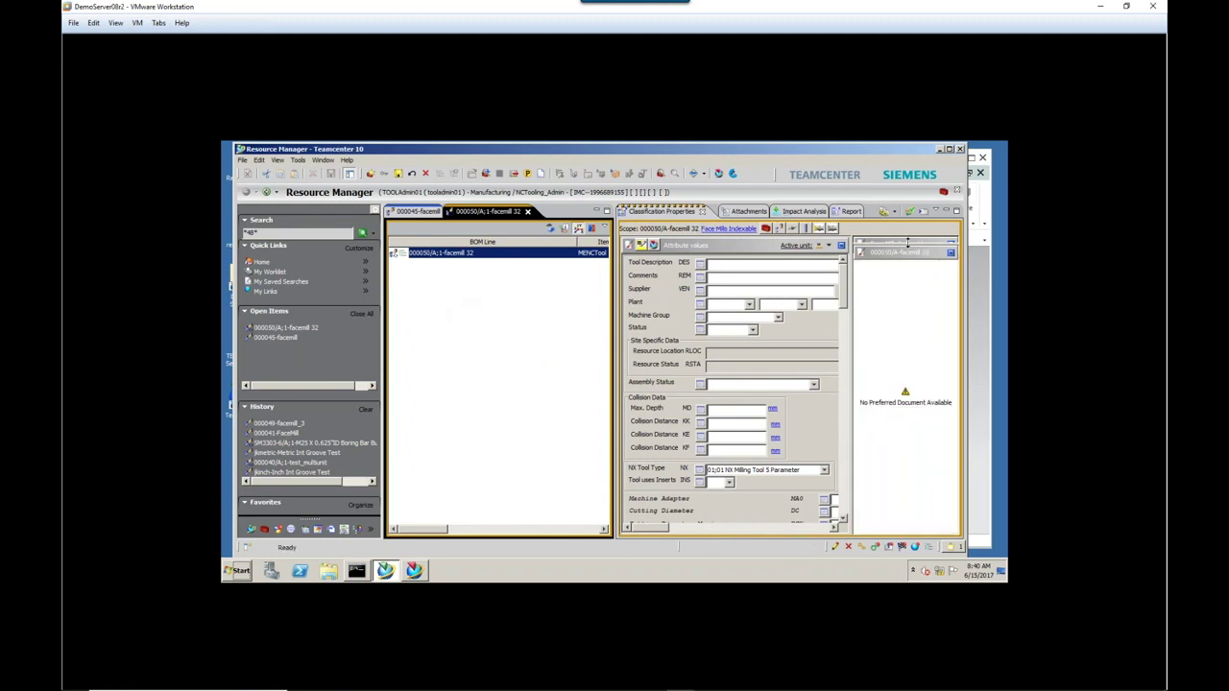
# - Enlarge the class image area and set the new resource's Tool Description to "demo facemill"
pyautogui.moveTo(906, 244); pyautogui.dragTo(908, 332)
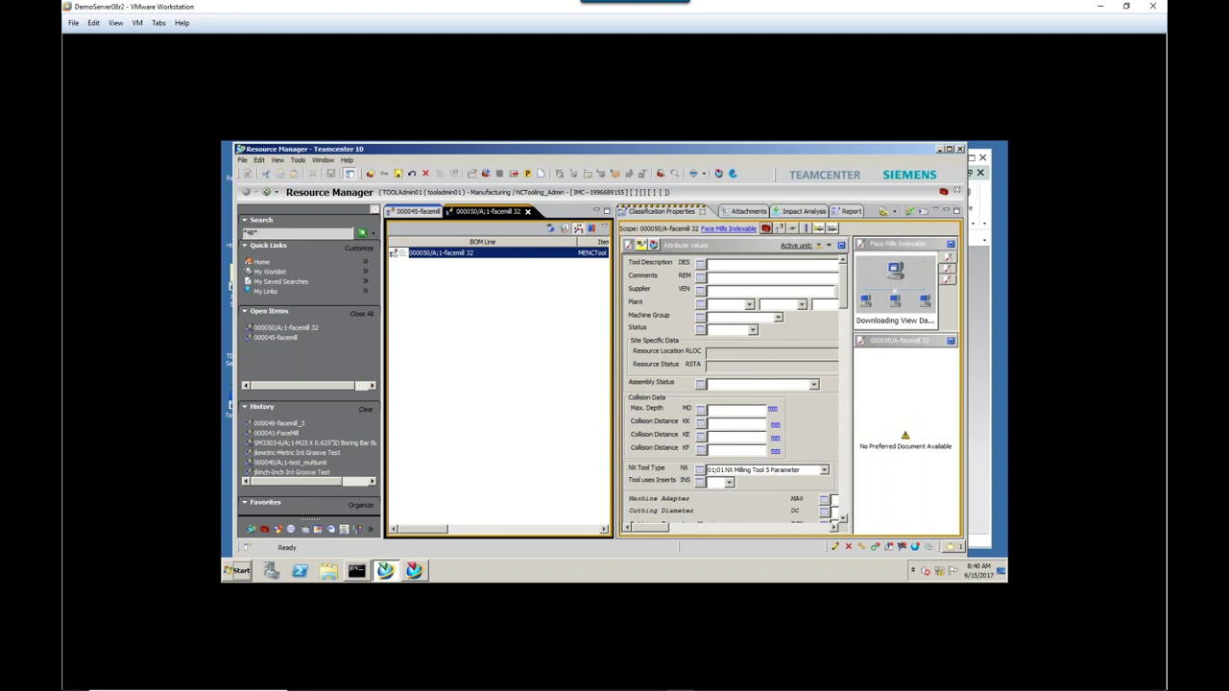
pyautogui.click(726, 265)
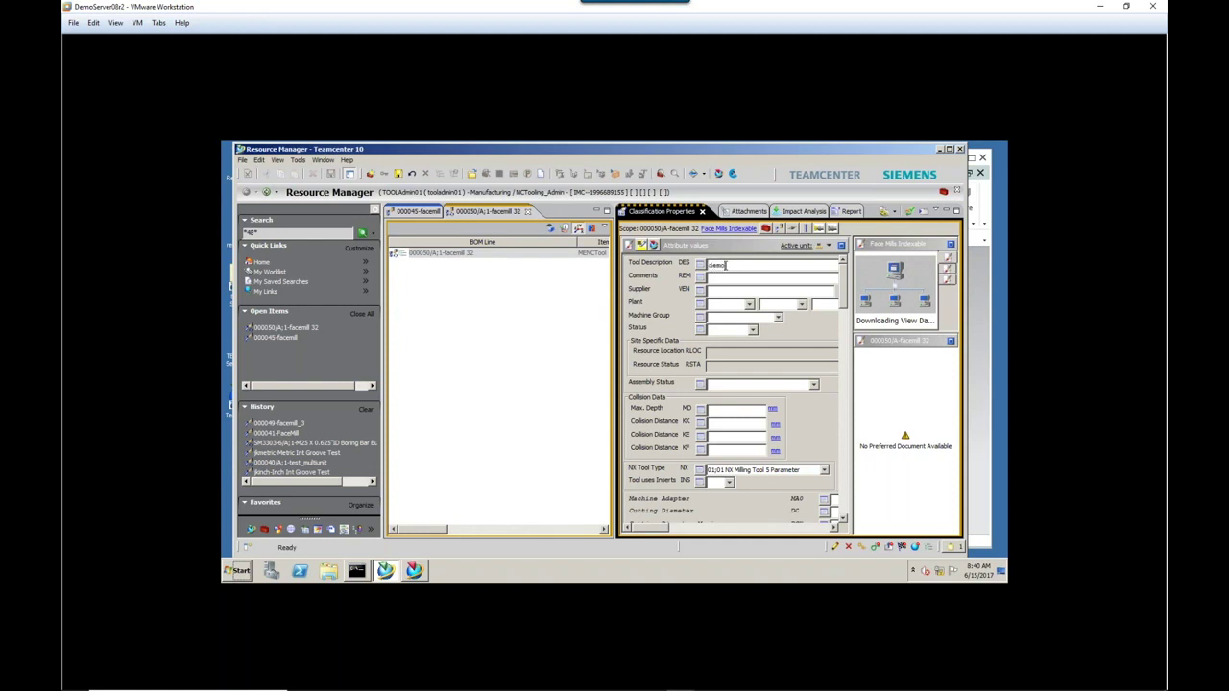
pyautogui.write('demo facemill')
# - Start adding a classified component to the facemill 32 assembly and select the HSK class under Tool Holder
pyautogui.click(428, 254)
pyautogui.rightClick(428, 256)
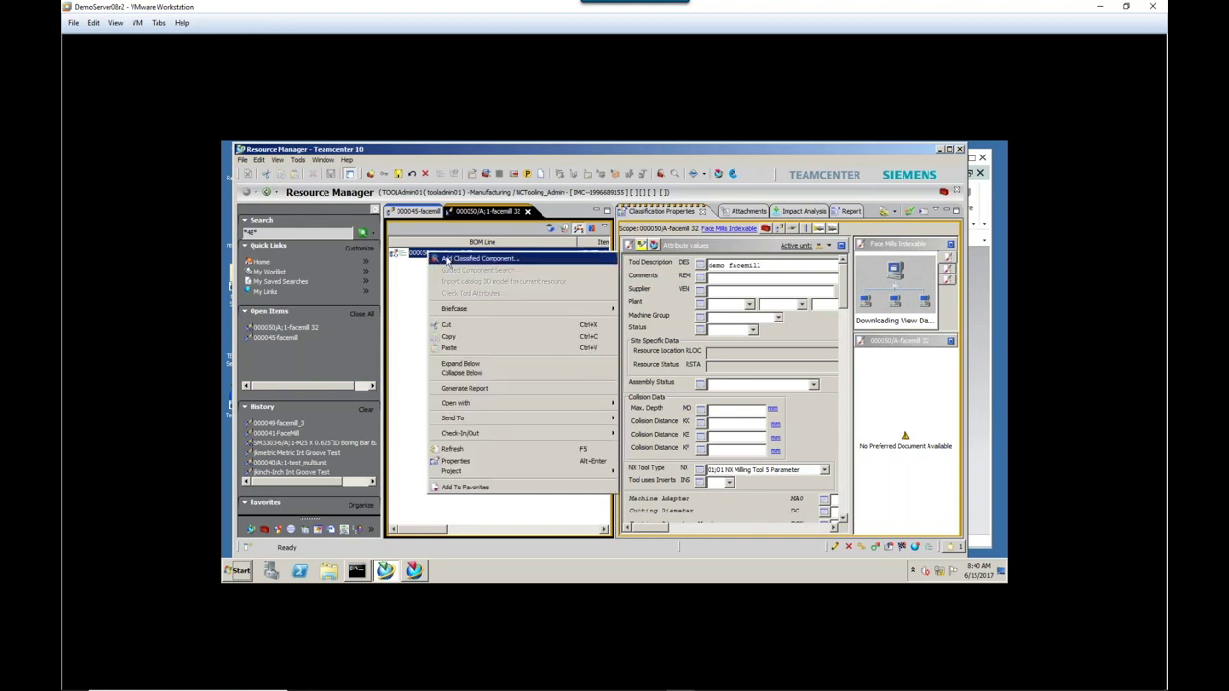
pyautogui.click(446, 260)
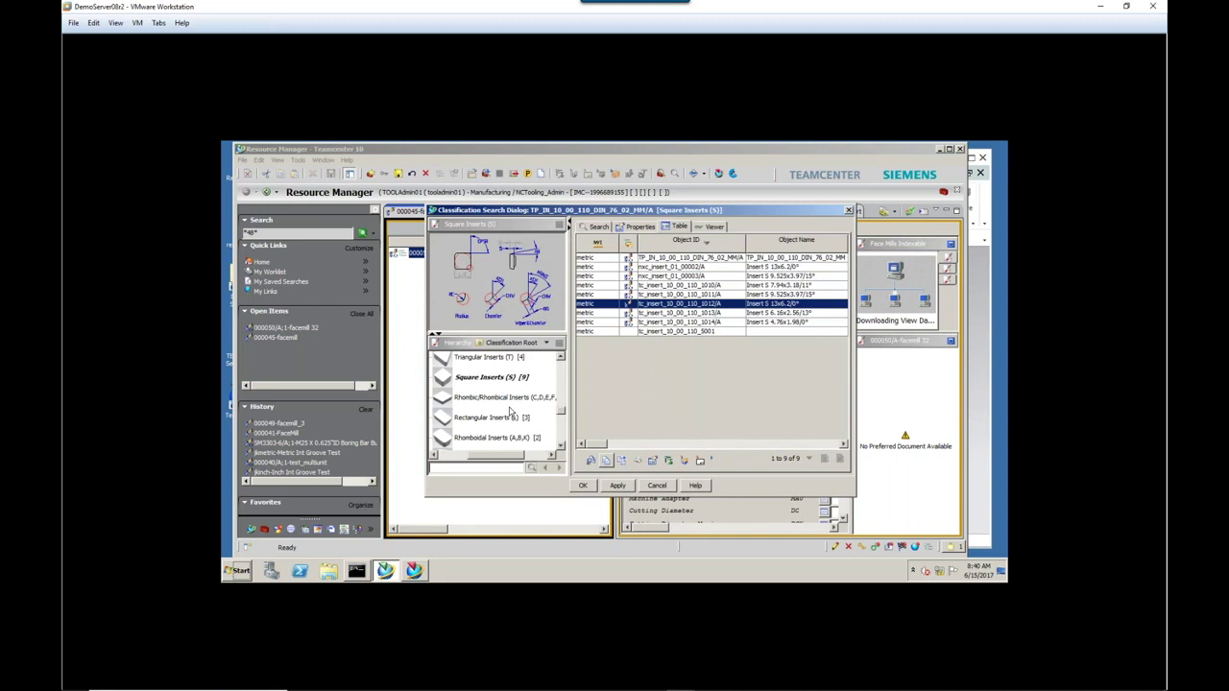
pyautogui.scroll(5, 562, 413)
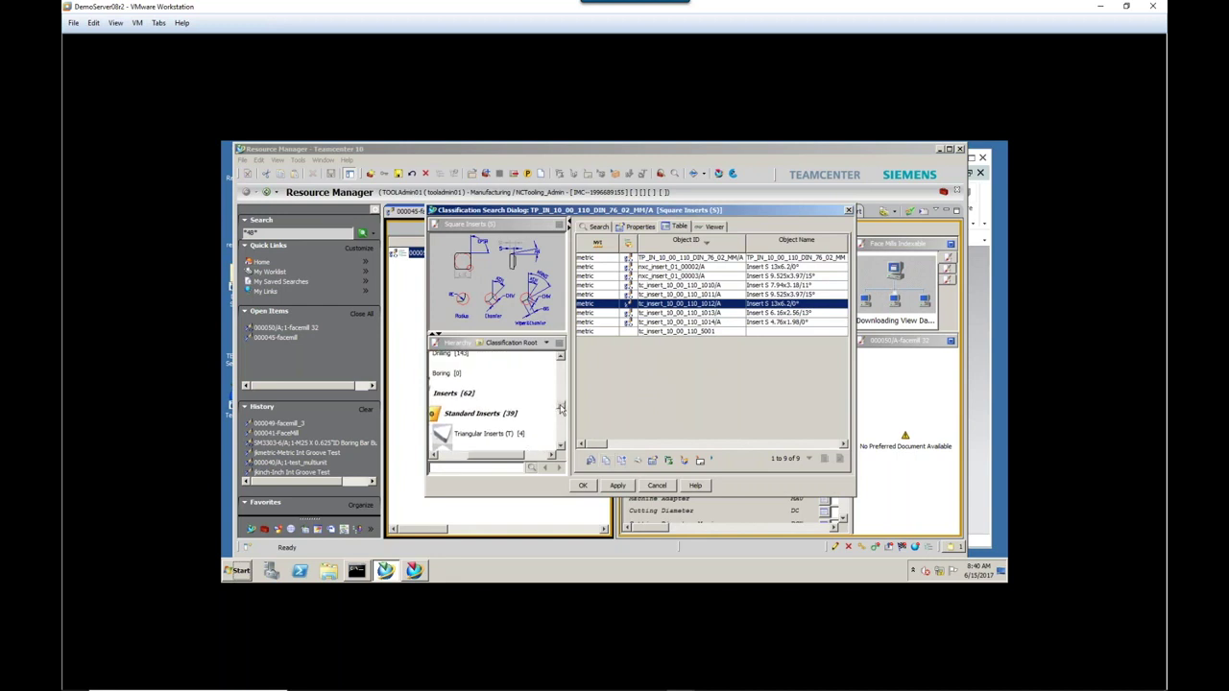
pyautogui.moveTo(493, 461); pyautogui.dragTo(450, 461)
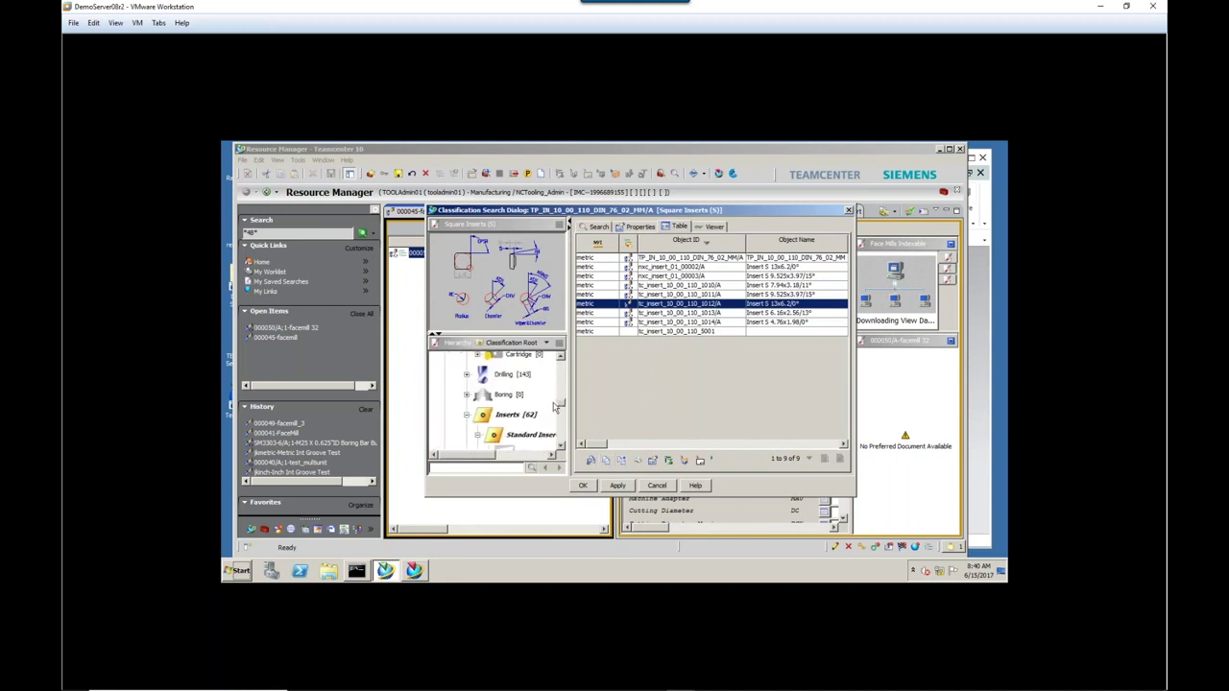
pyautogui.click(468, 416)
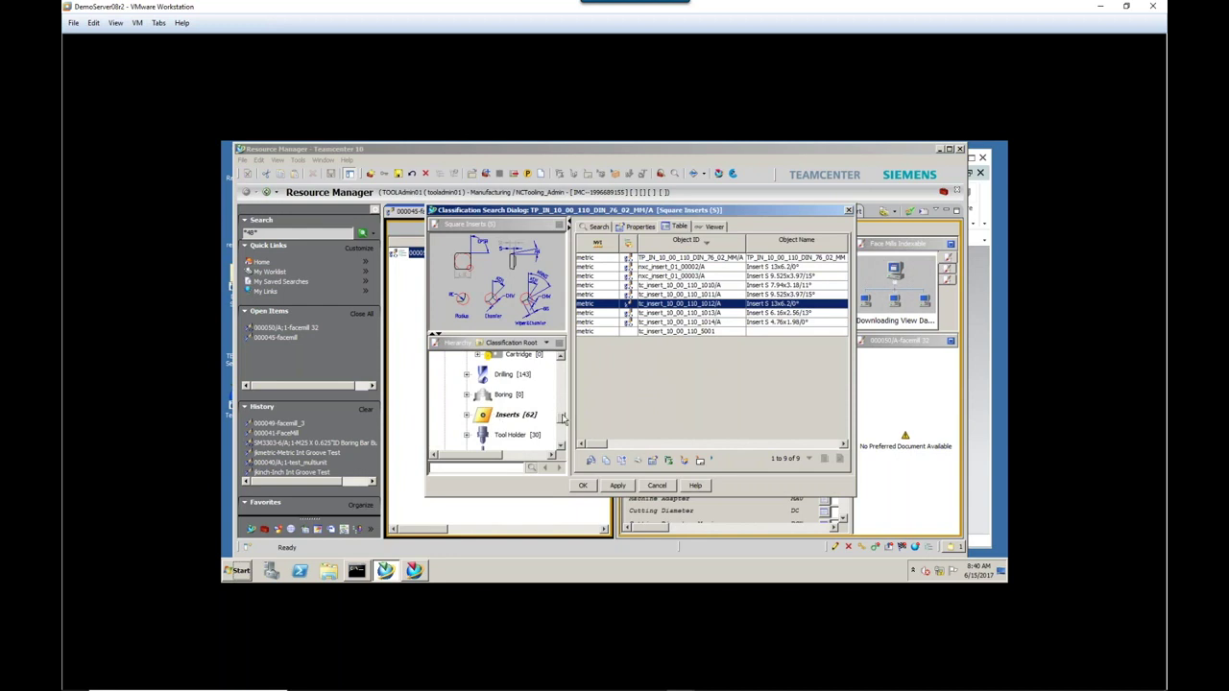
pyautogui.scroll(-2, 566, 423)
pyautogui.scroll(-1, 565, 422)
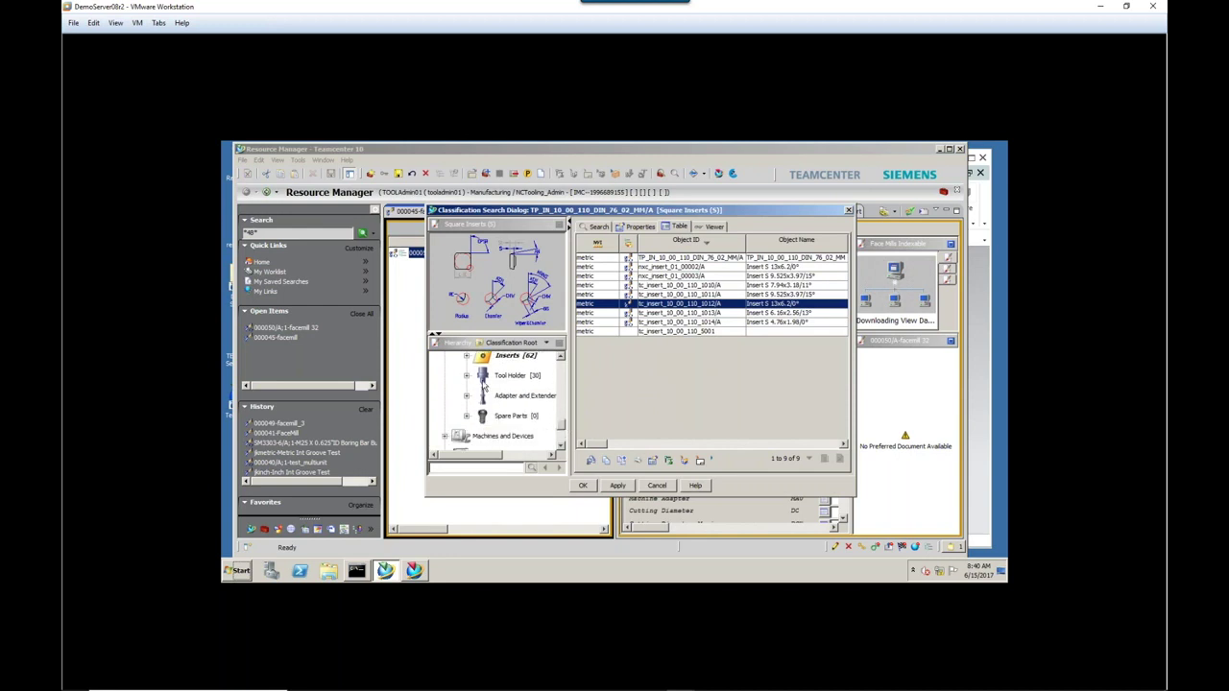
pyautogui.click(466, 382)
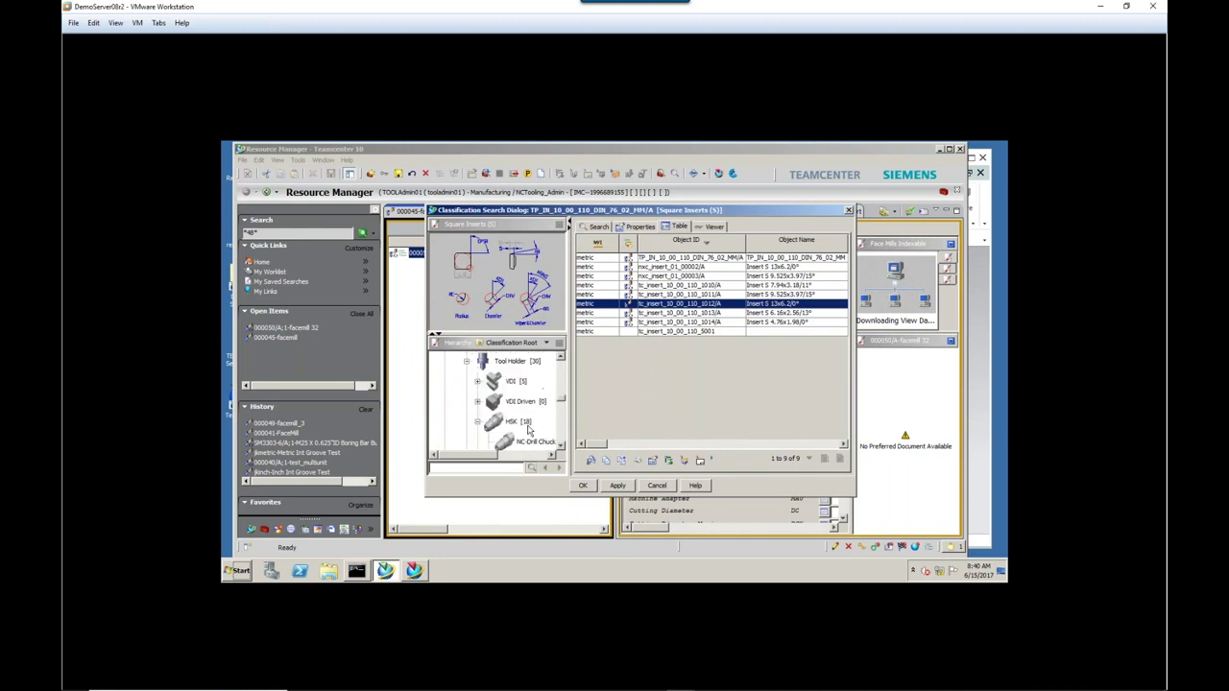
pyautogui.click(524, 424)
pyautogui.rightClick(524, 423)
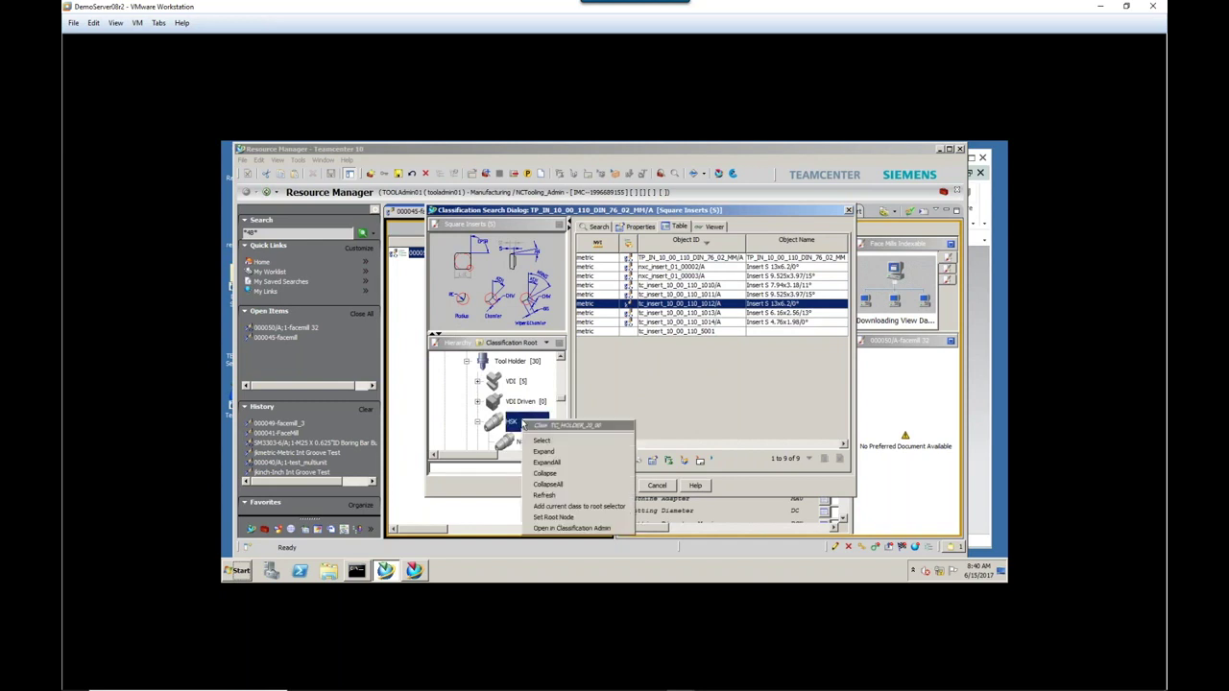
pyautogui.click(542, 442)
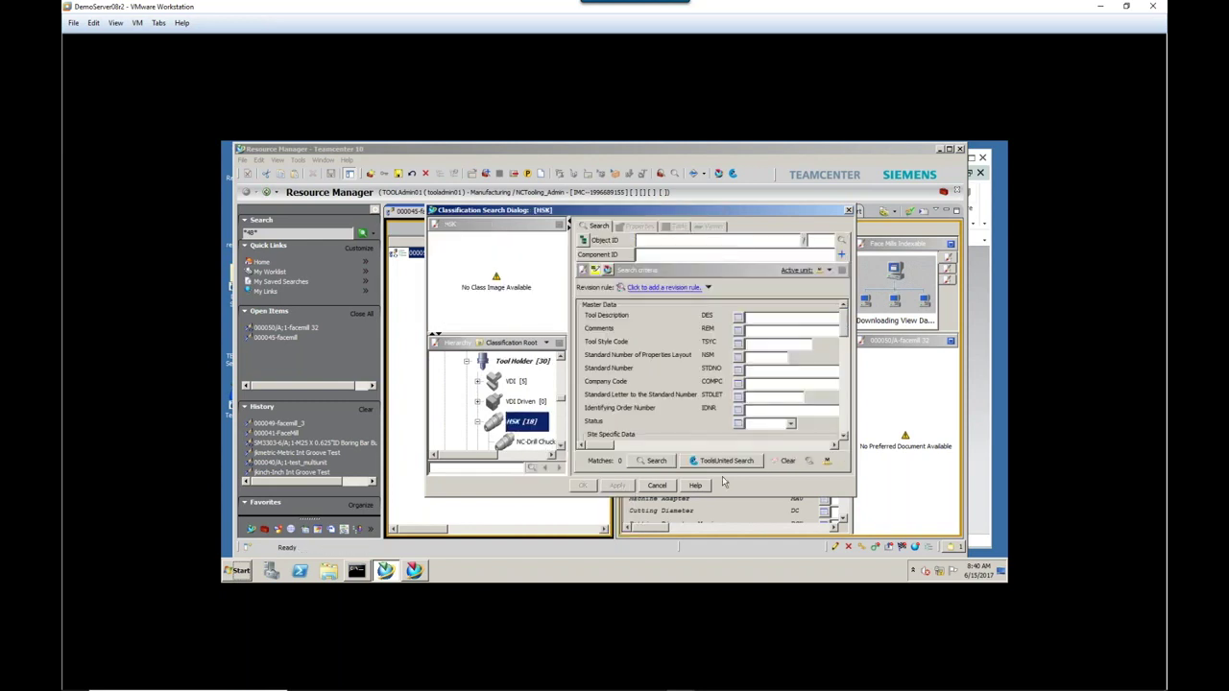
# - Search the HSK class, list the holders as a table, and add tc_holder_20_00_200_1002/A (HSK A 100 SEM 32X 50) to the assembly
pyautogui.click(657, 461)
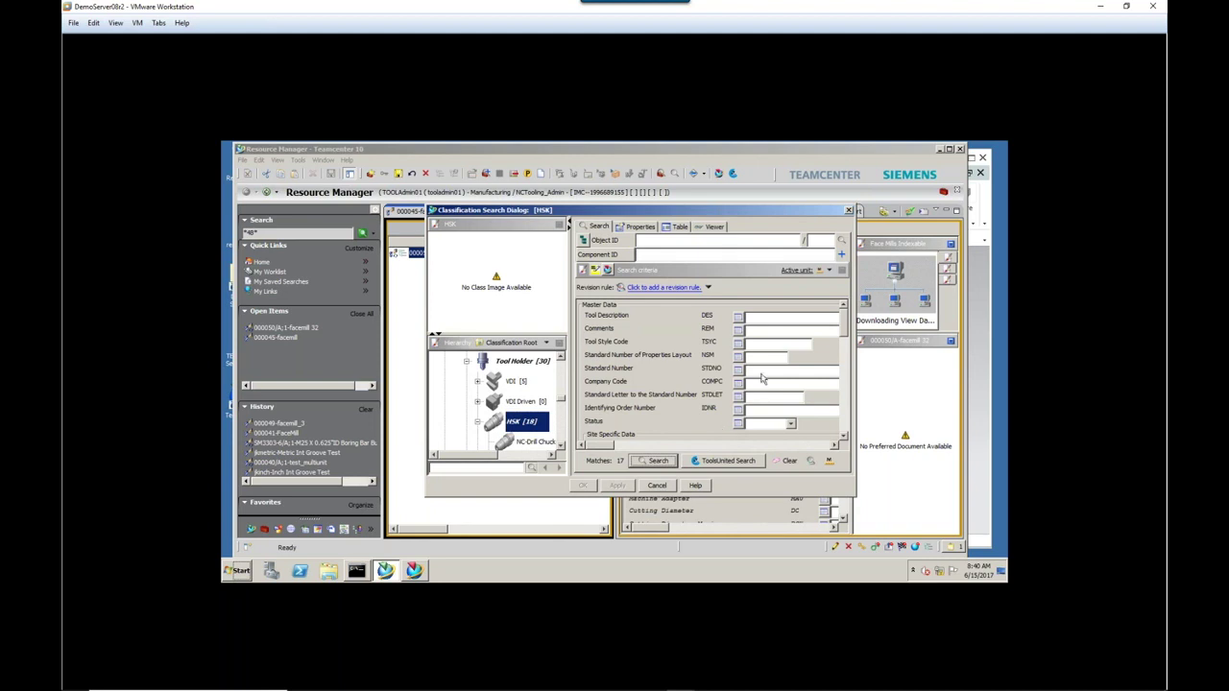
pyautogui.click(678, 228)
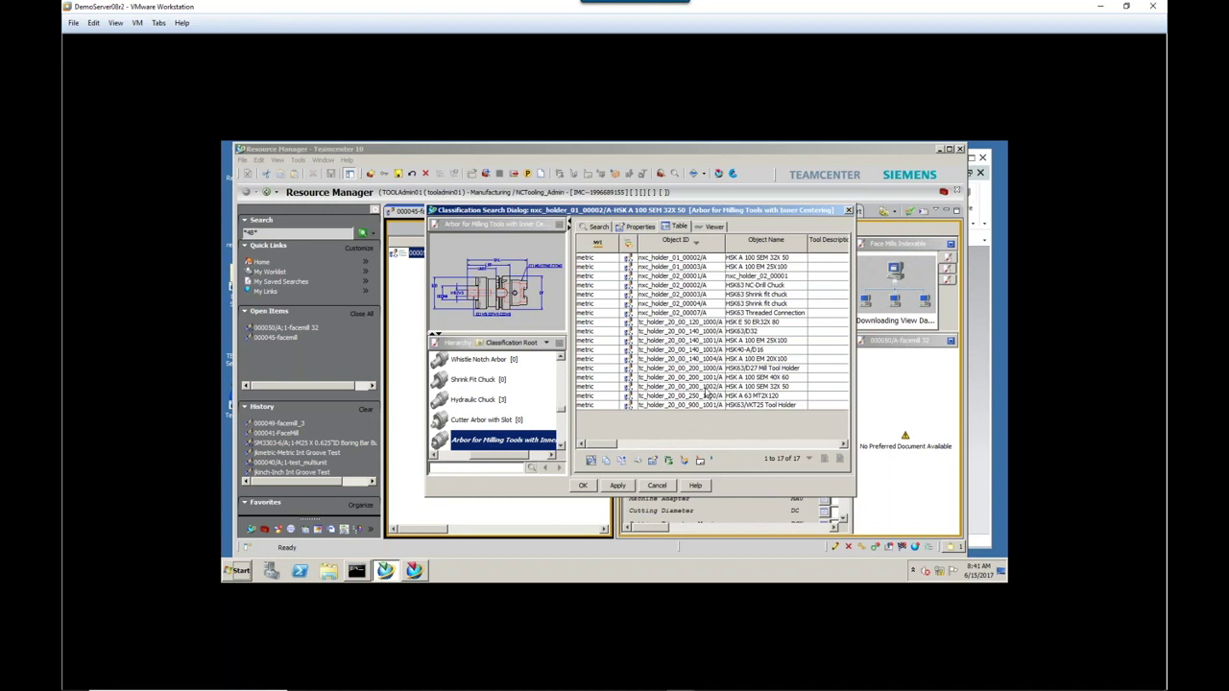
pyautogui.click(704, 388)
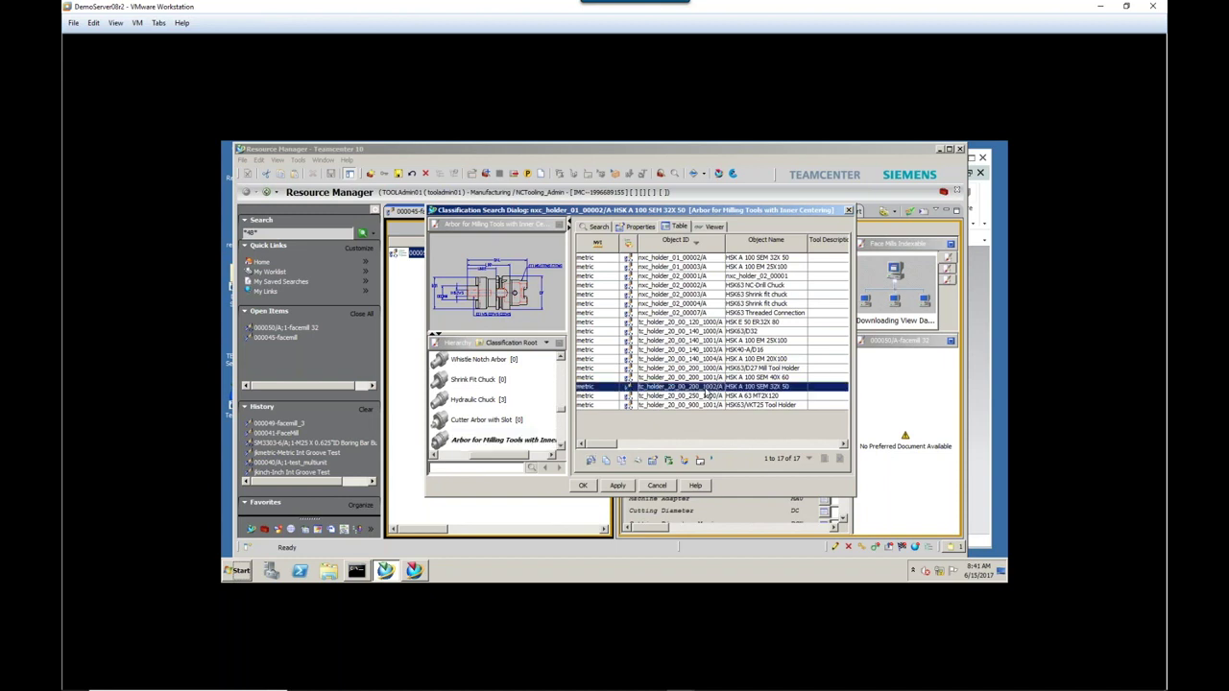
pyautogui.doubleClick(686, 389)
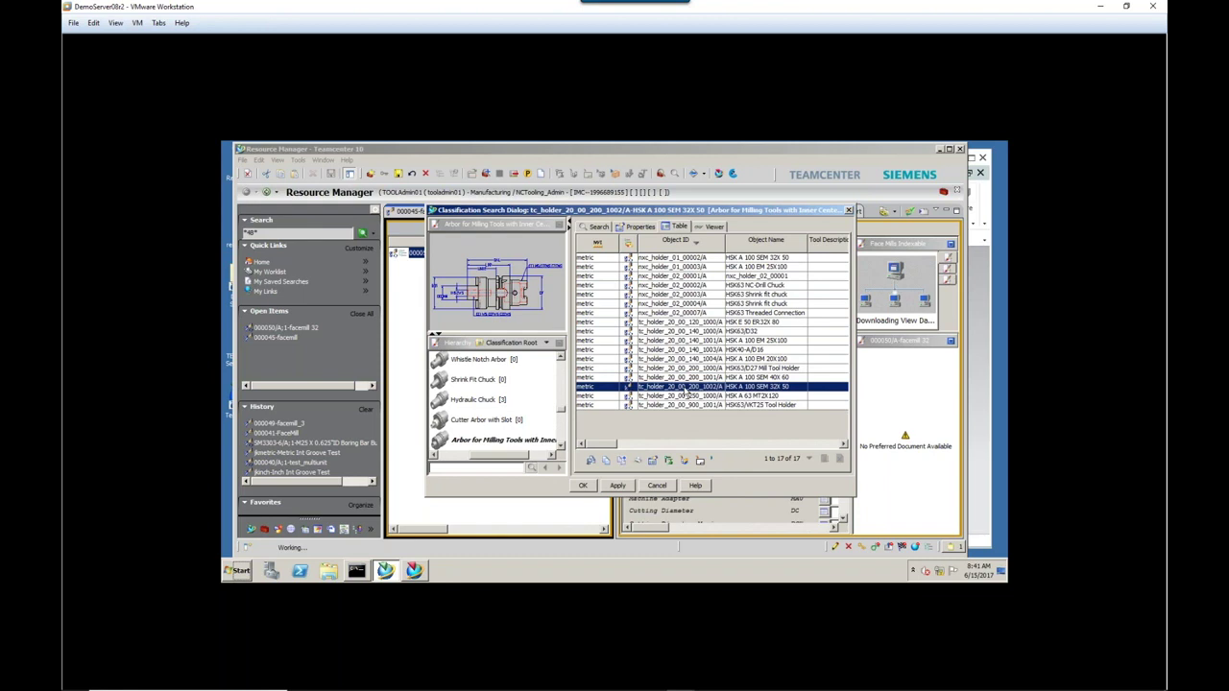
pyautogui.click(591, 487)
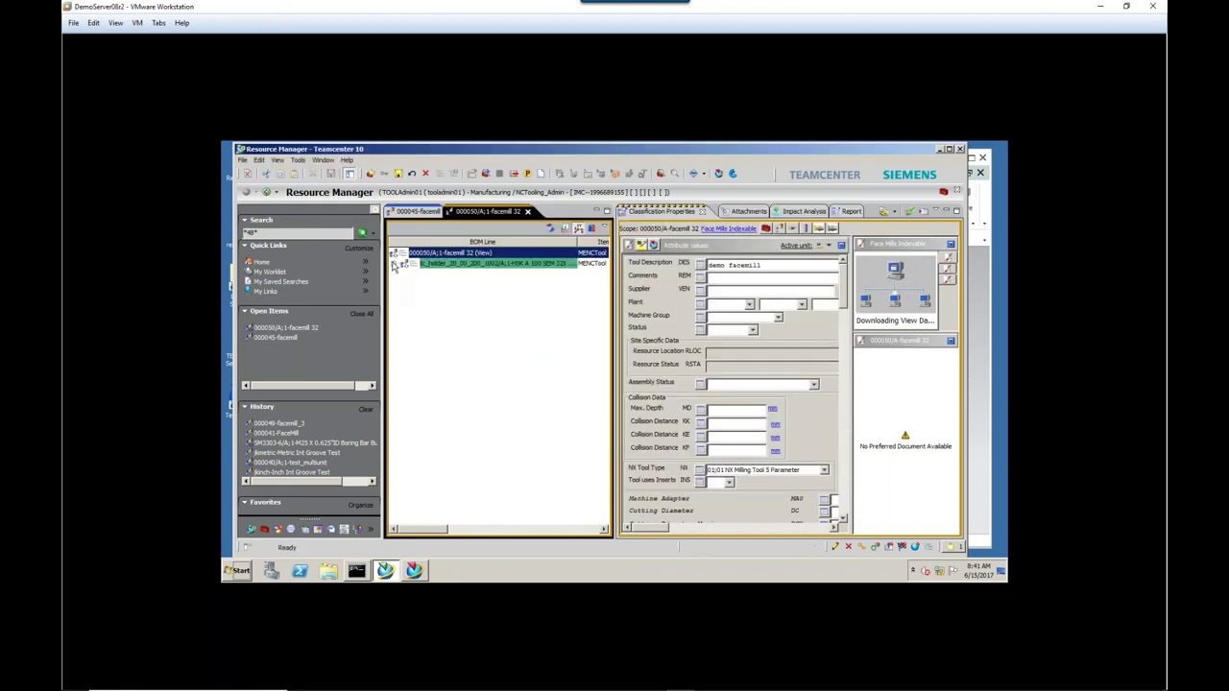
# - Expand the added holder in the BOM and inspect its 3D model from another angle
pyautogui.click(393, 263)
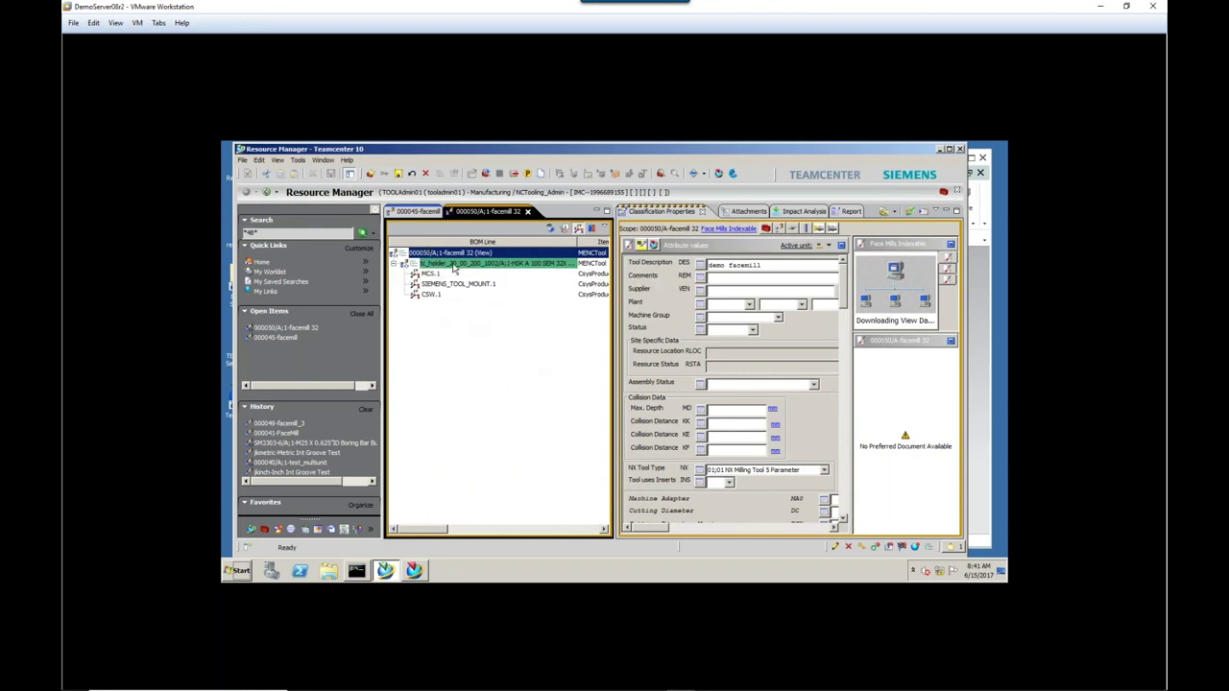
pyautogui.rightClick(455, 268)
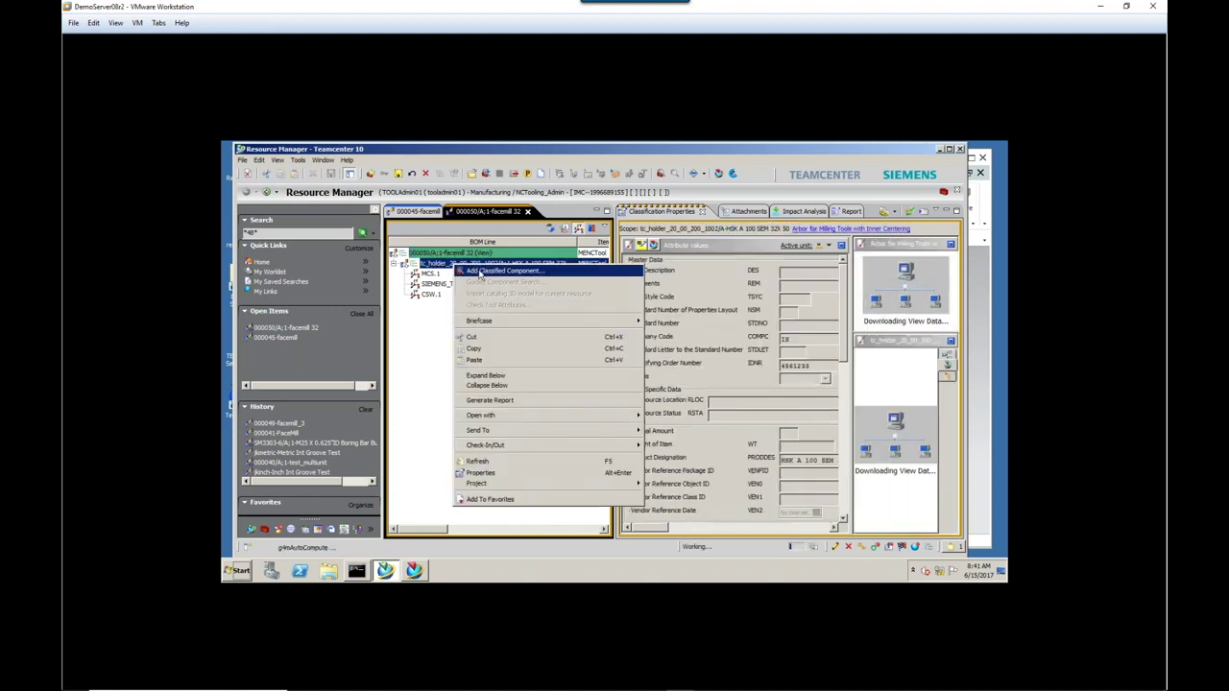
pyautogui.click(422, 321)
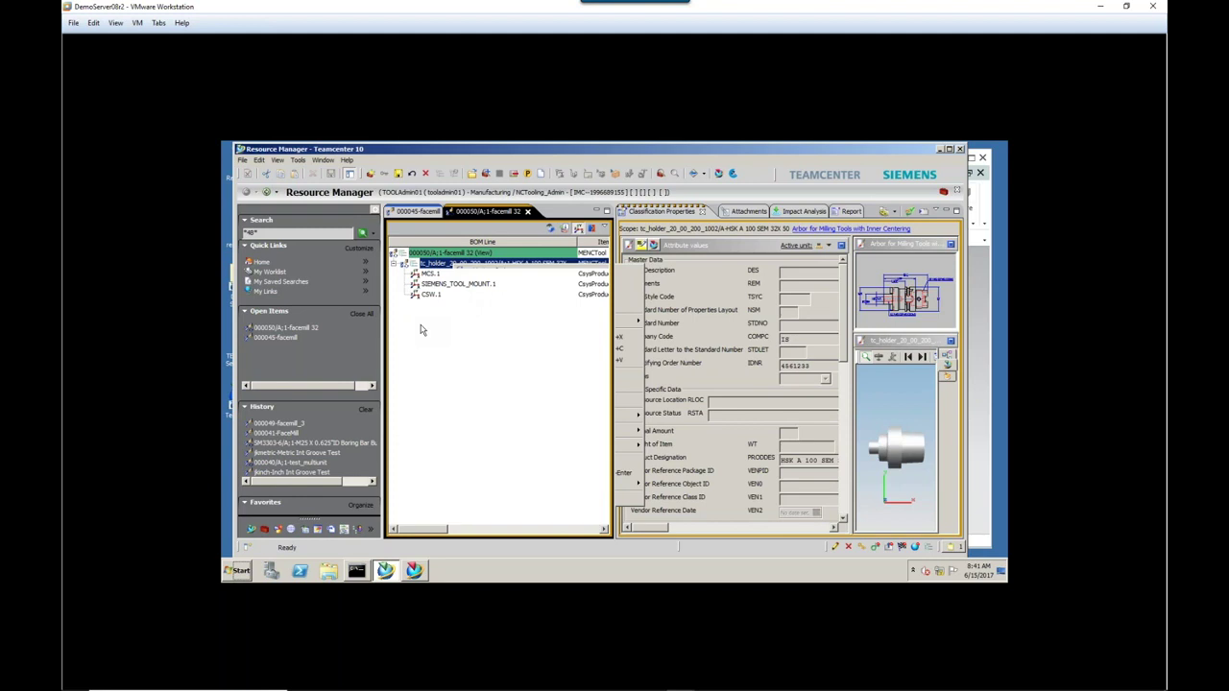
pyautogui.click(882, 431)
pyautogui.moveTo(882, 431); pyautogui.dragTo(872, 437)
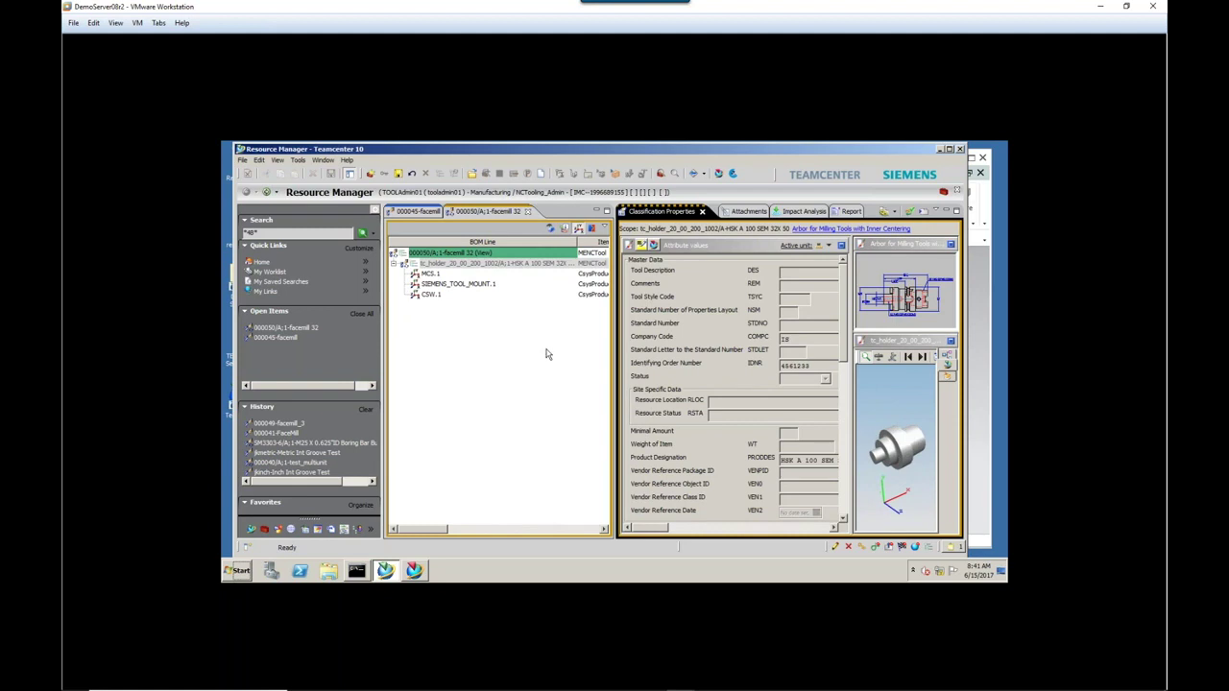
# - Start adding a classified component under the holder, select the Face Mill class among the milling cutters with inserts, and search it
pyautogui.click(449, 266)
pyautogui.rightClick(450, 271)
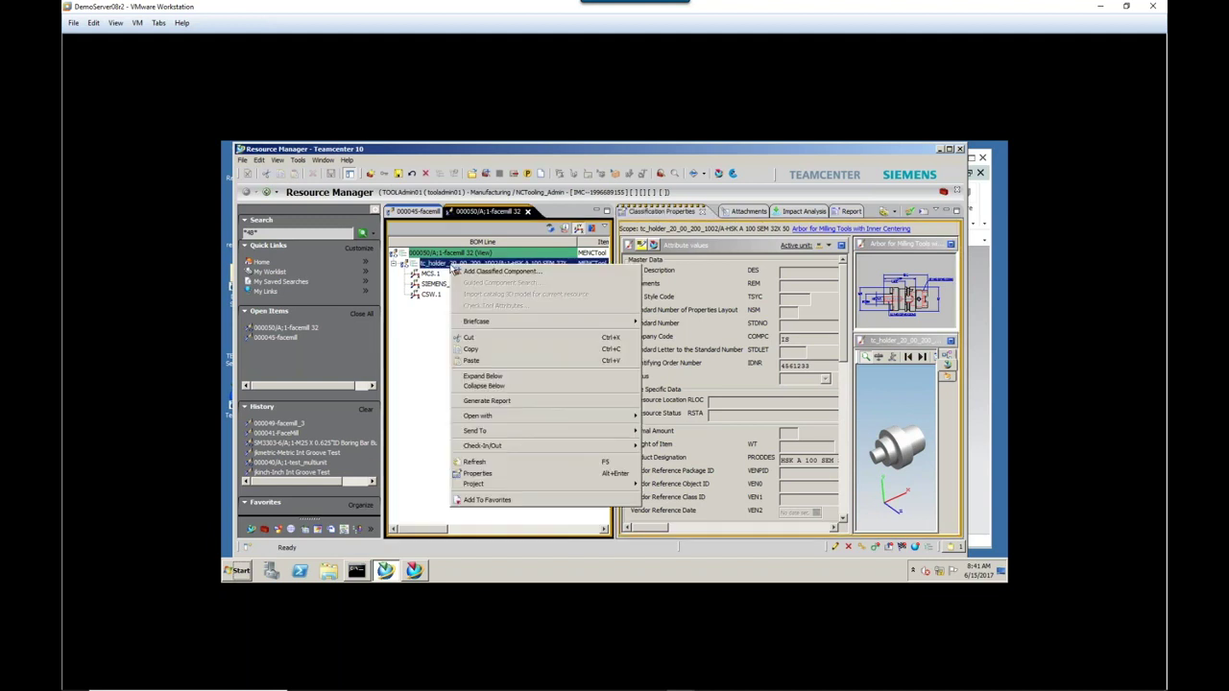
pyautogui.click(476, 277)
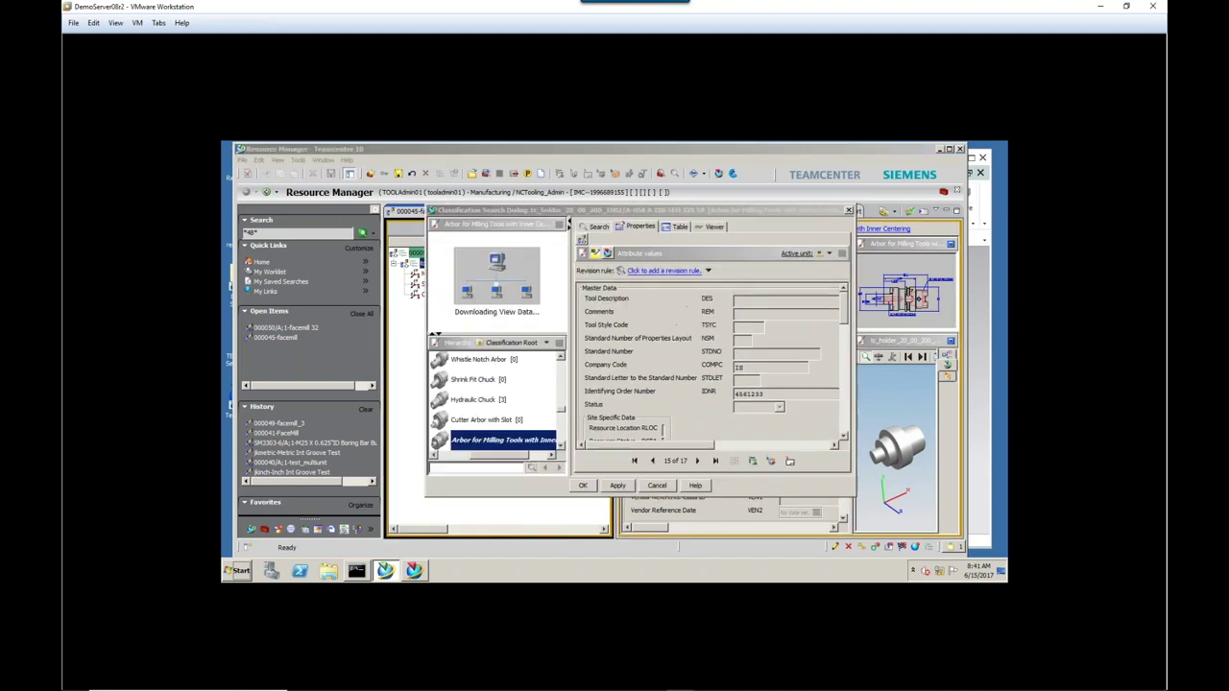
pyautogui.click(504, 460)
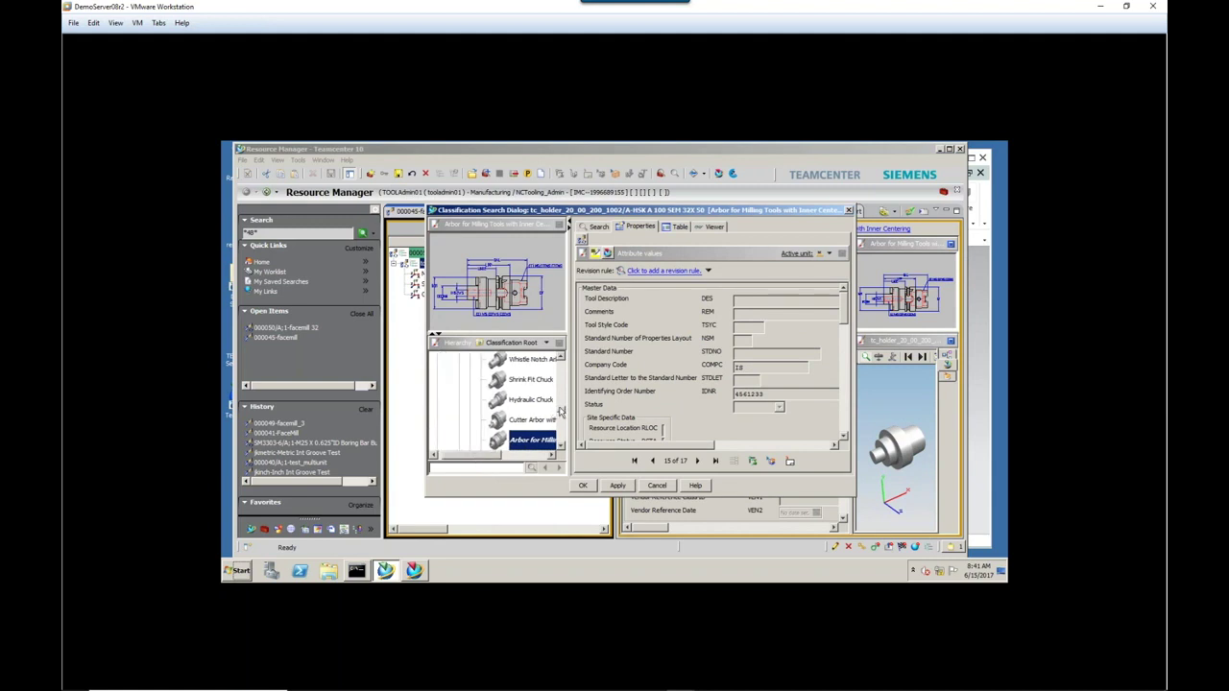
pyautogui.scroll(10, 561, 403)
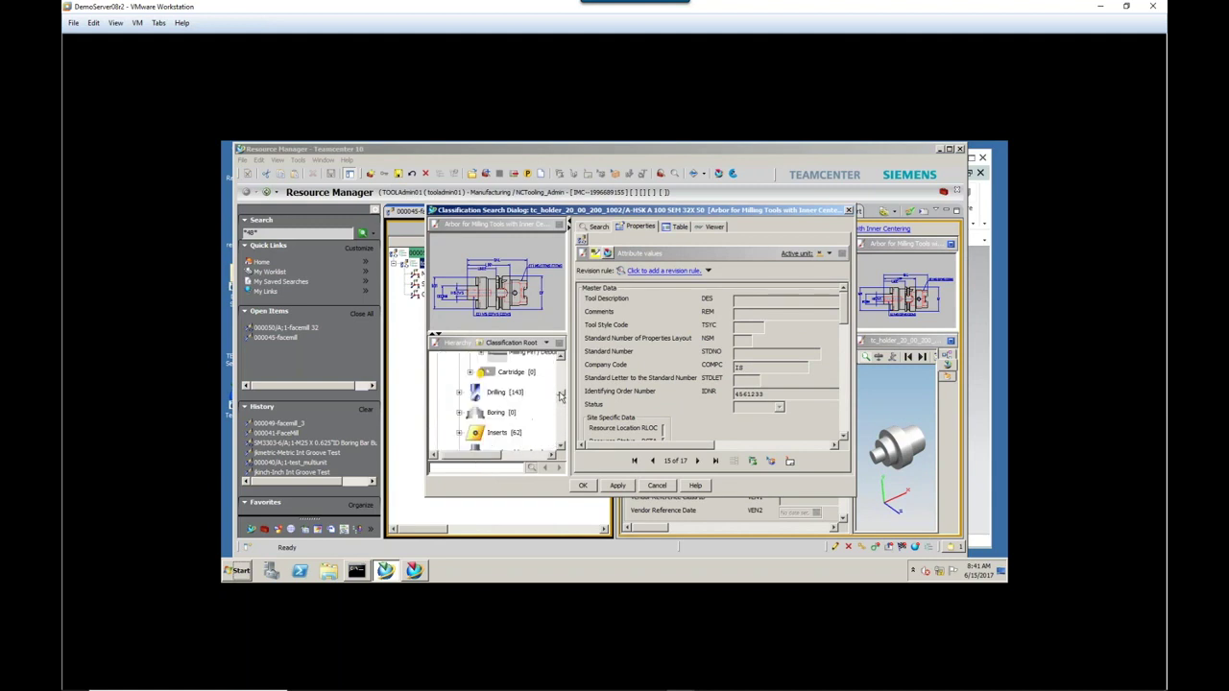
pyautogui.scroll(8, 562, 393)
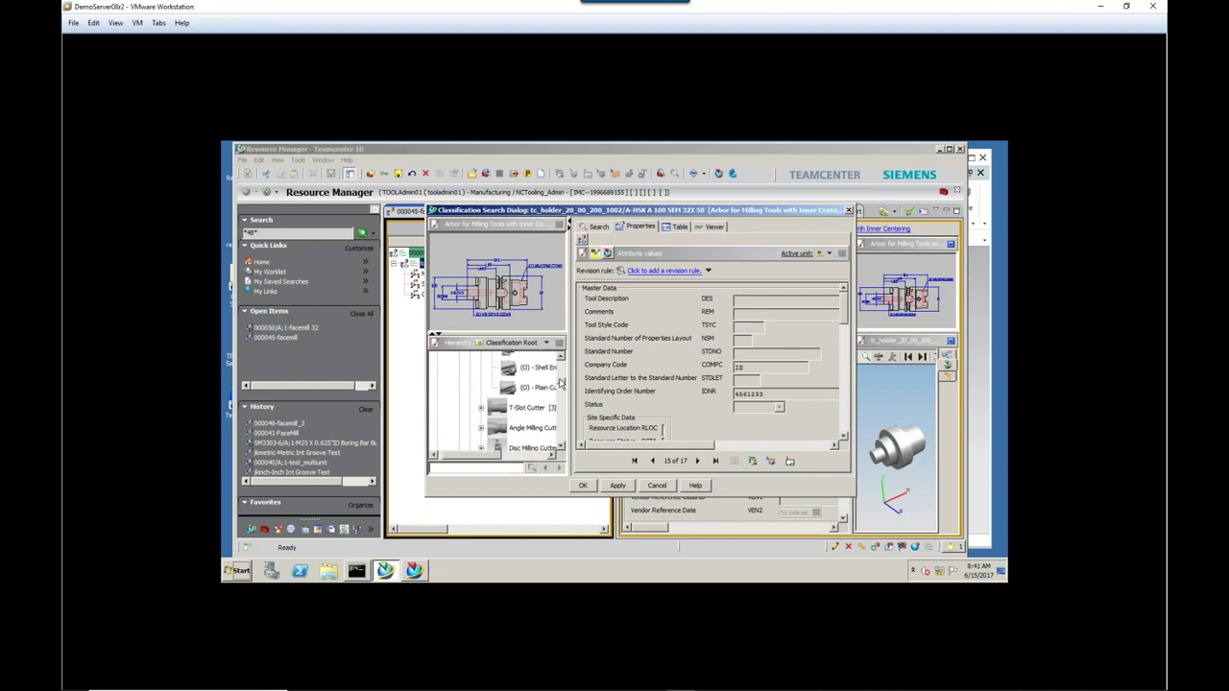
pyautogui.scroll(5, 562, 384)
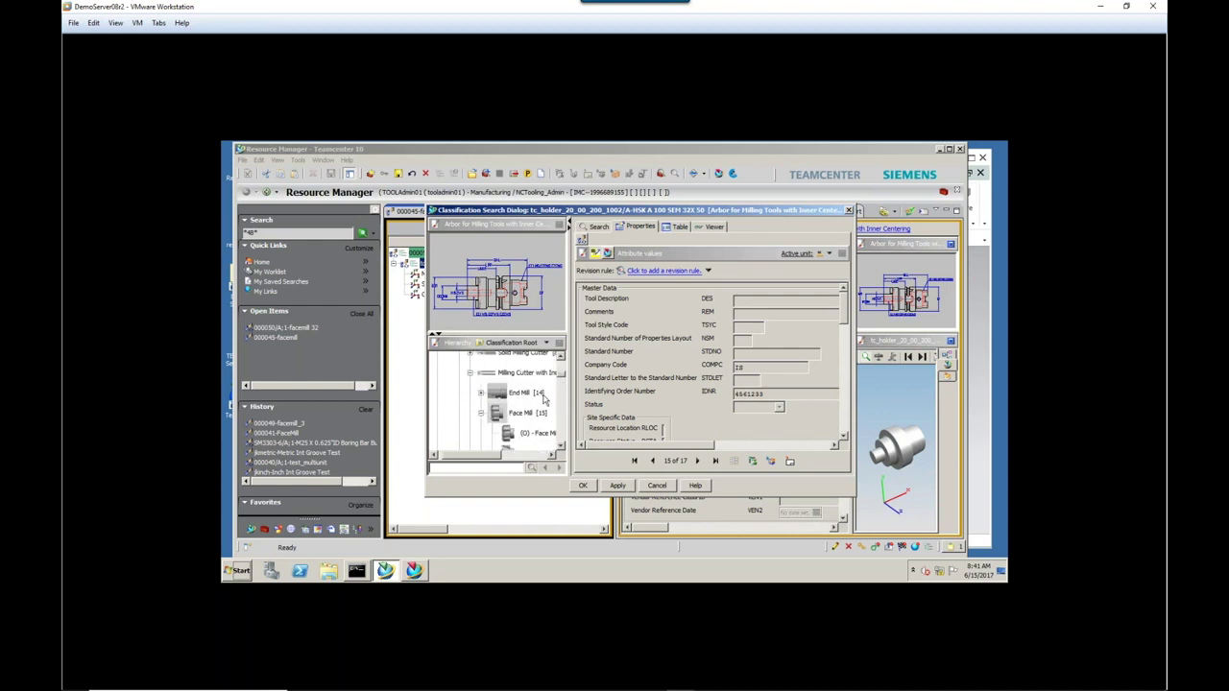
pyautogui.rightClick(526, 415)
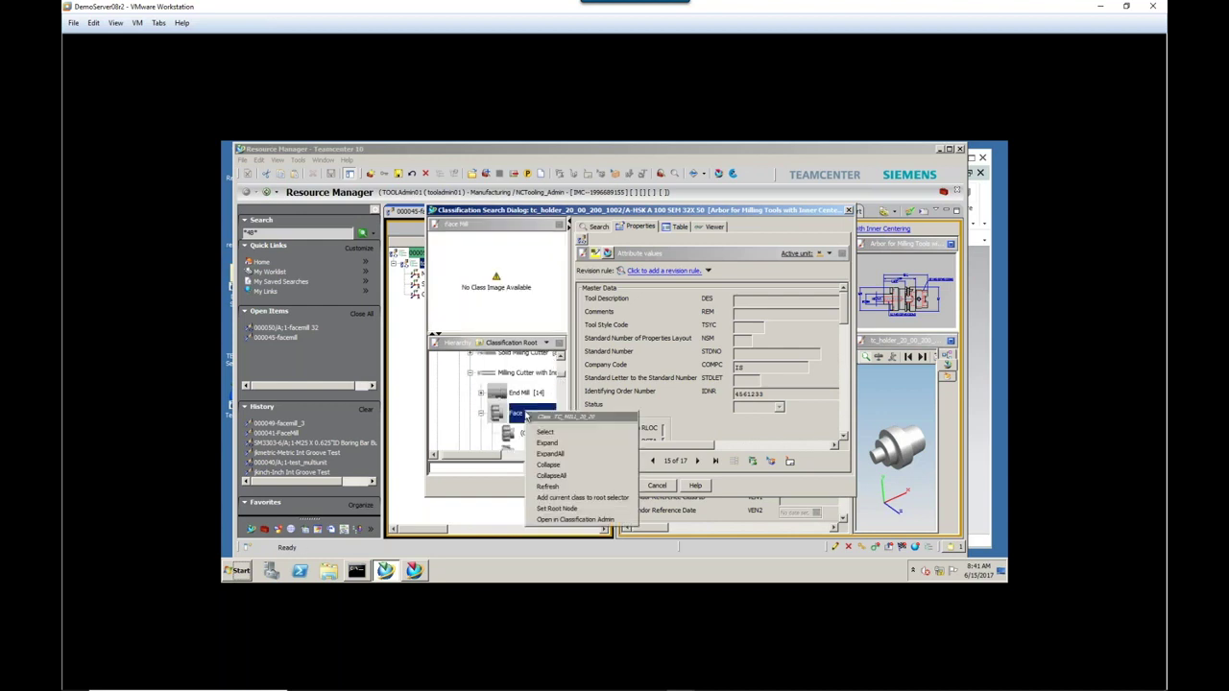
pyautogui.click(547, 432)
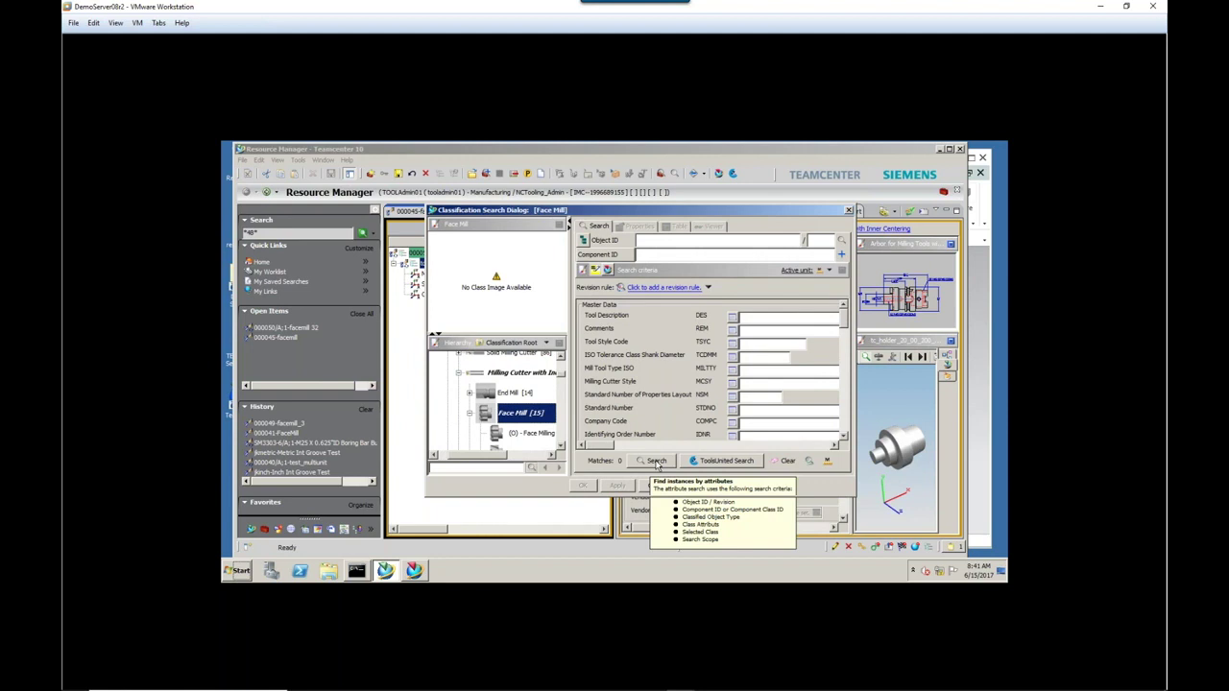
pyautogui.click(656, 461)
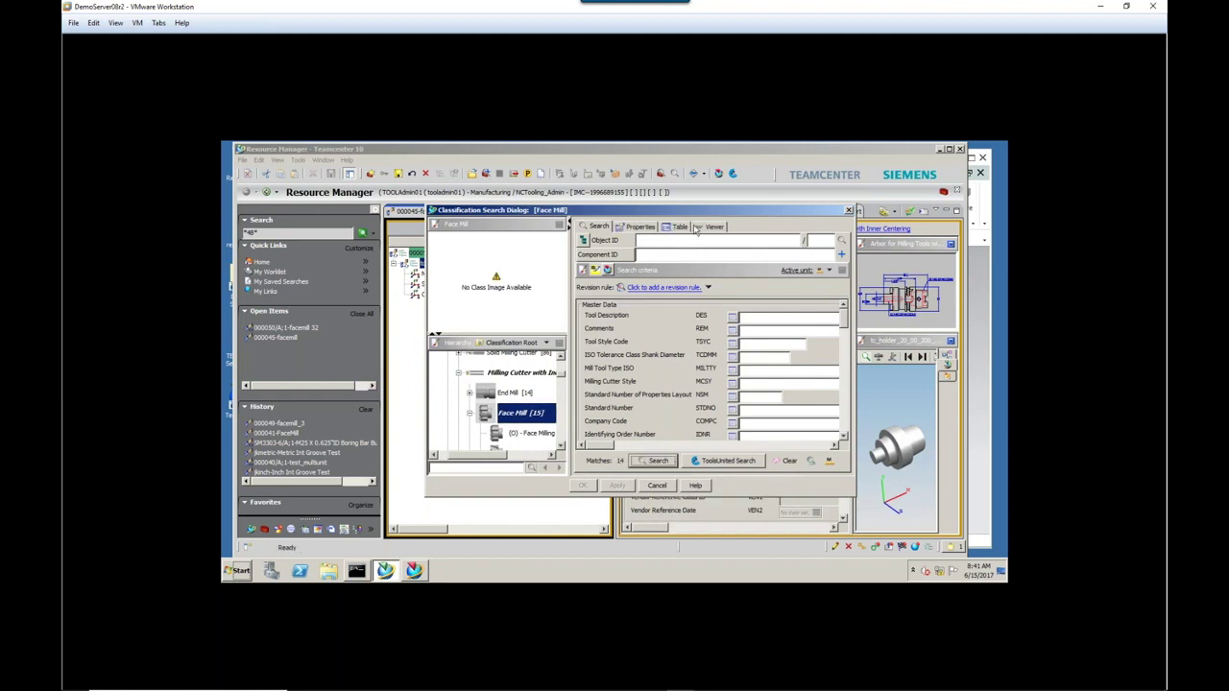
# - List the found face mills as a table and add tc_mill_20_20_100_1010/A (D100-08-32 Face Mill) to the holder at coordinate system CSW.1
pyautogui.click(681, 227)
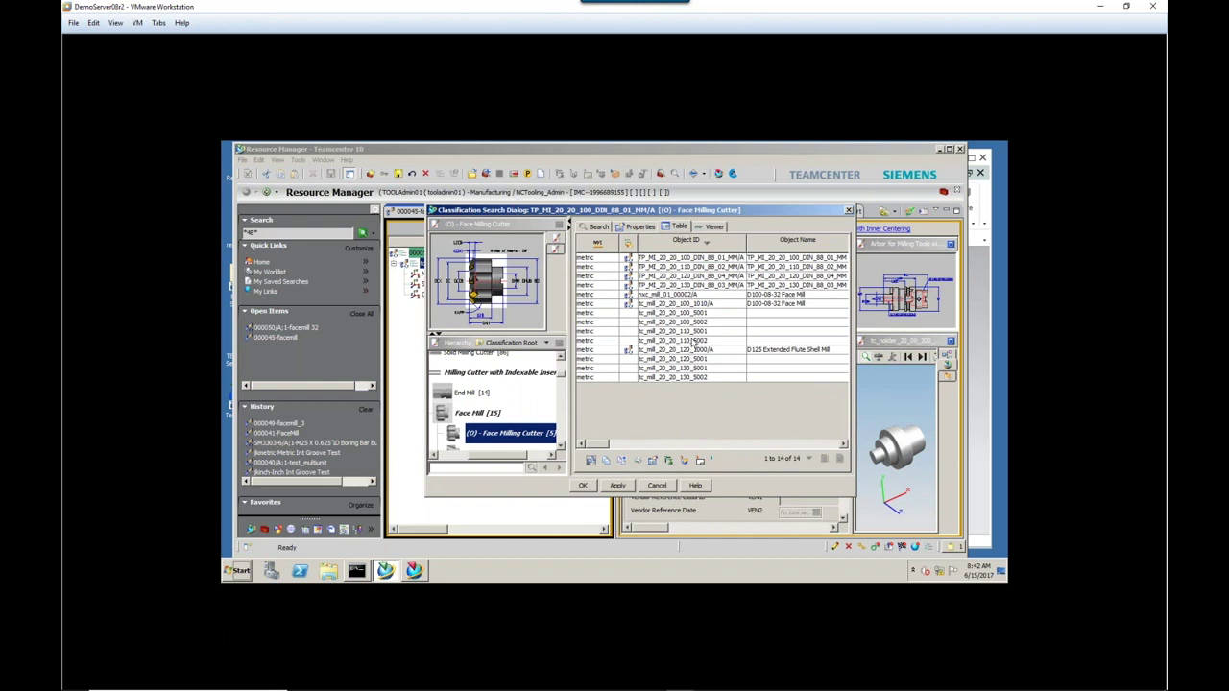
pyautogui.rightClick(704, 304)
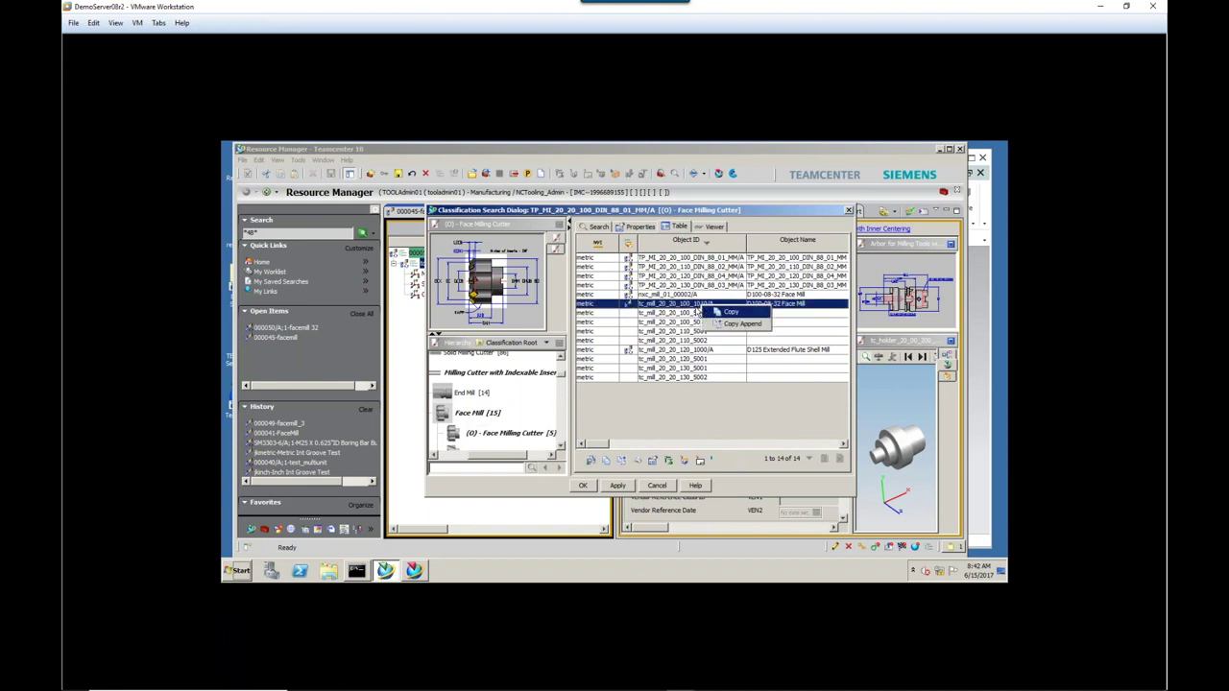
pyautogui.click(731, 312)
pyautogui.doubleClick(692, 304)
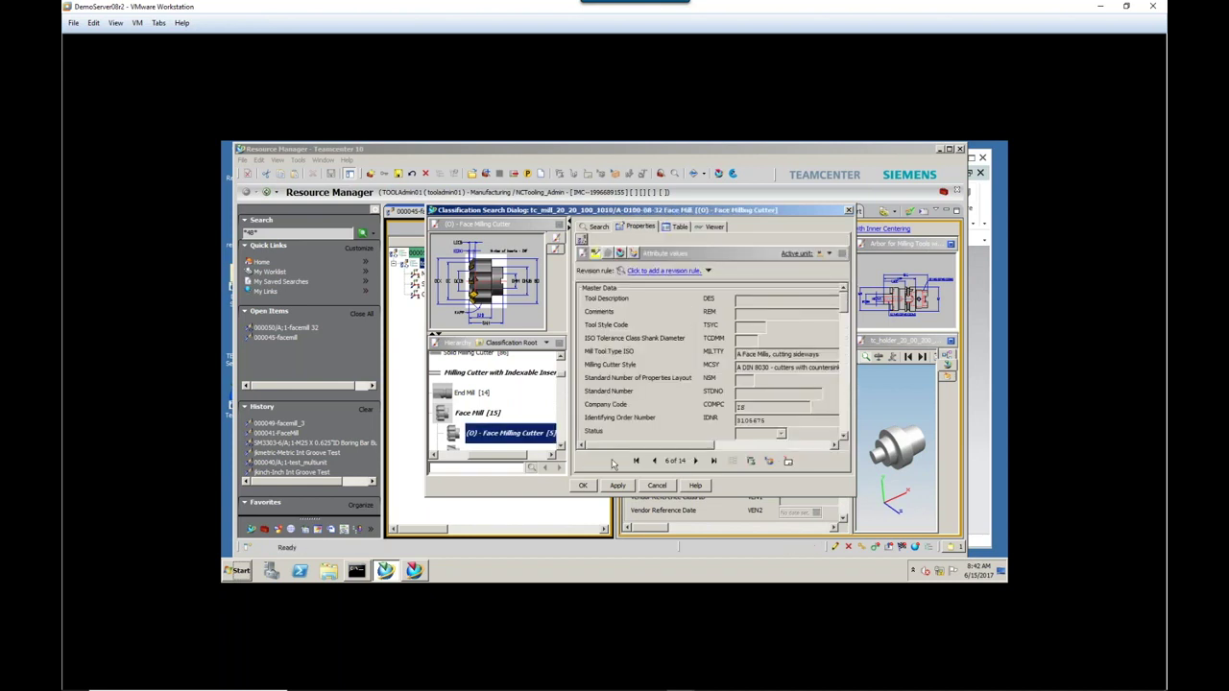
pyautogui.click(584, 486)
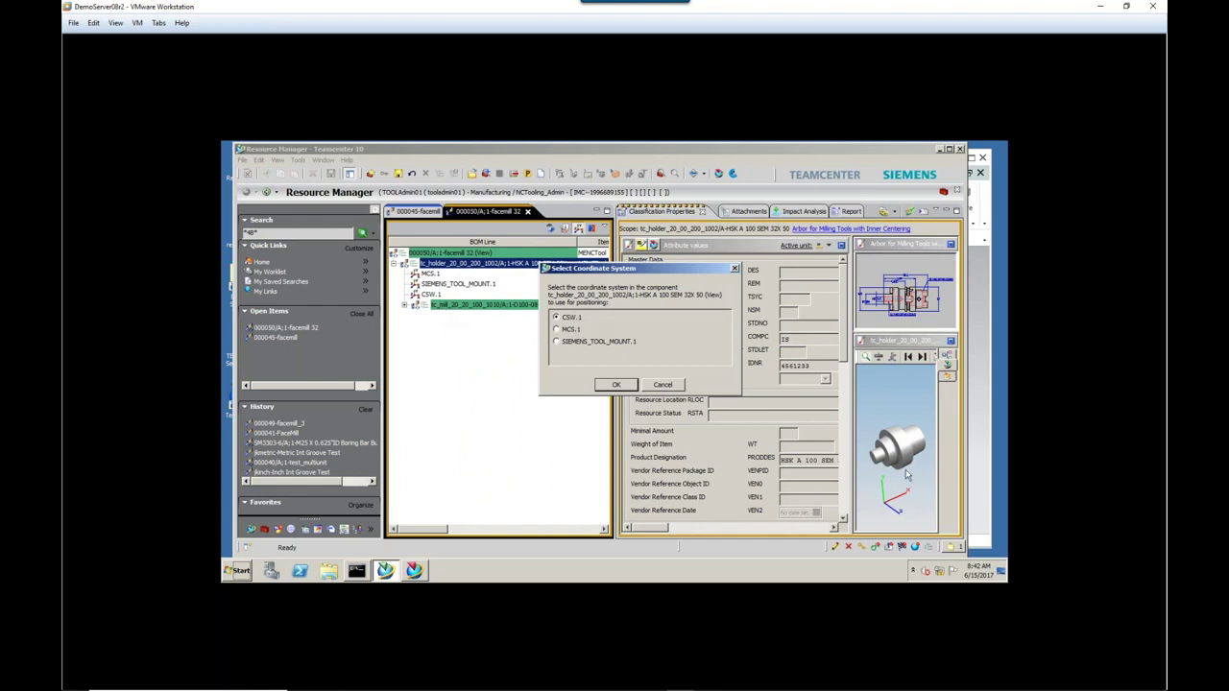
pyautogui.click(613, 385)
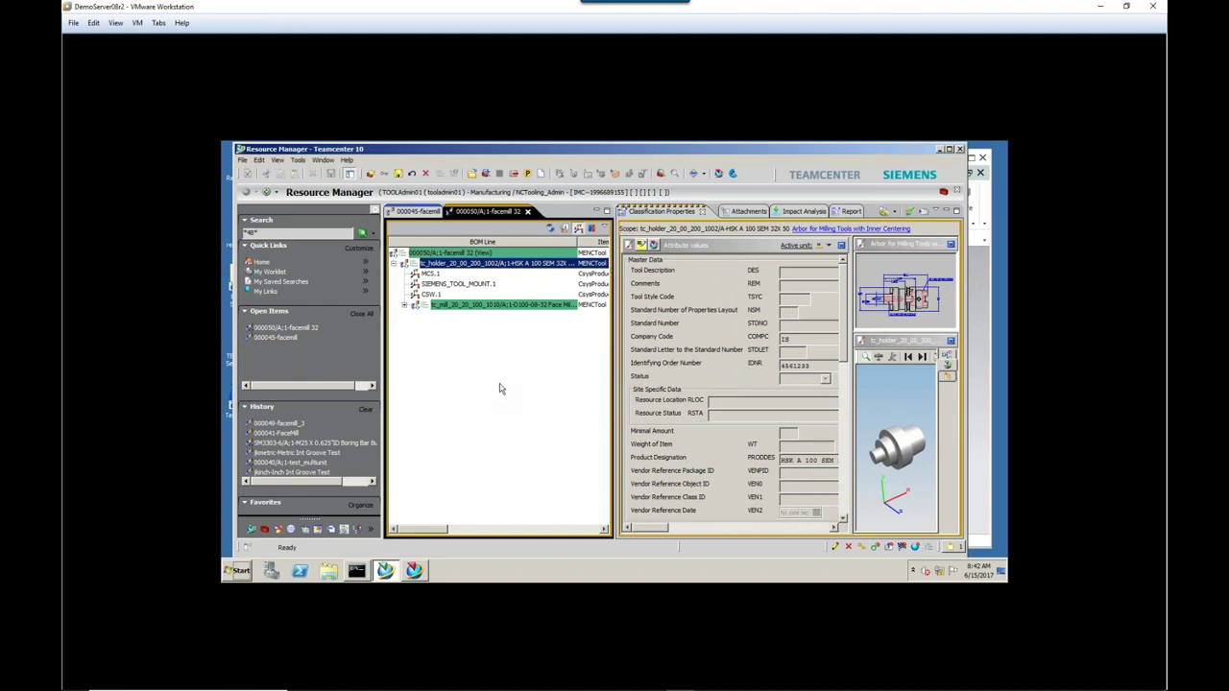
# - Expand the added face mill, start adding a classified component under it, and select the Square Inserts (S) class under Standard Inserts
pyautogui.click(405, 306)
pyautogui.rightClick(479, 308)
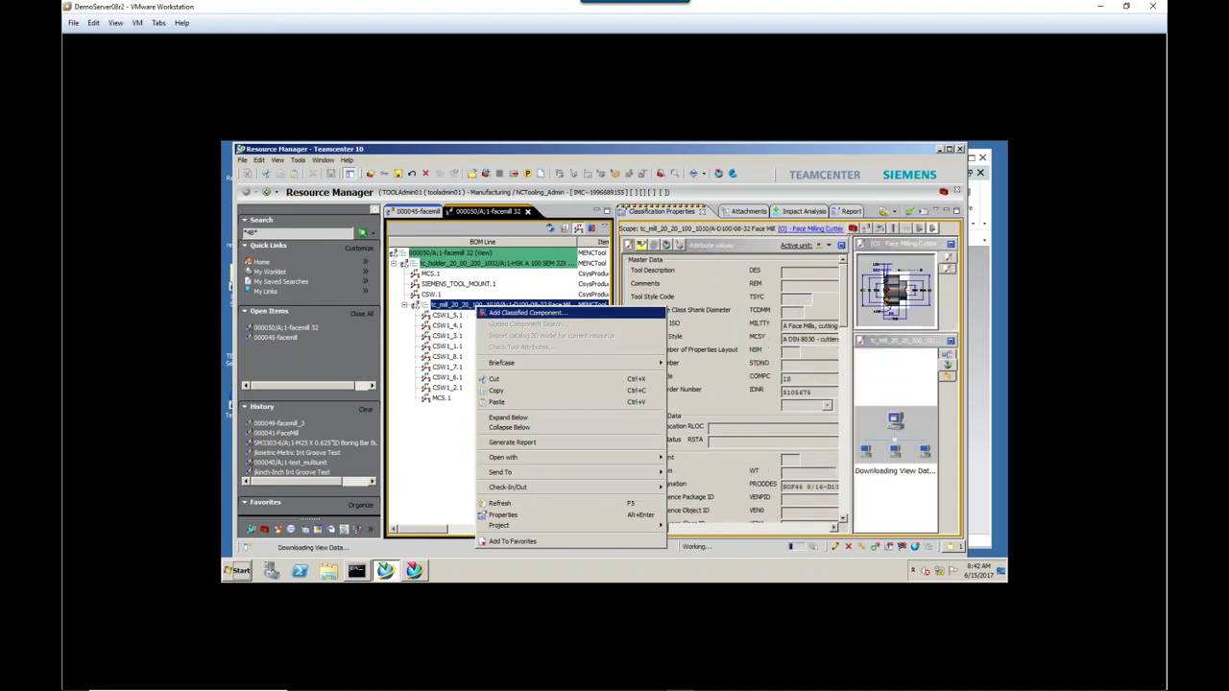
pyautogui.click(534, 317)
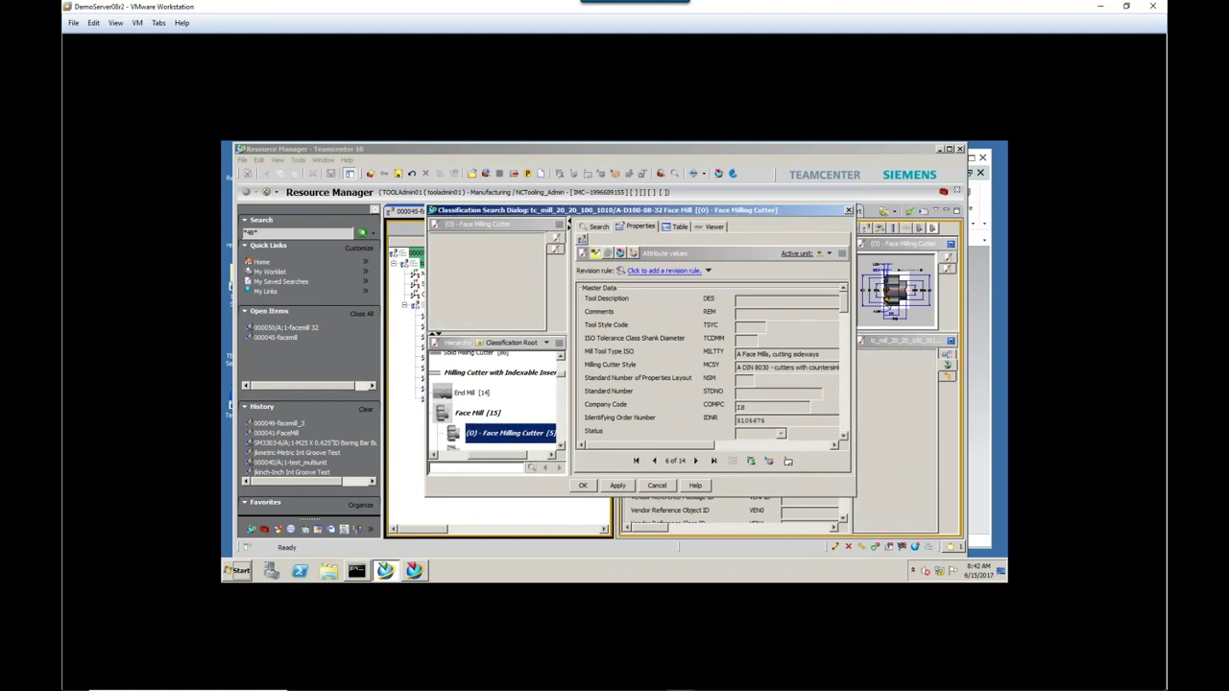
pyautogui.scroll(-10, 564, 393)
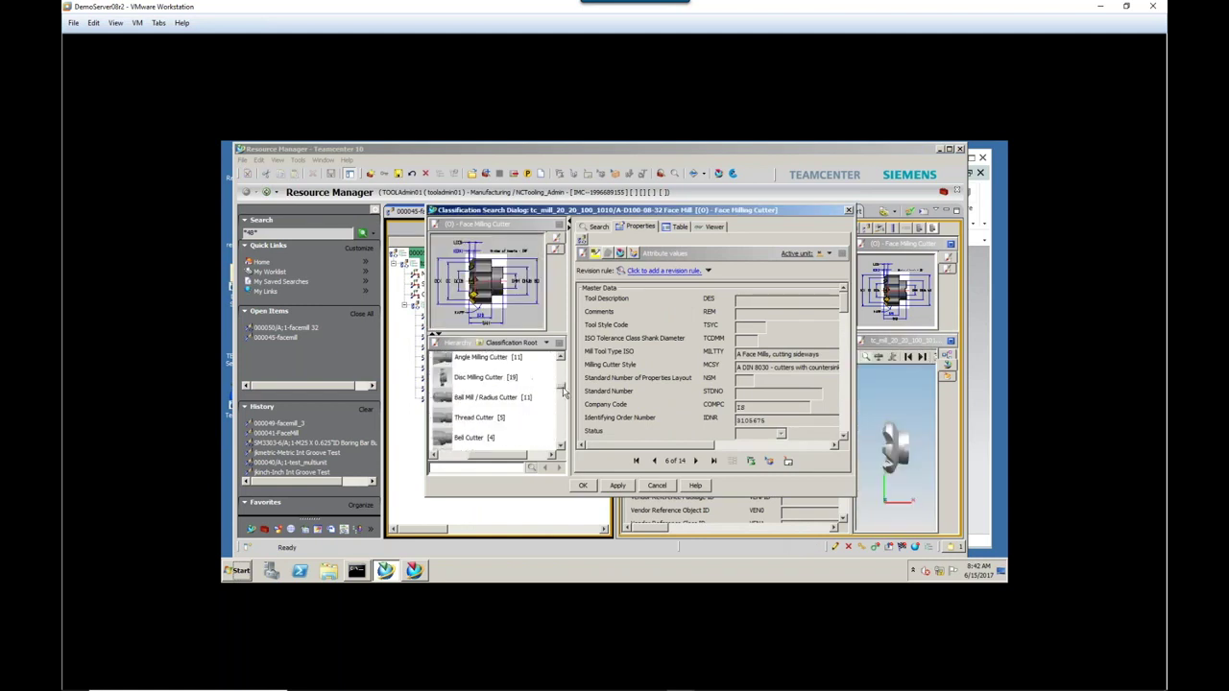
pyautogui.moveTo(514, 453); pyautogui.dragTo(480, 456)
pyautogui.scroll(-6, 562, 403)
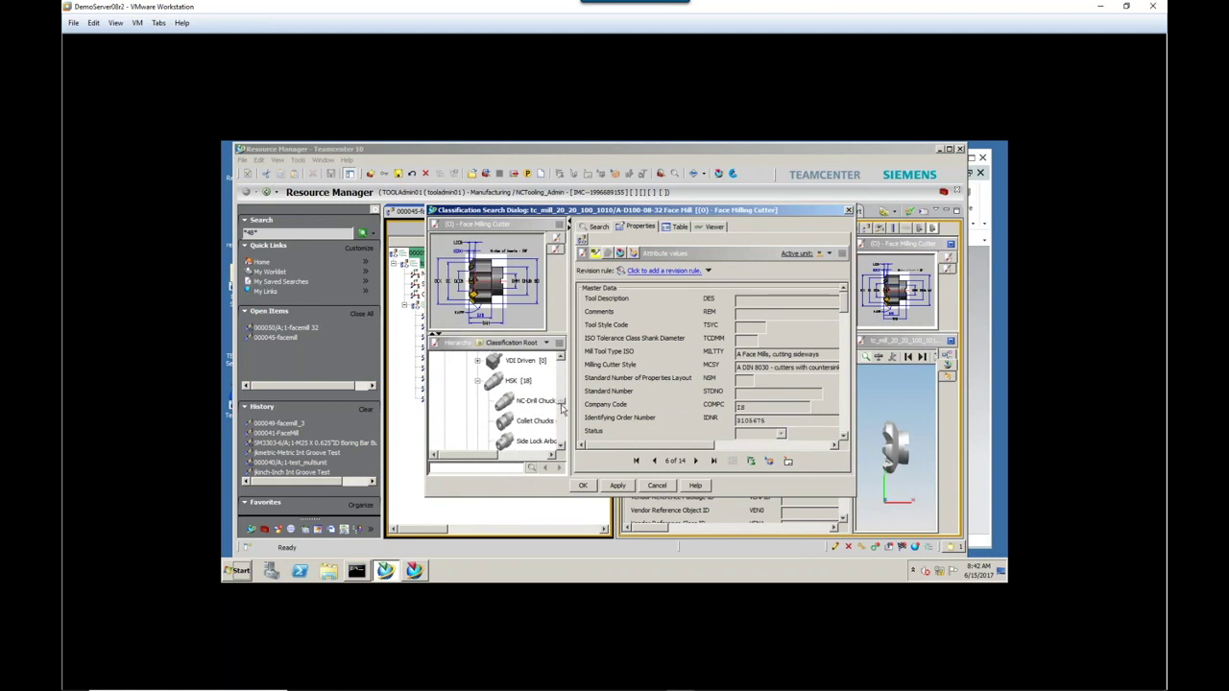
pyautogui.scroll(8, 562, 413)
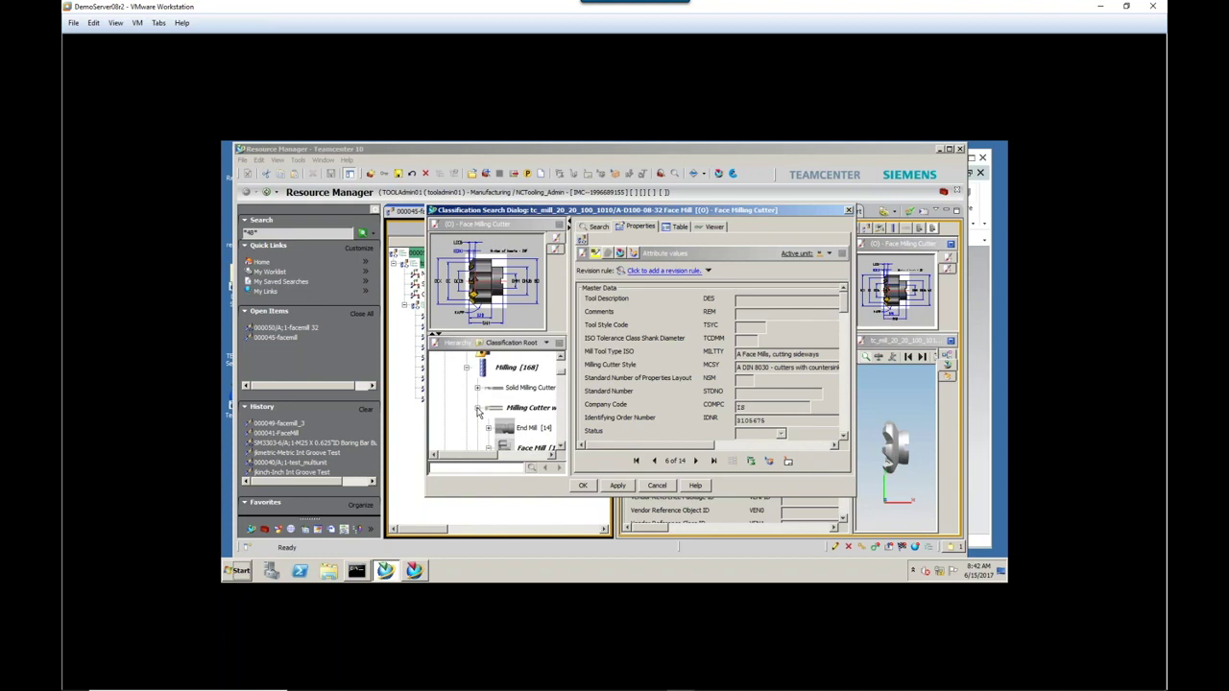
pyautogui.click(477, 407)
pyautogui.scroll(-2, 509, 403)
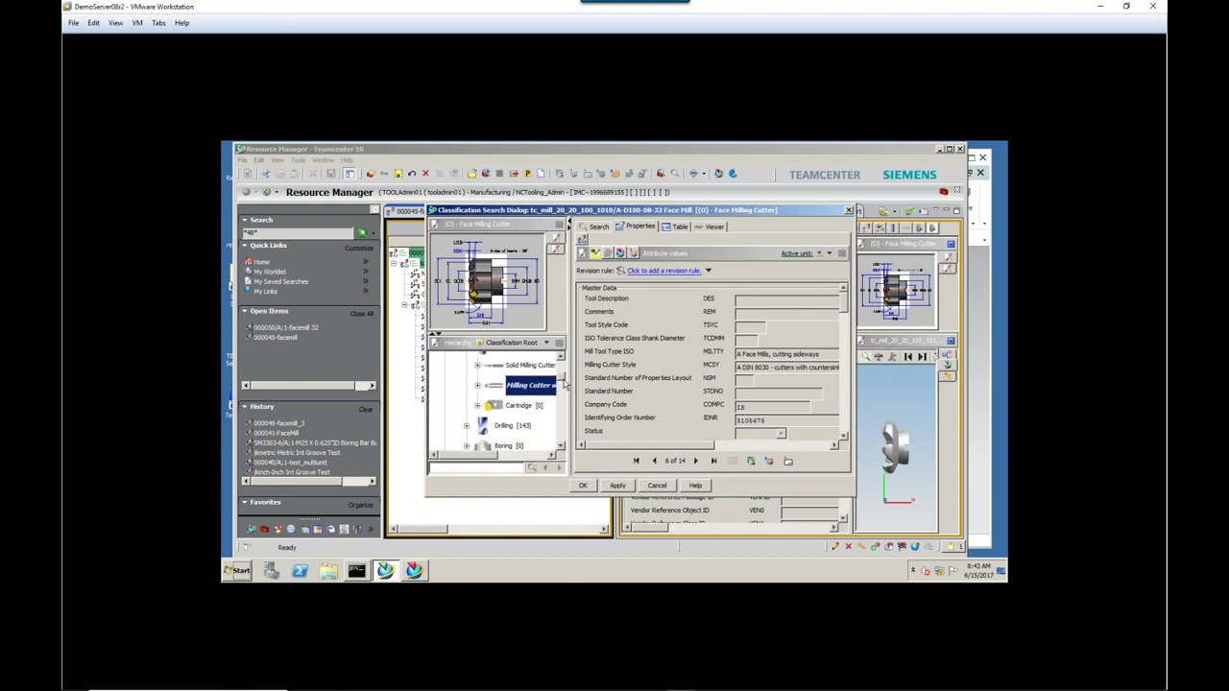
pyautogui.click(467, 405)
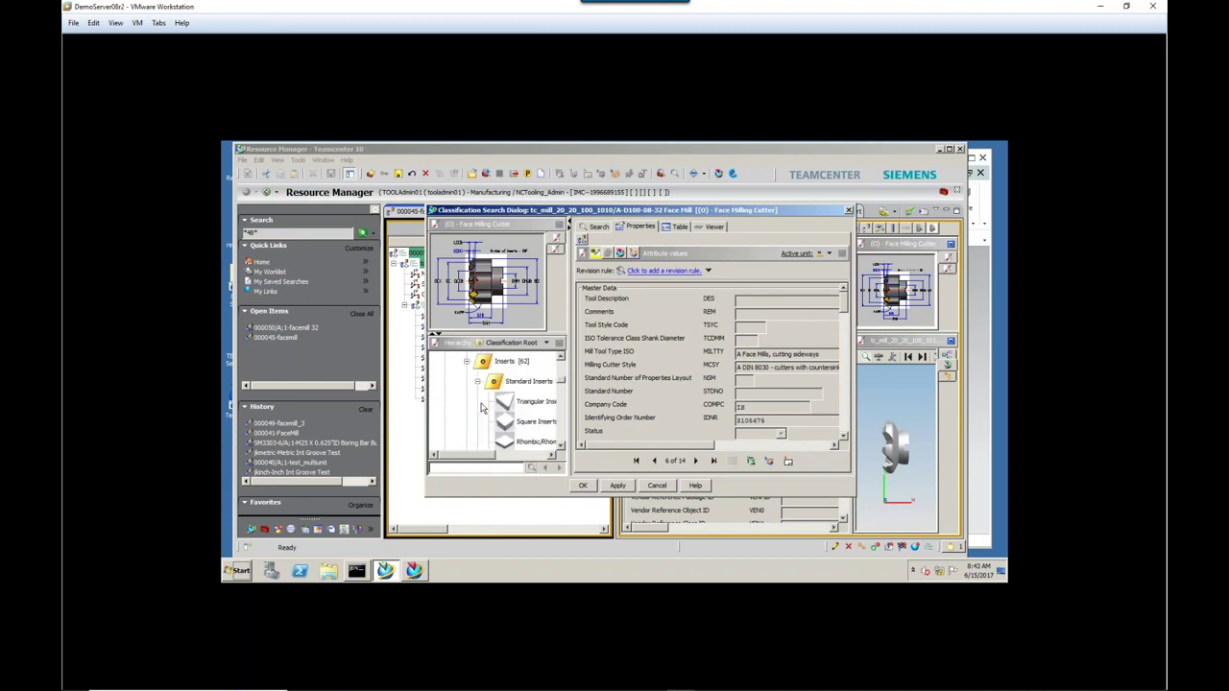
pyautogui.click(530, 423)
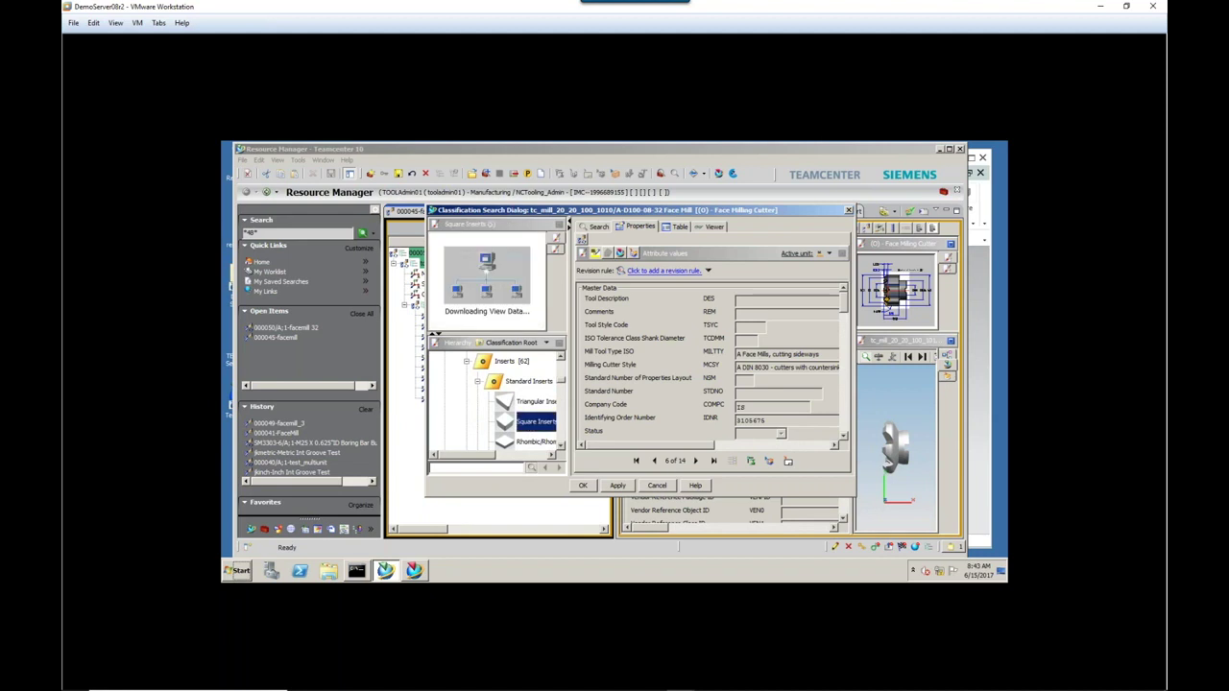
pyautogui.rightClick(533, 422)
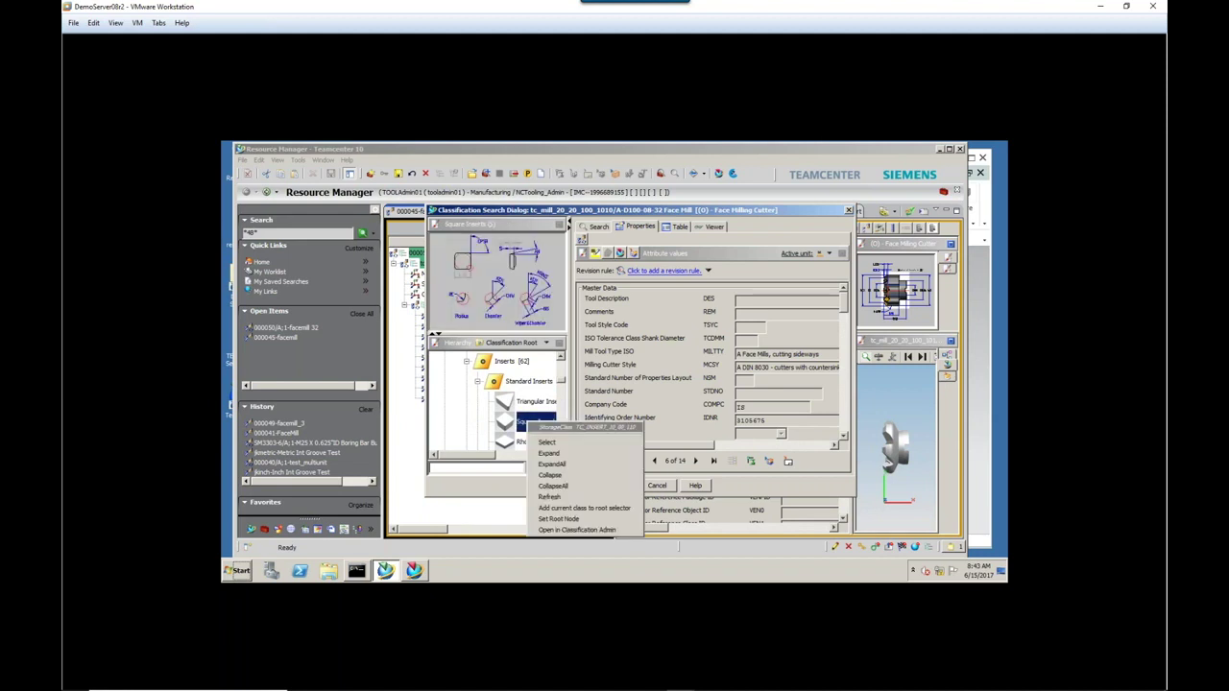
pyautogui.click(607, 442)
# - Search the square inserts, list them as a table, and add tc_insert_10_00_110_1012/A to the face mill at coordinate system CSW1_1.1
pyautogui.click(655, 461)
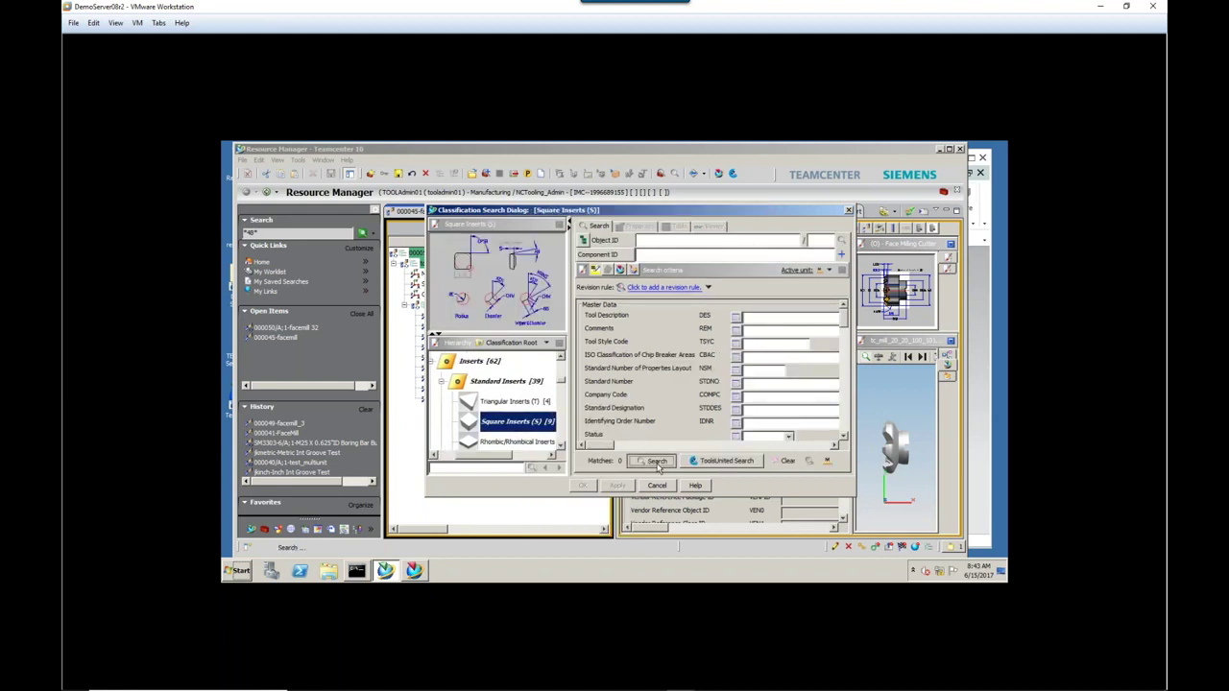
pyautogui.click(677, 226)
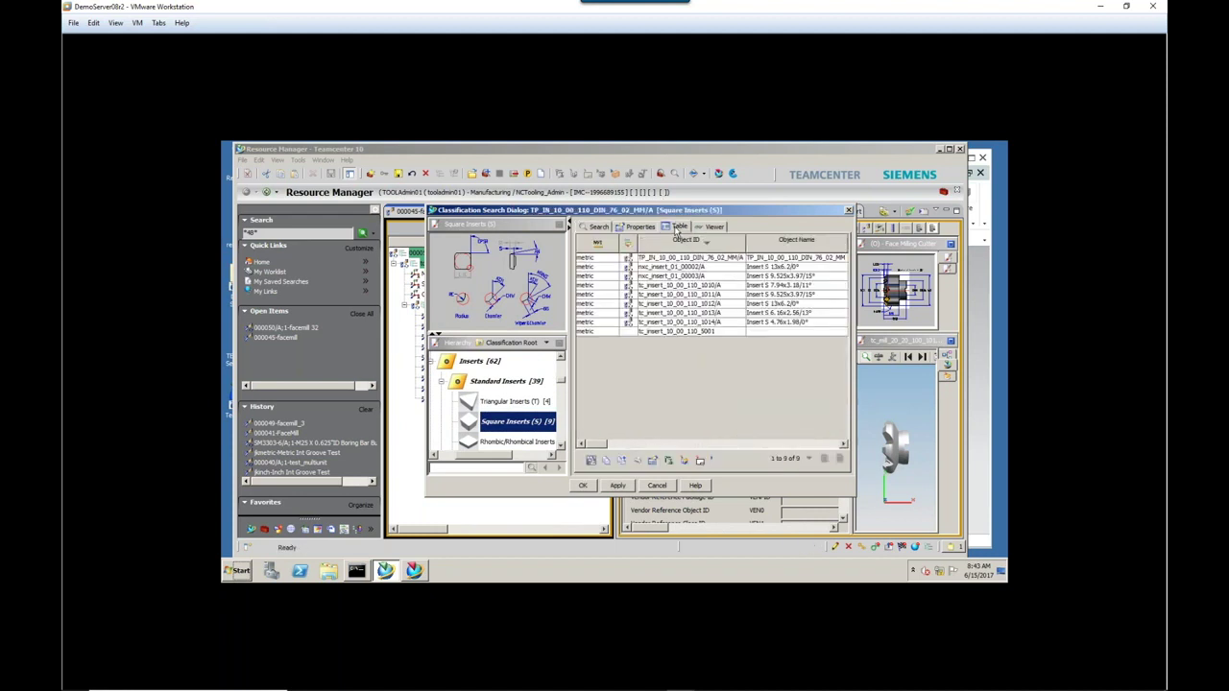
pyautogui.click(715, 304)
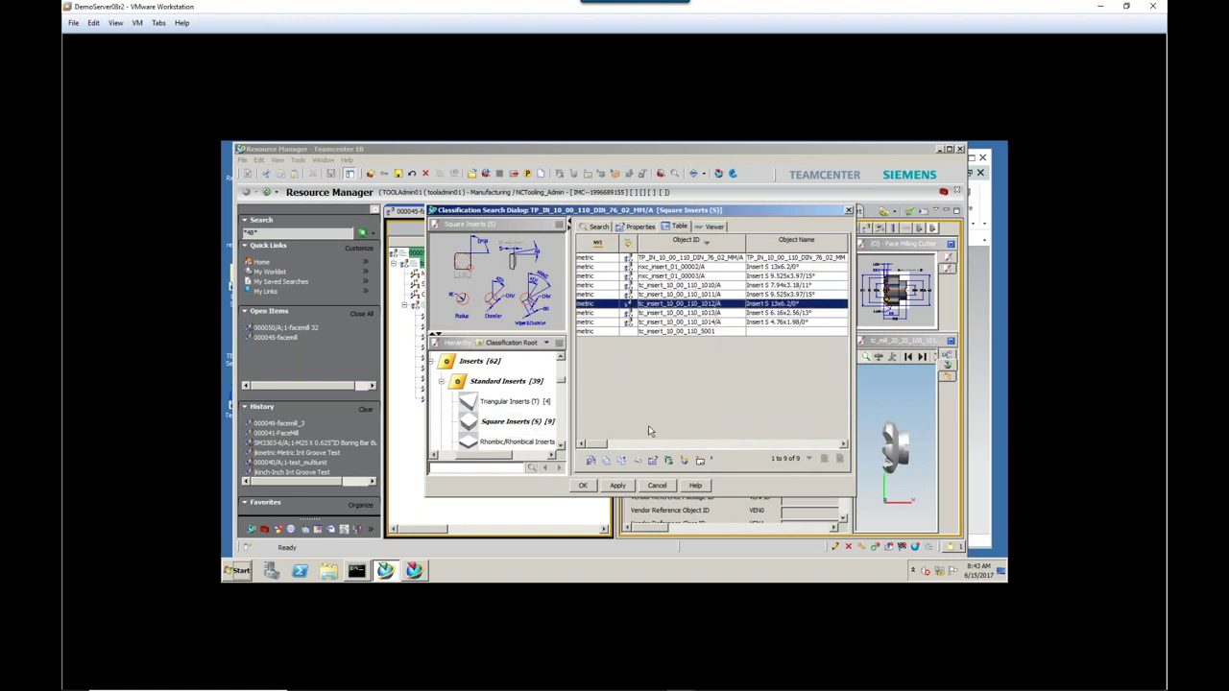
pyautogui.click(582, 487)
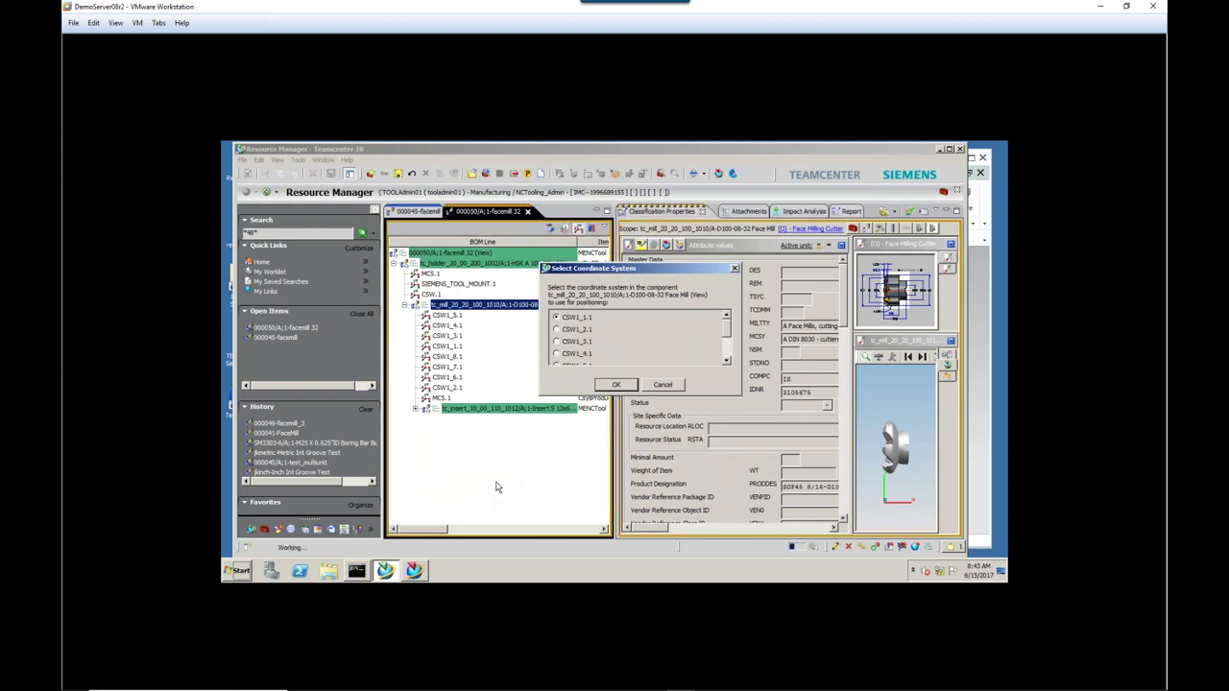
pyautogui.click(615, 385)
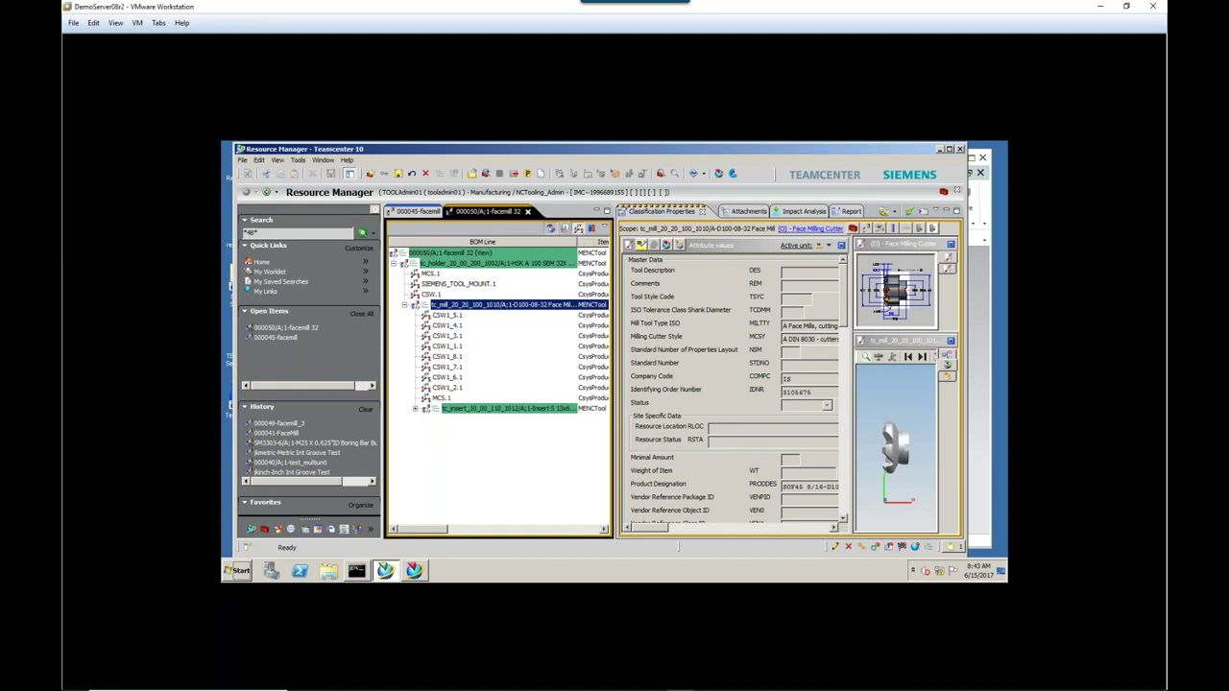
# - Display the complete facemill 32 assembly in the 3D graphics view and inspect the cutter's front face from an angle
pyautogui.click(591, 227)
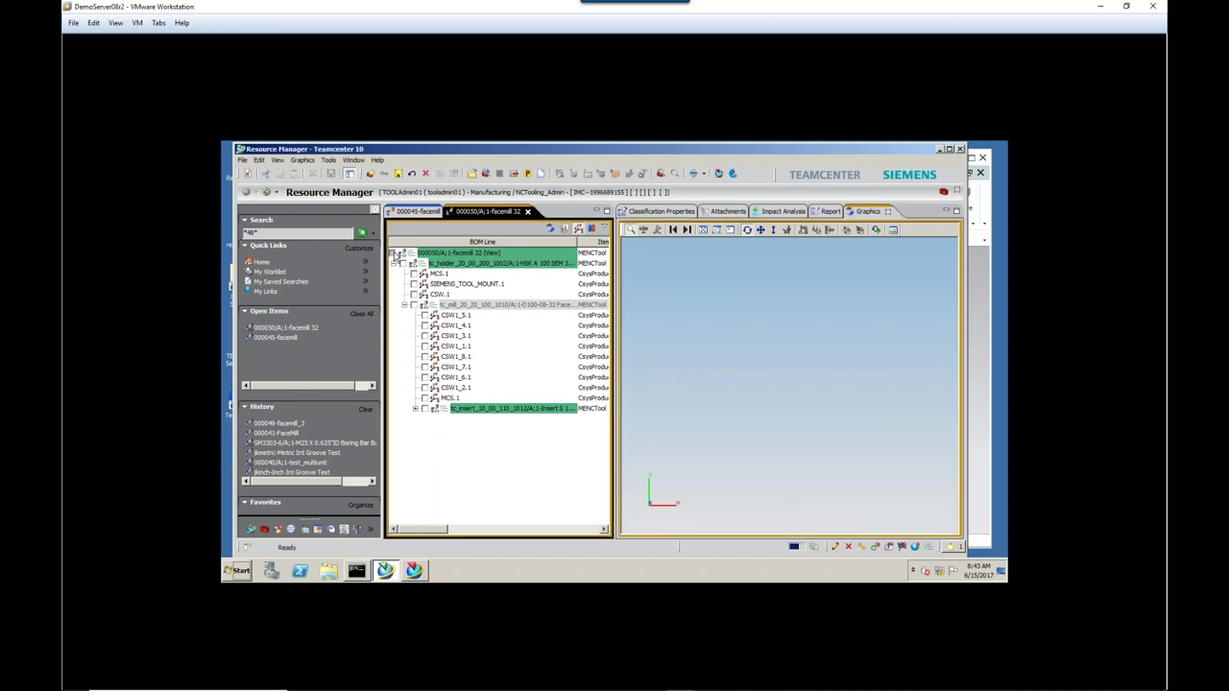
pyautogui.click(395, 254)
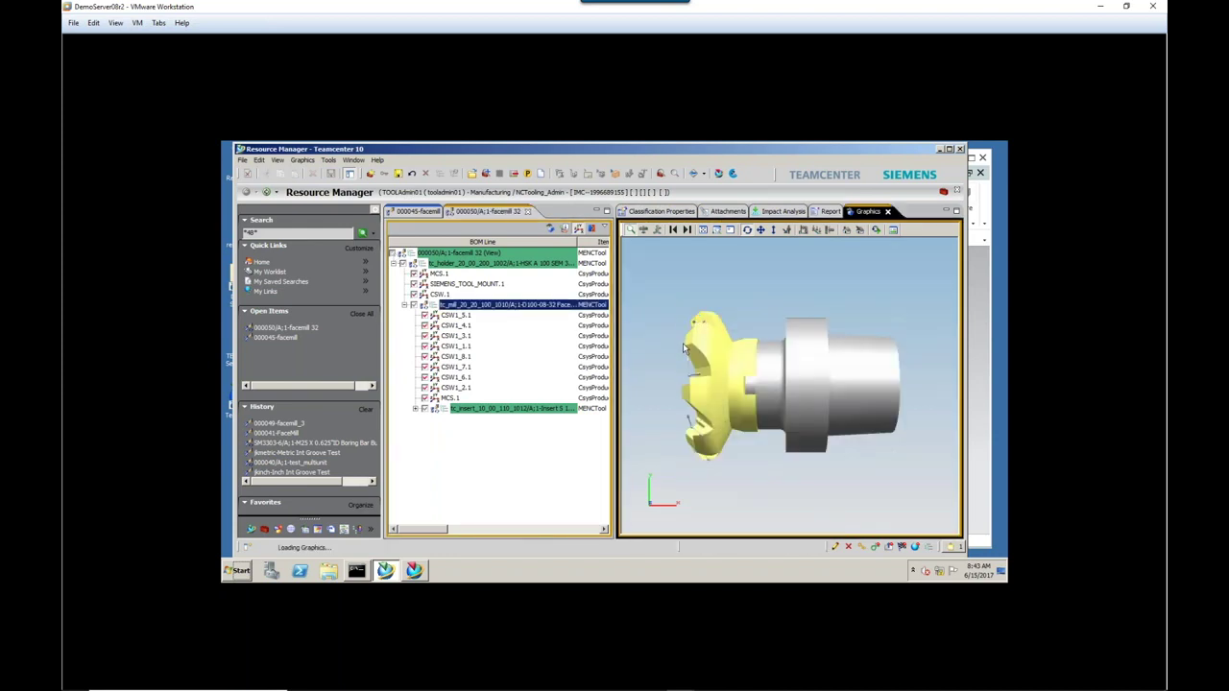
pyautogui.moveTo(684, 348); pyautogui.dragTo(745, 365)
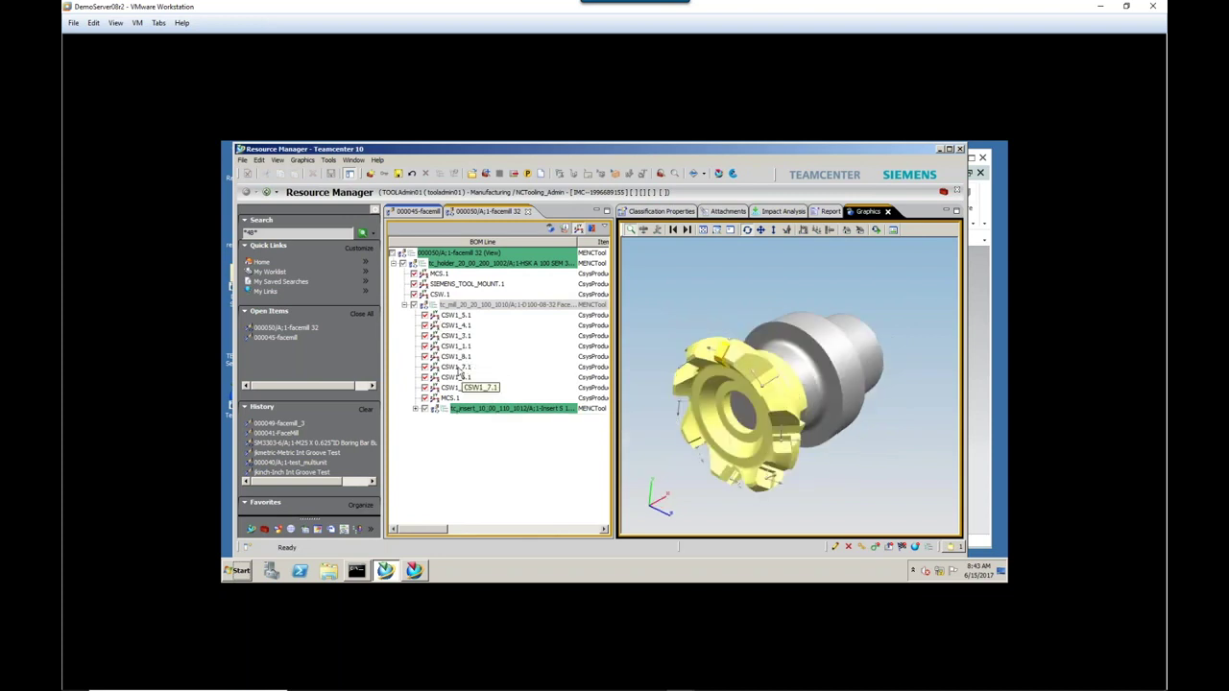
# - Copy the tc_insert_10_00_110_1012/A insert and paste it under the face mill at coordinate system CSW1_2.1
pyautogui.rightClick(480, 415)
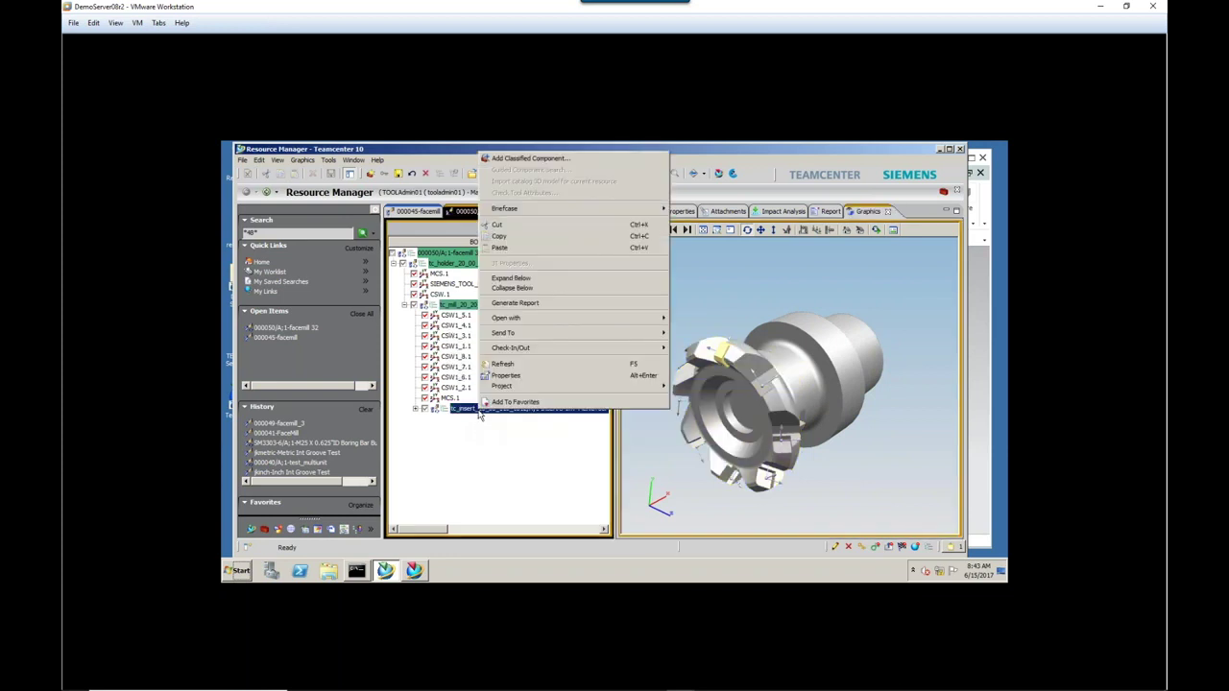
pyautogui.click(498, 237)
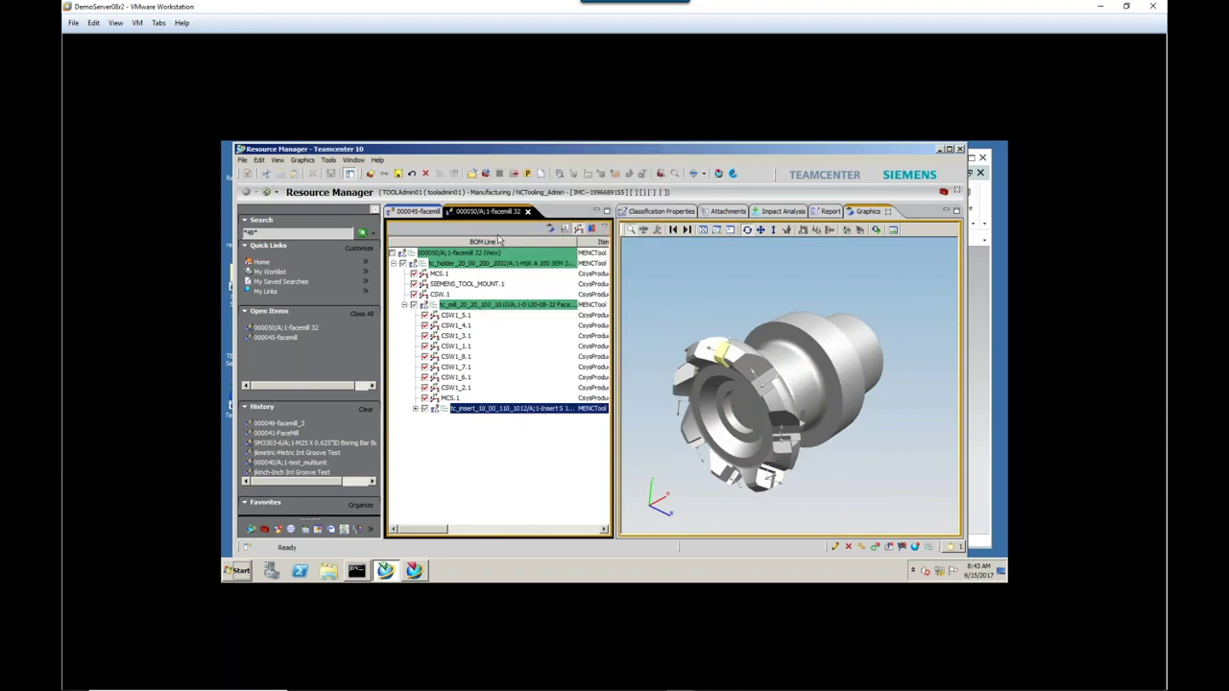
pyautogui.rightClick(467, 306)
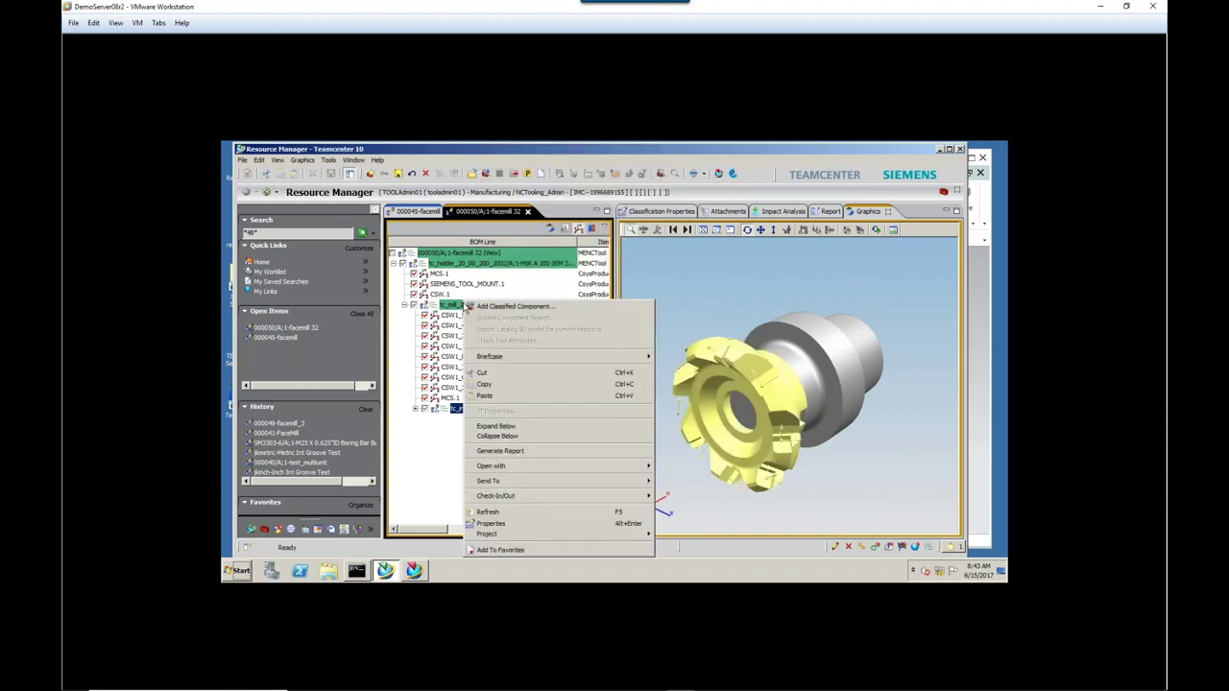
pyautogui.click(497, 394)
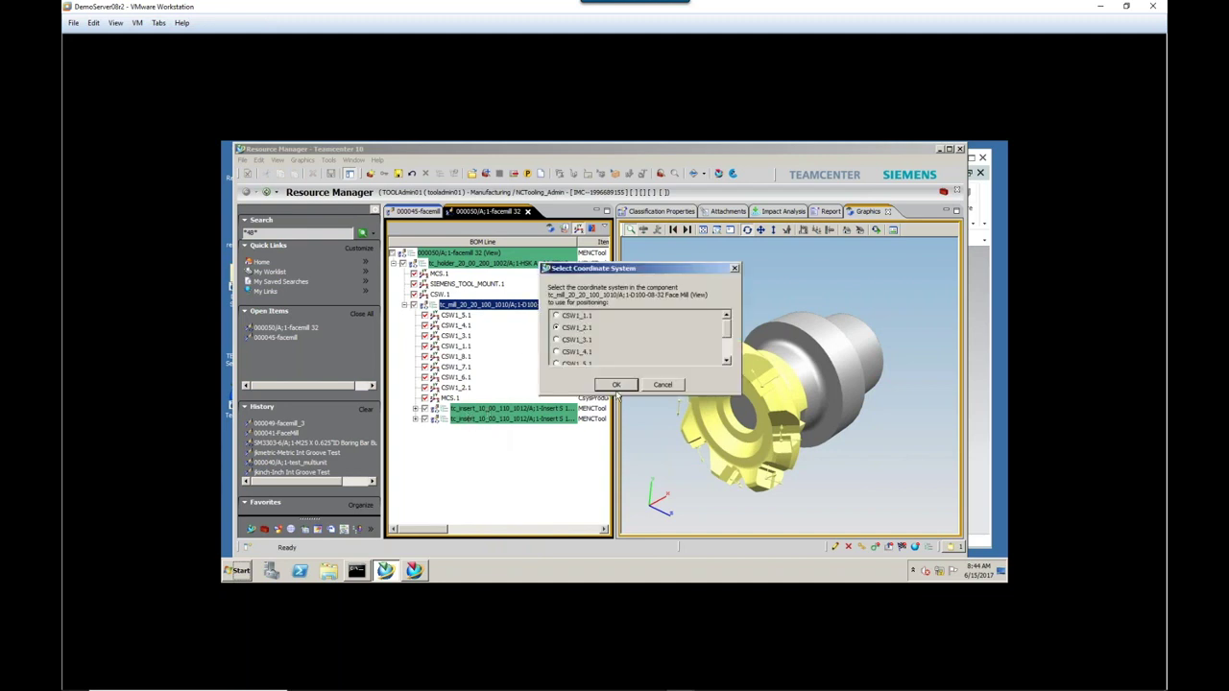
pyautogui.click(616, 384)
# - Paste another copy of the insert under the face mill at coordinate system CSW1_3.1
pyautogui.rightClick(511, 305)
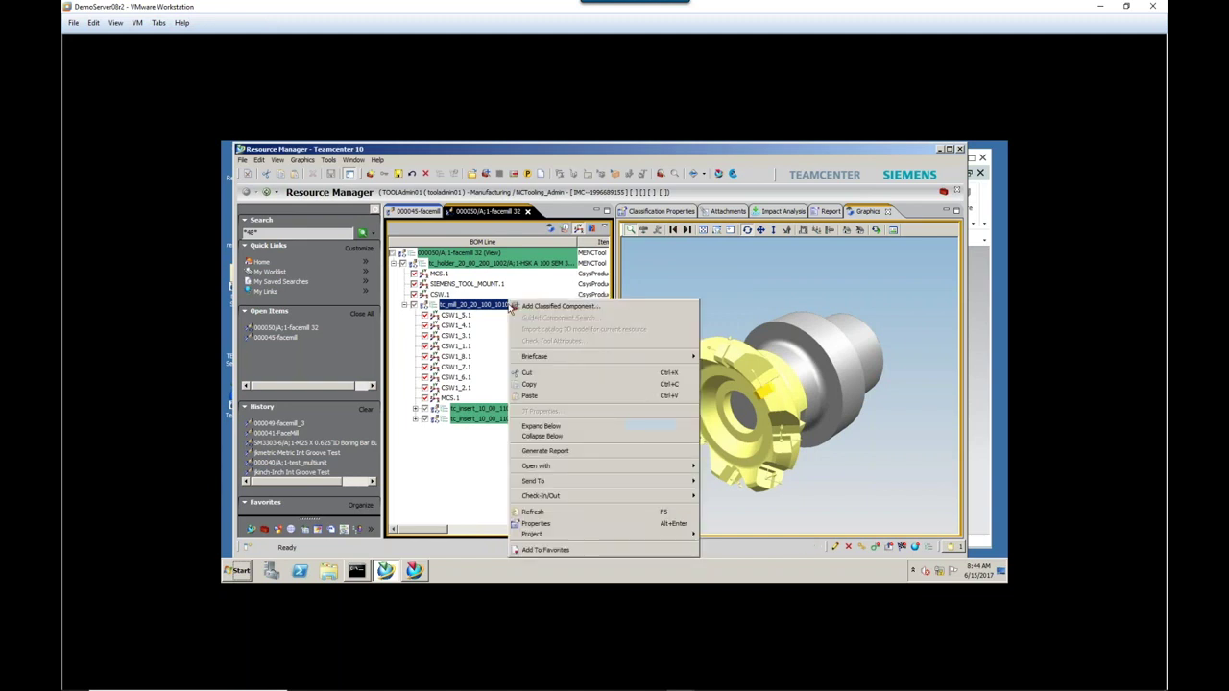
pyautogui.click(567, 396)
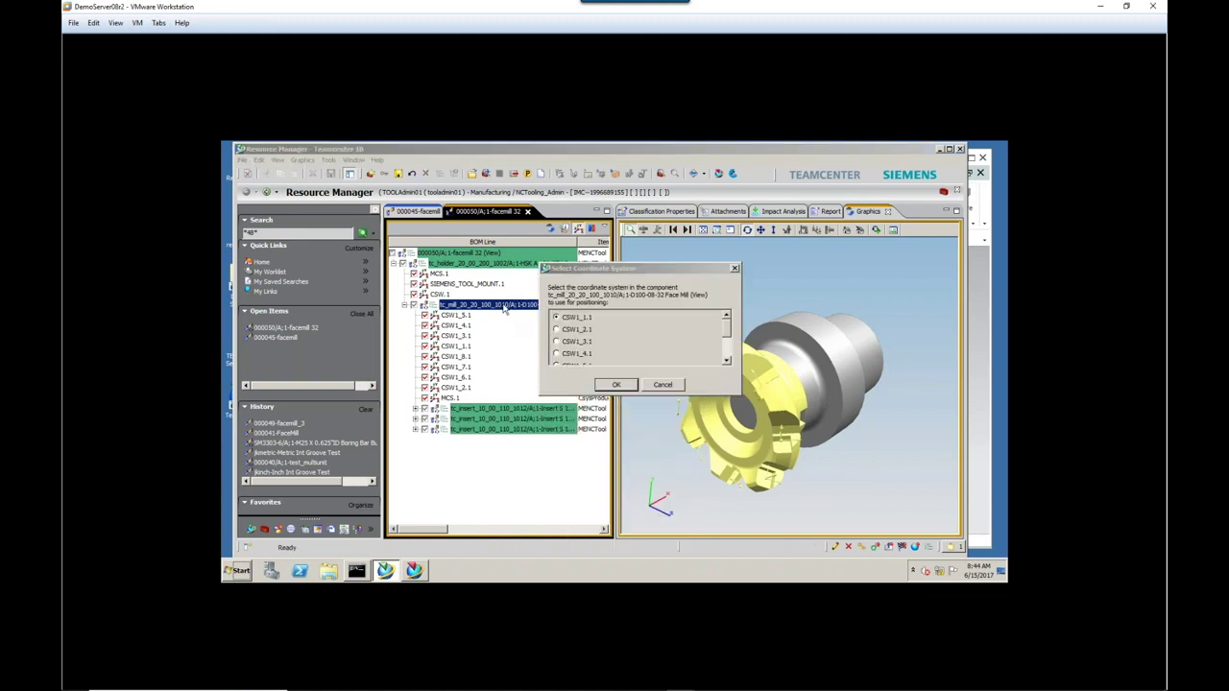
pyautogui.click(556, 341)
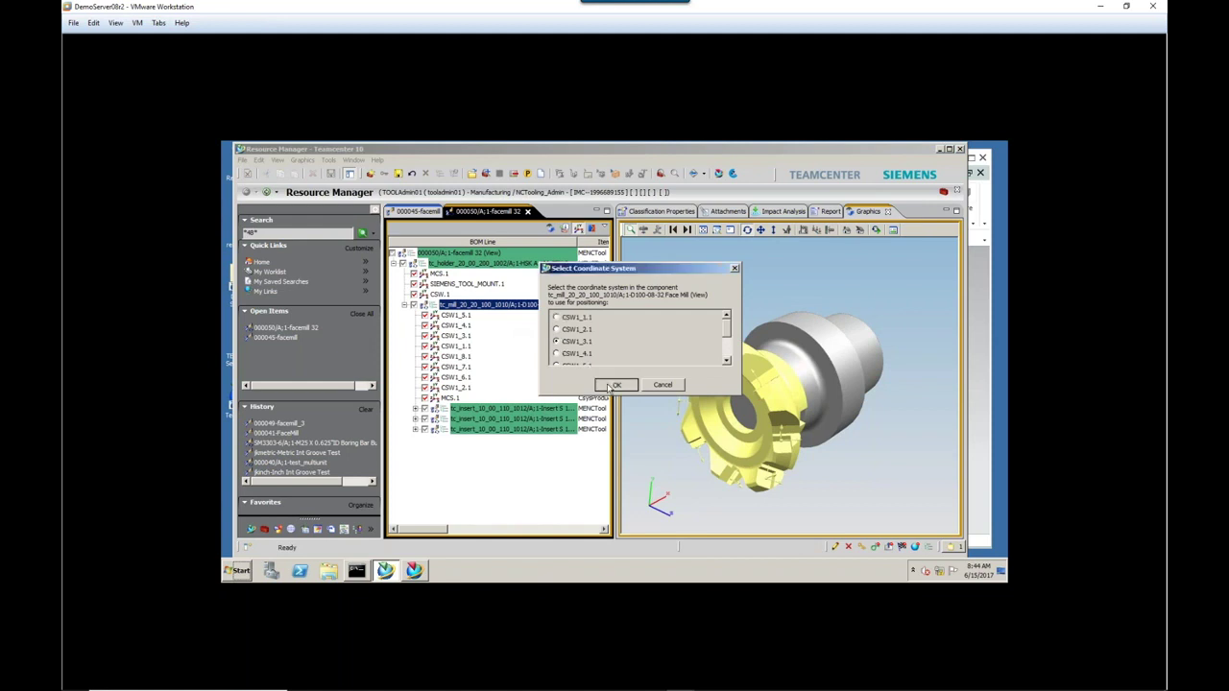
pyautogui.click(616, 384)
# - Paste a further copy of the insert under the face mill, positioned at coordinate system CSW1_4.1
pyautogui.rightClick(525, 305)
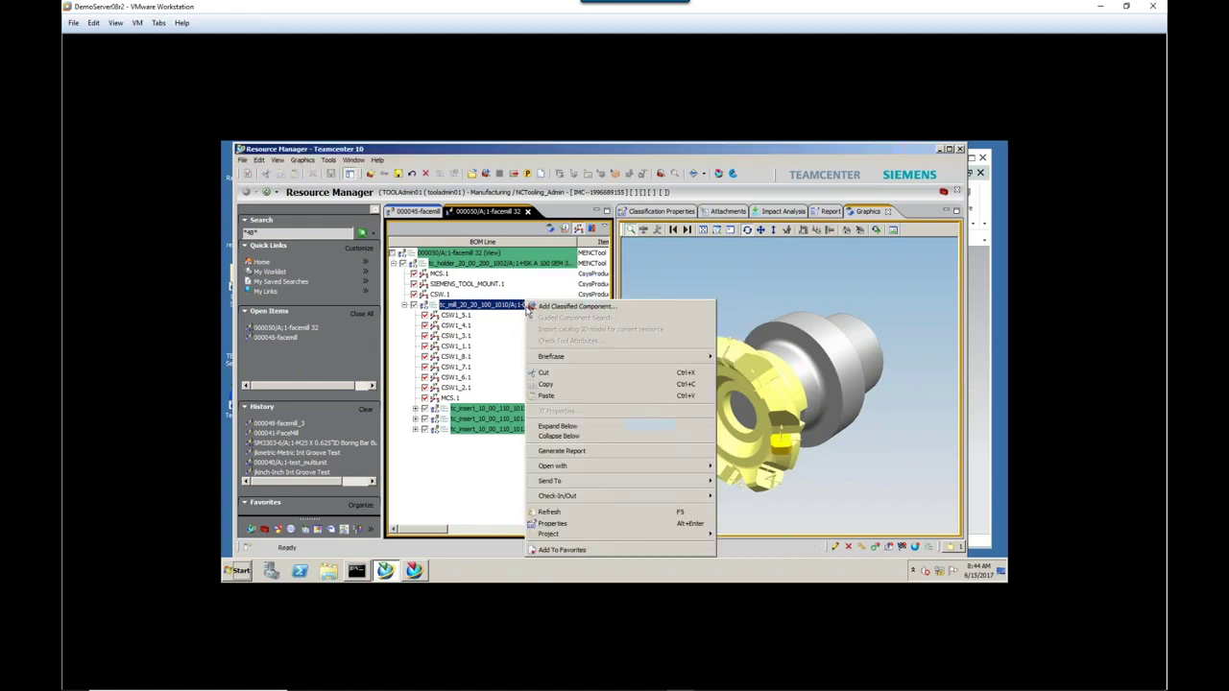
pyautogui.click(560, 396)
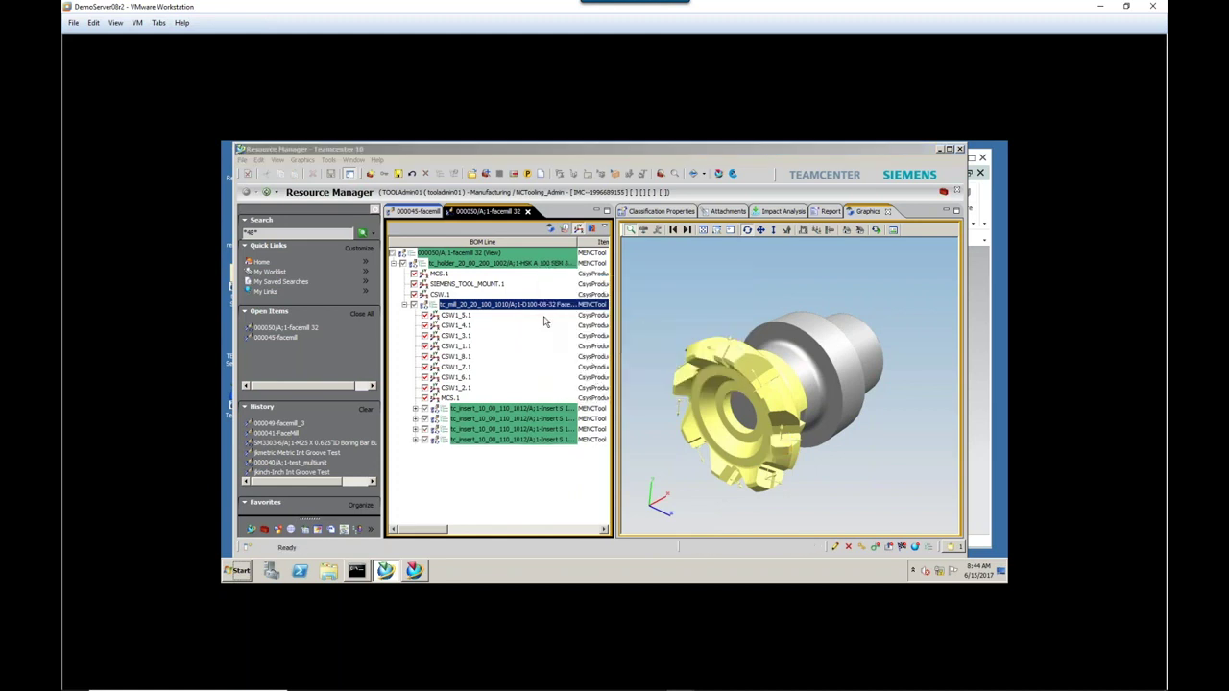
pyautogui.click(555, 354)
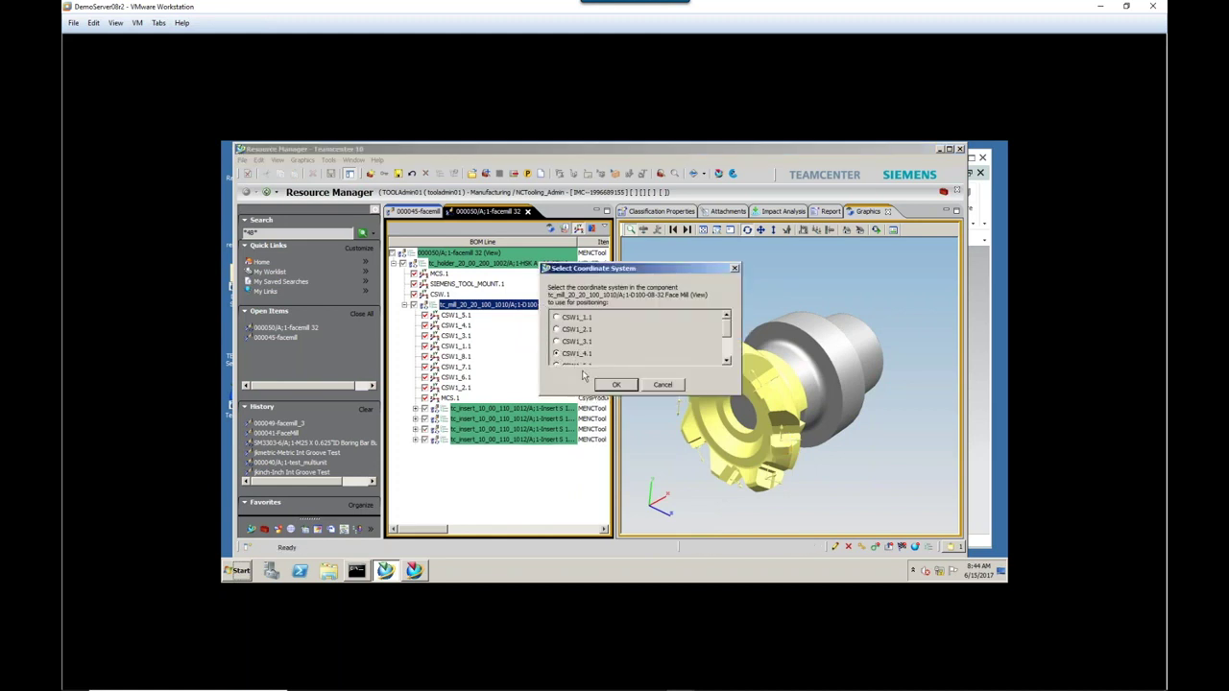
pyautogui.click(615, 384)
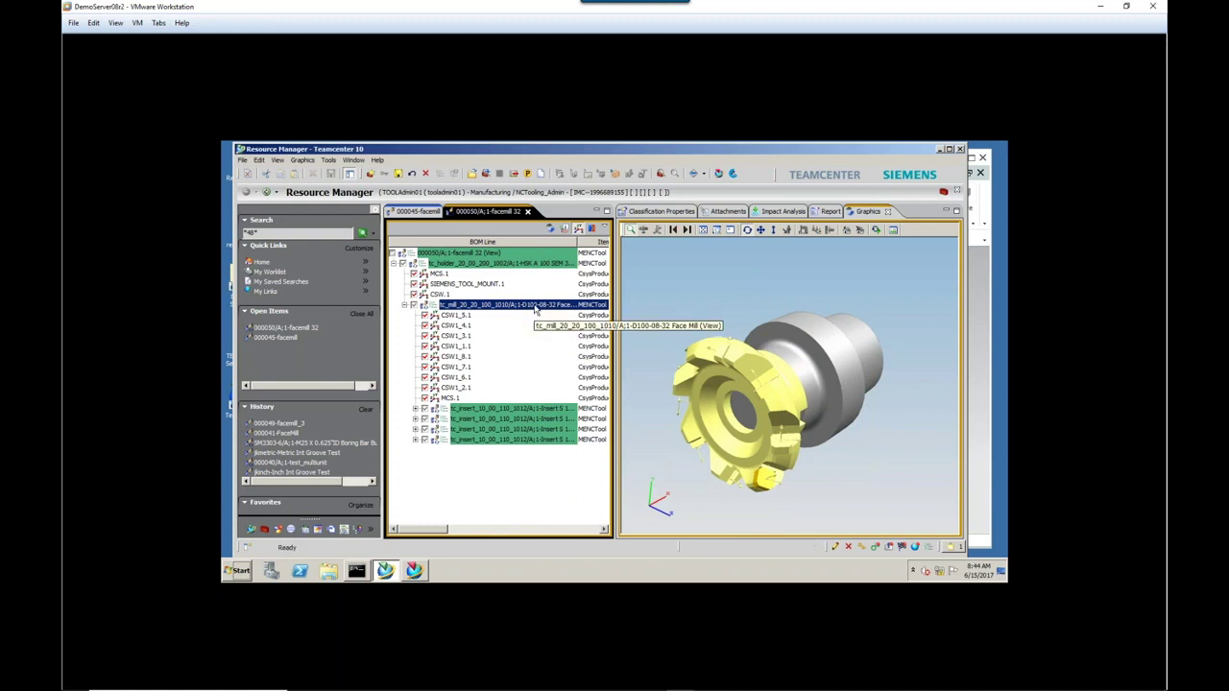
# - Paste another copy of the insert under the tc_mill_20_20_100_1010/A face mill at coordinate system CSW1_5.1
pyautogui.rightClick(535, 304)
pyautogui.click(564, 396)
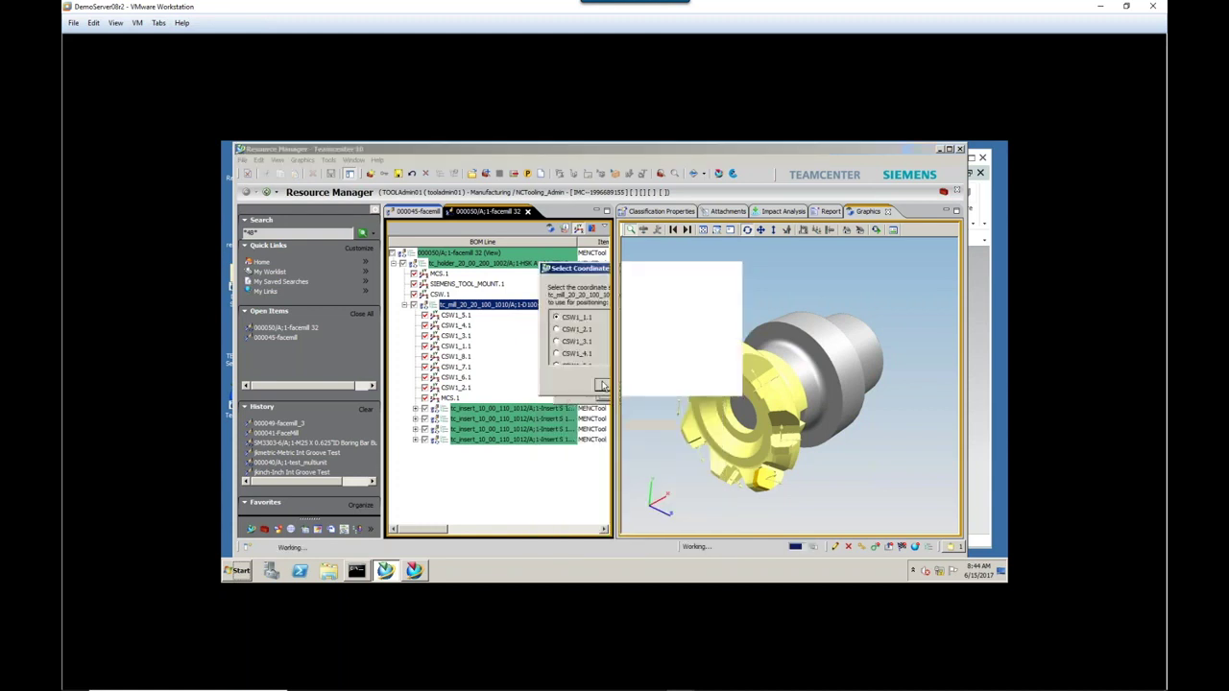
pyautogui.click(672, 396)
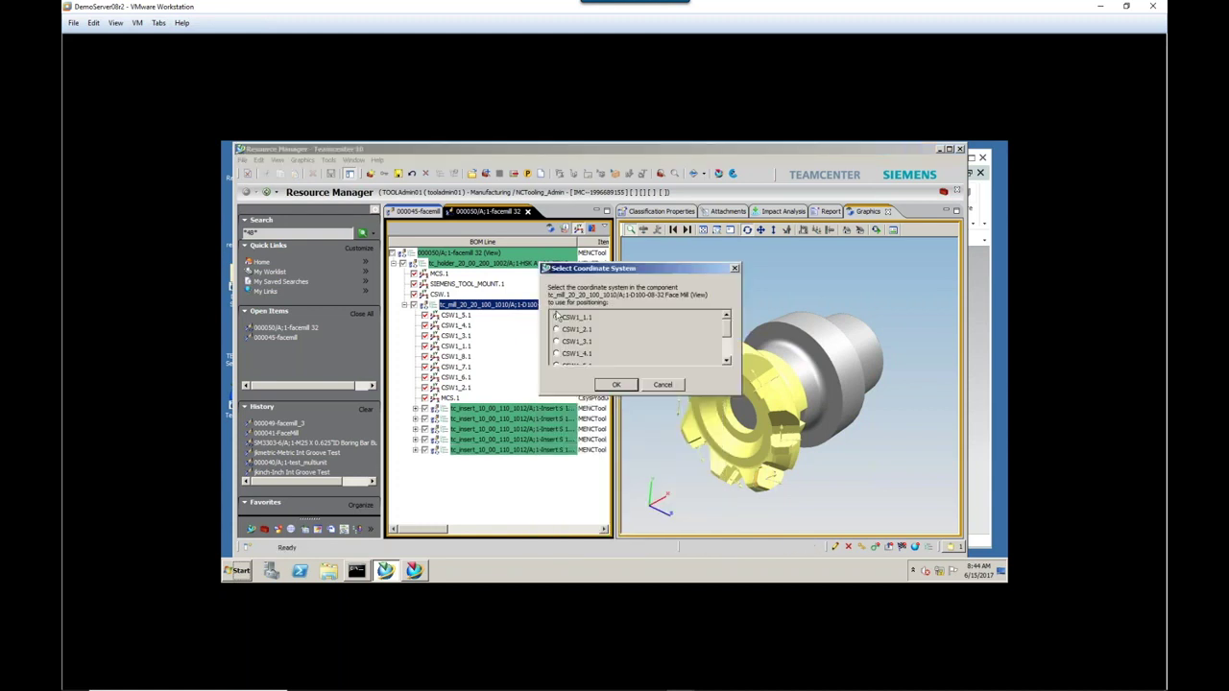
pyautogui.scroll(-1, 726, 331)
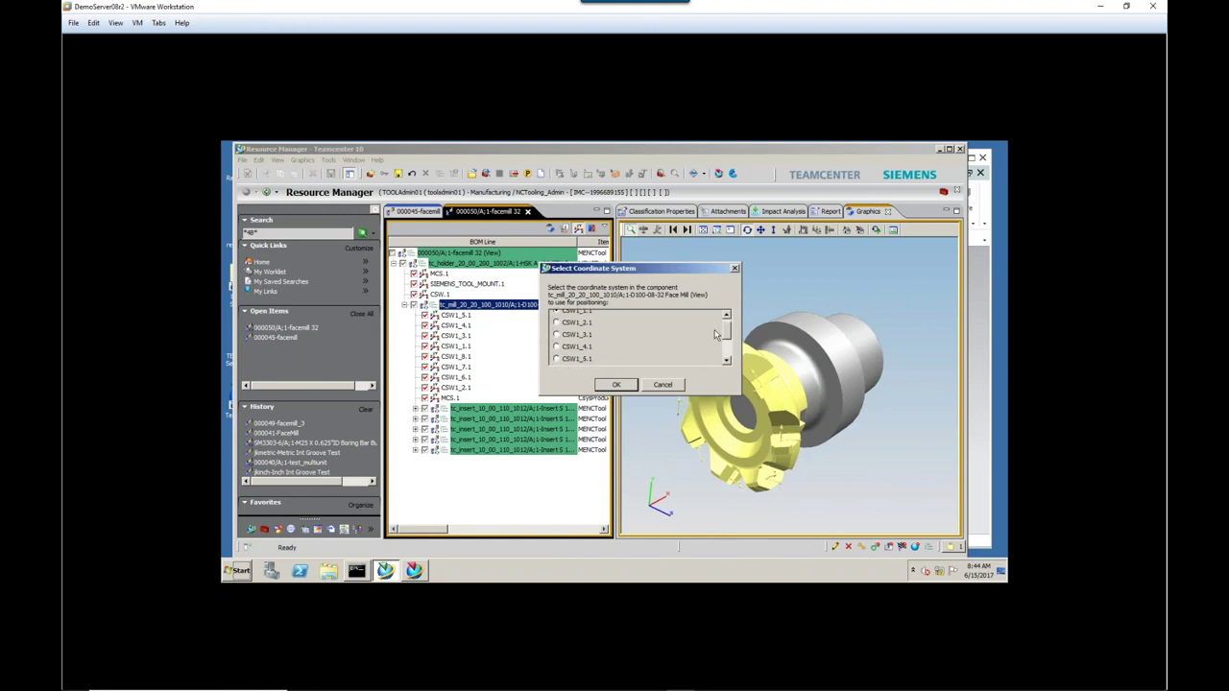
pyautogui.click(554, 359)
pyautogui.click(615, 385)
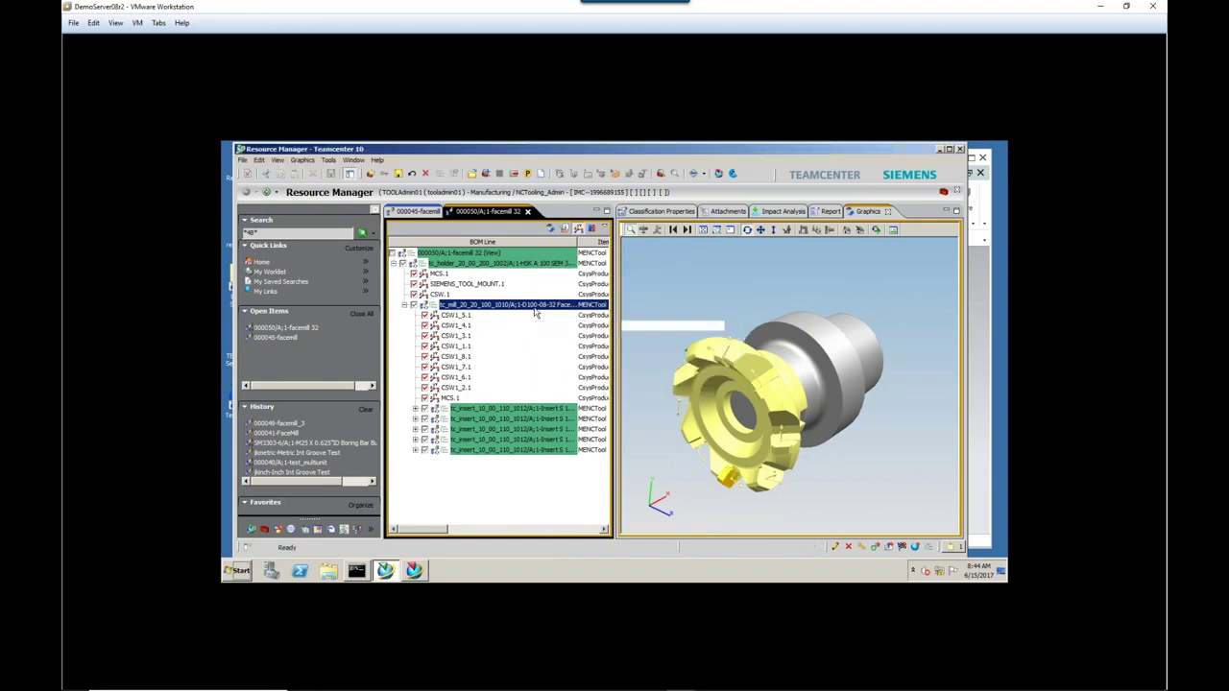
# - Paste one more copy of the insert under the face mill, positioned at coordinate system CSW1_6.1
pyautogui.rightClick(535, 305)
pyautogui.click(567, 394)
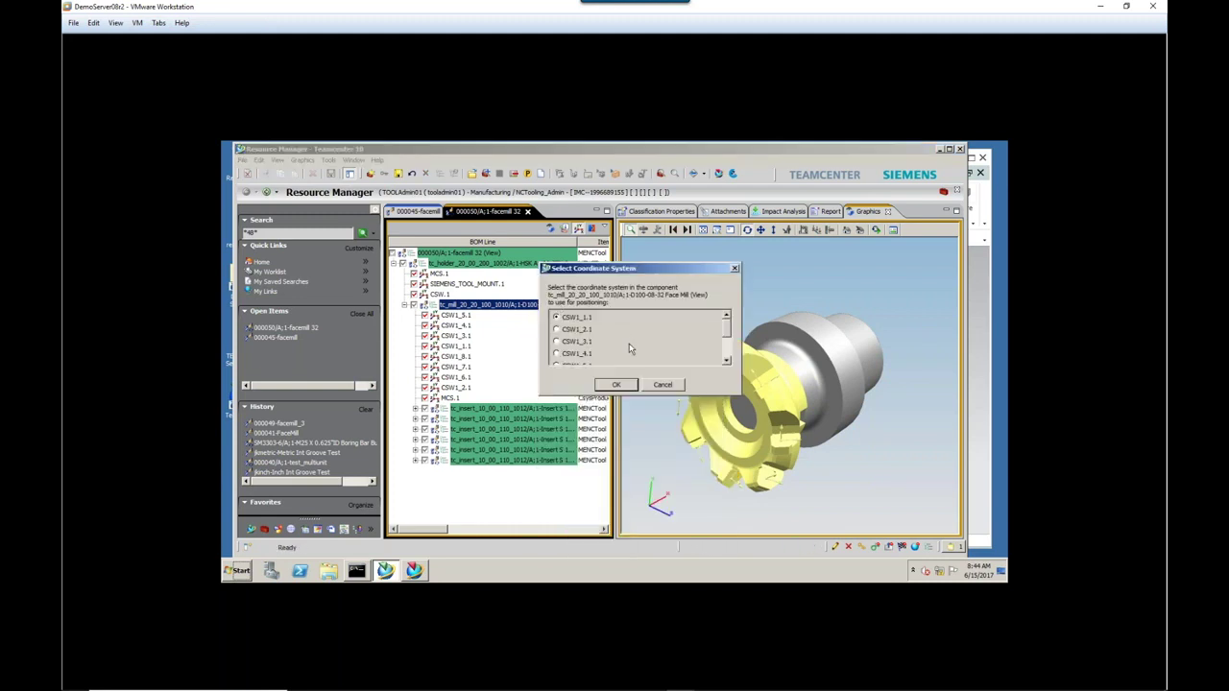
pyautogui.moveTo(728, 328); pyautogui.dragTo(728, 337)
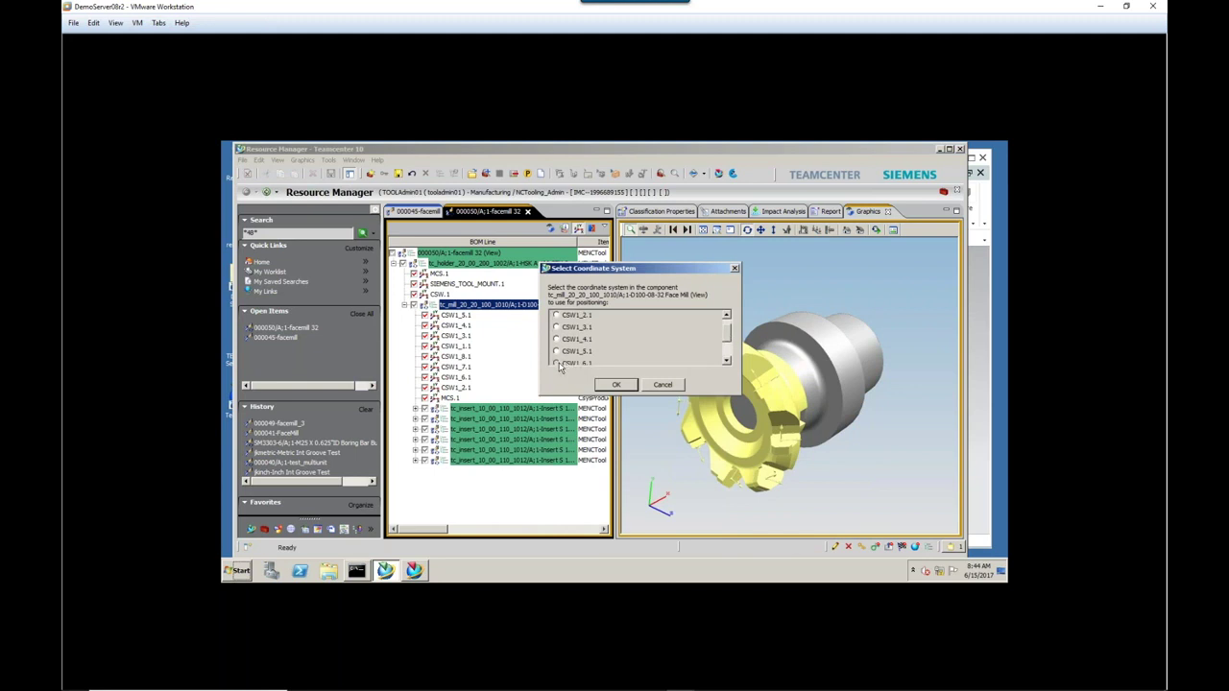
pyautogui.click(557, 364)
pyautogui.click(612, 385)
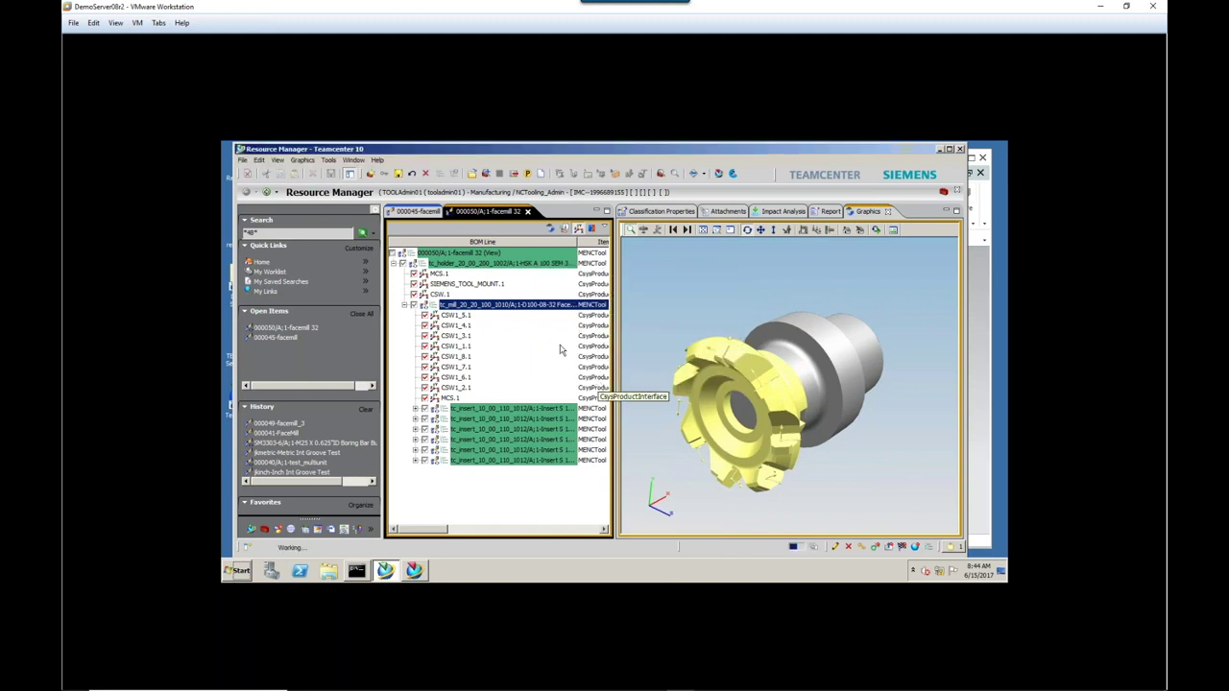
# - Add a further insert copy to the face mill, using coordinate system CSW1_7.1 for its positioning
pyautogui.rightClick(526, 305)
pyautogui.click(546, 396)
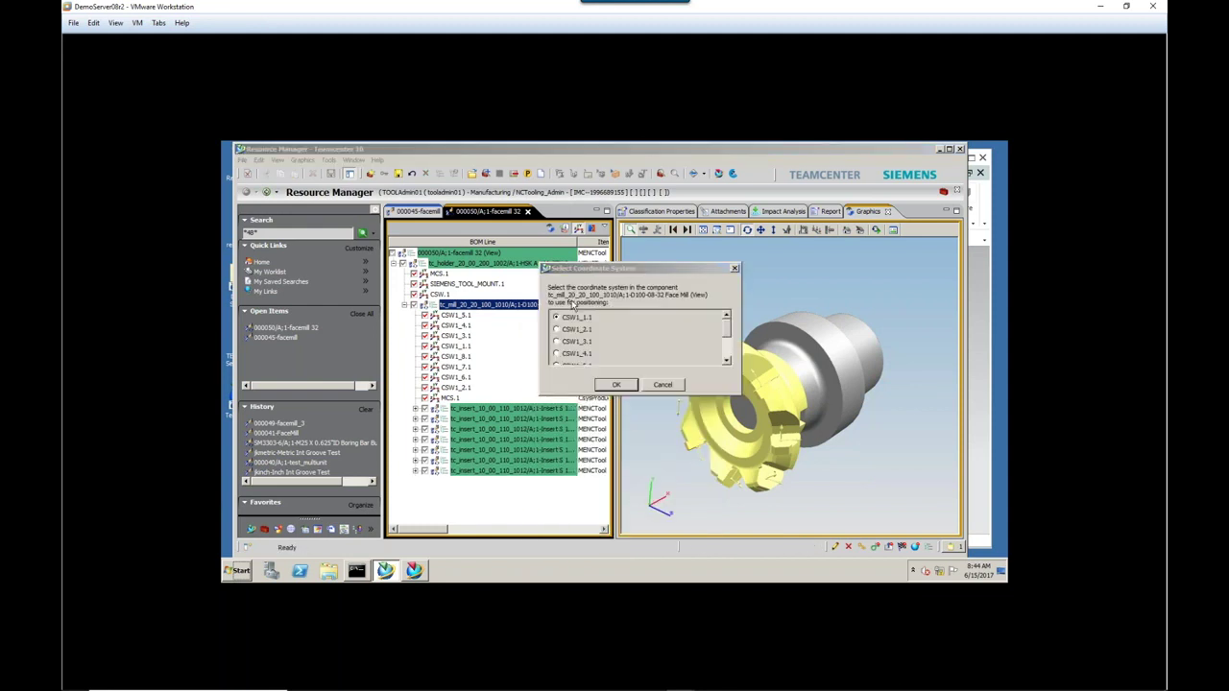
pyautogui.scroll(-3, 728, 331)
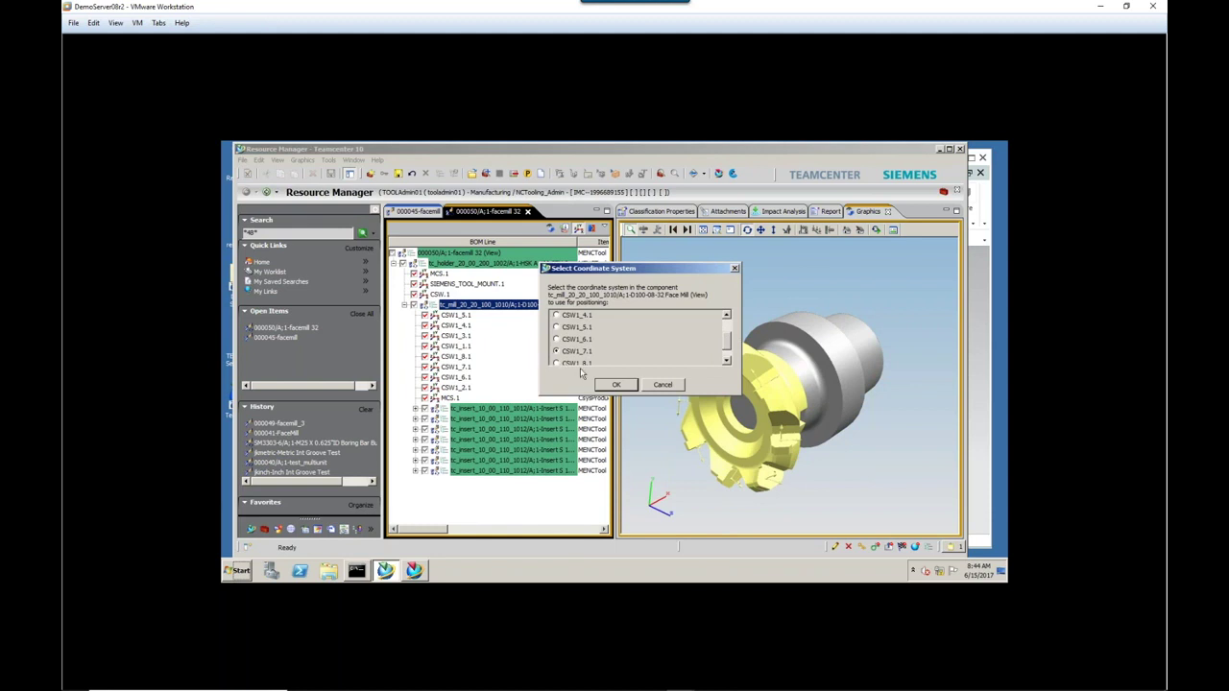
pyautogui.click(613, 384)
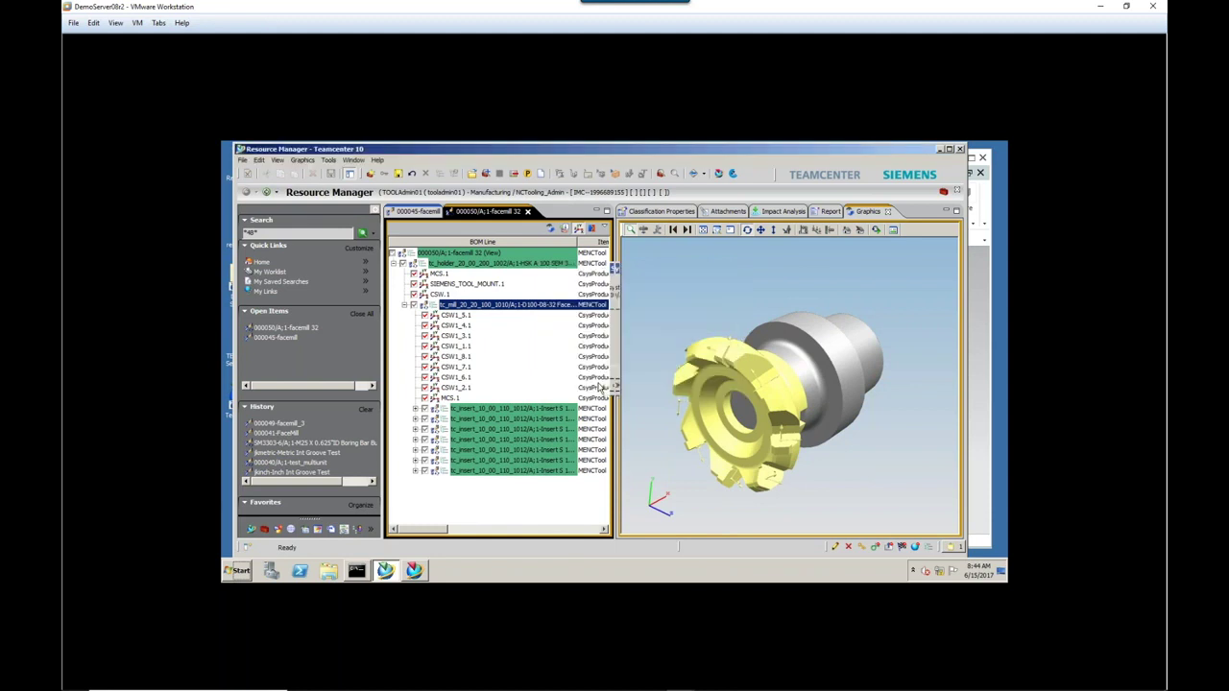
# - Paste the last insert copy under the face mill at coordinate system CSW1_8.1
pyautogui.rightClick(506, 306)
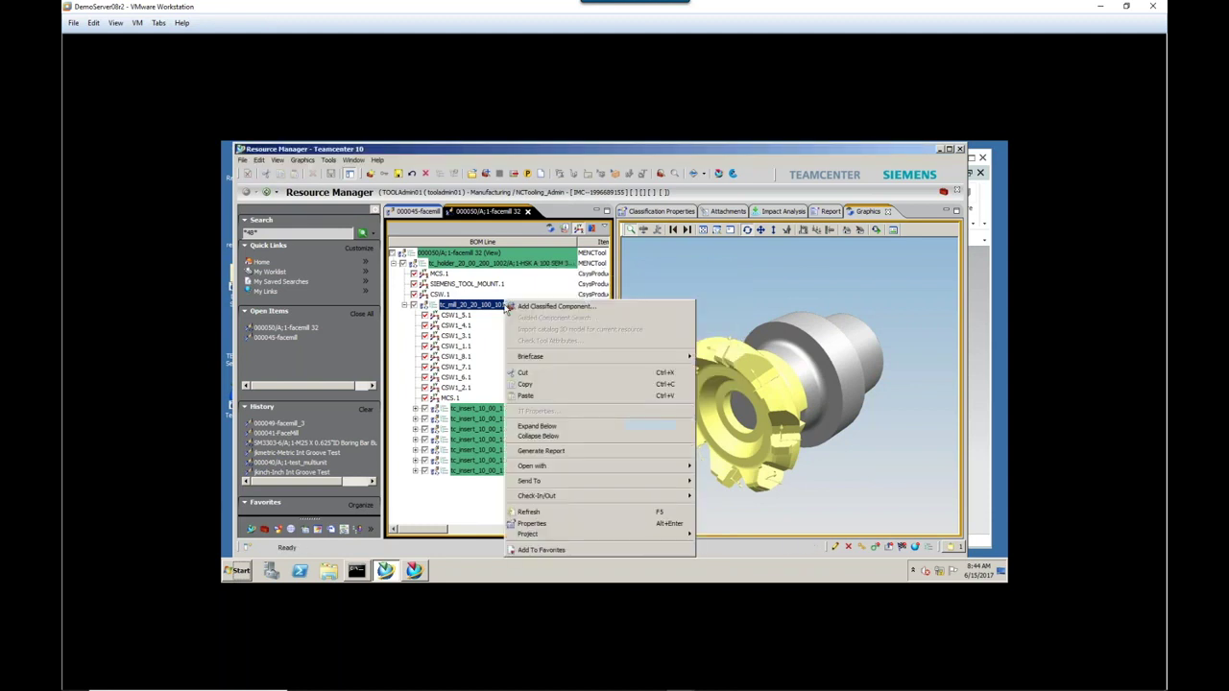
pyautogui.click(534, 396)
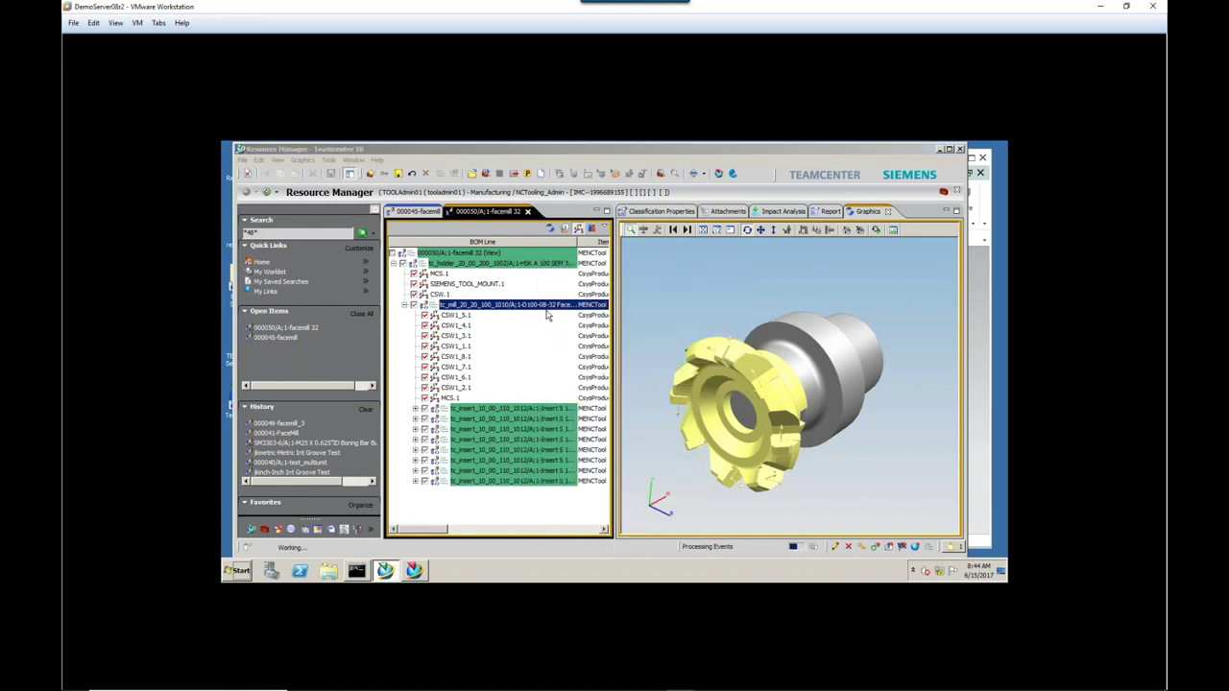
pyautogui.moveTo(727, 327); pyautogui.dragTo(725, 343)
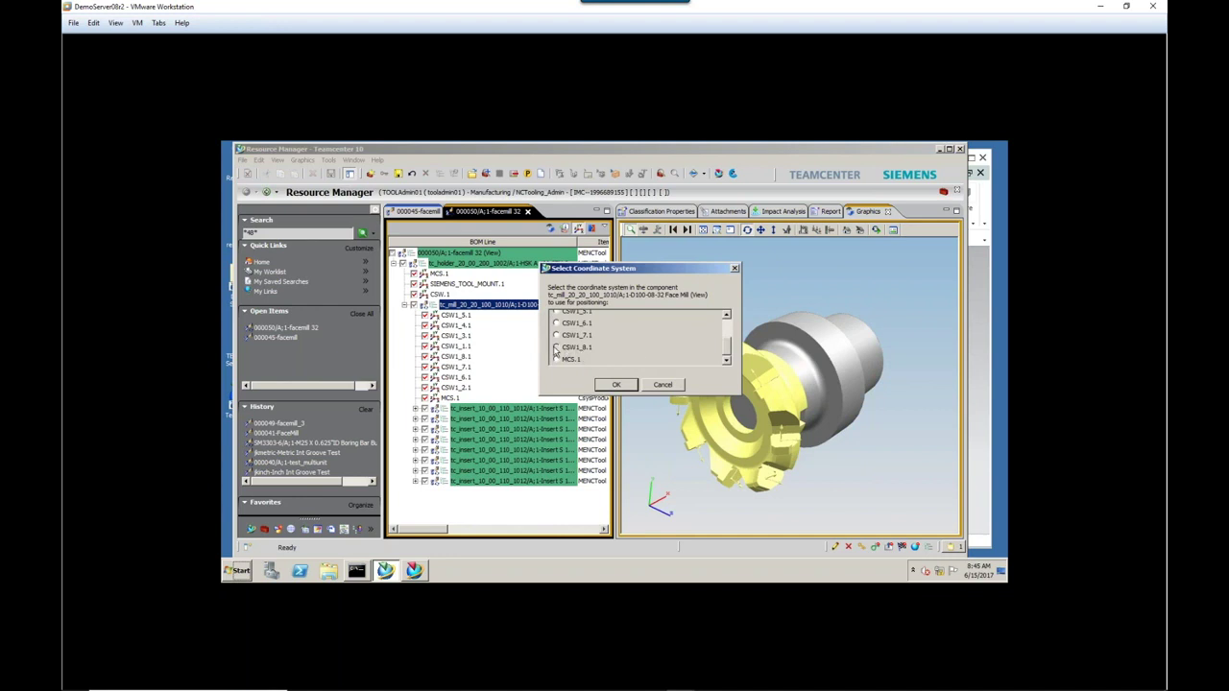
pyautogui.click(611, 384)
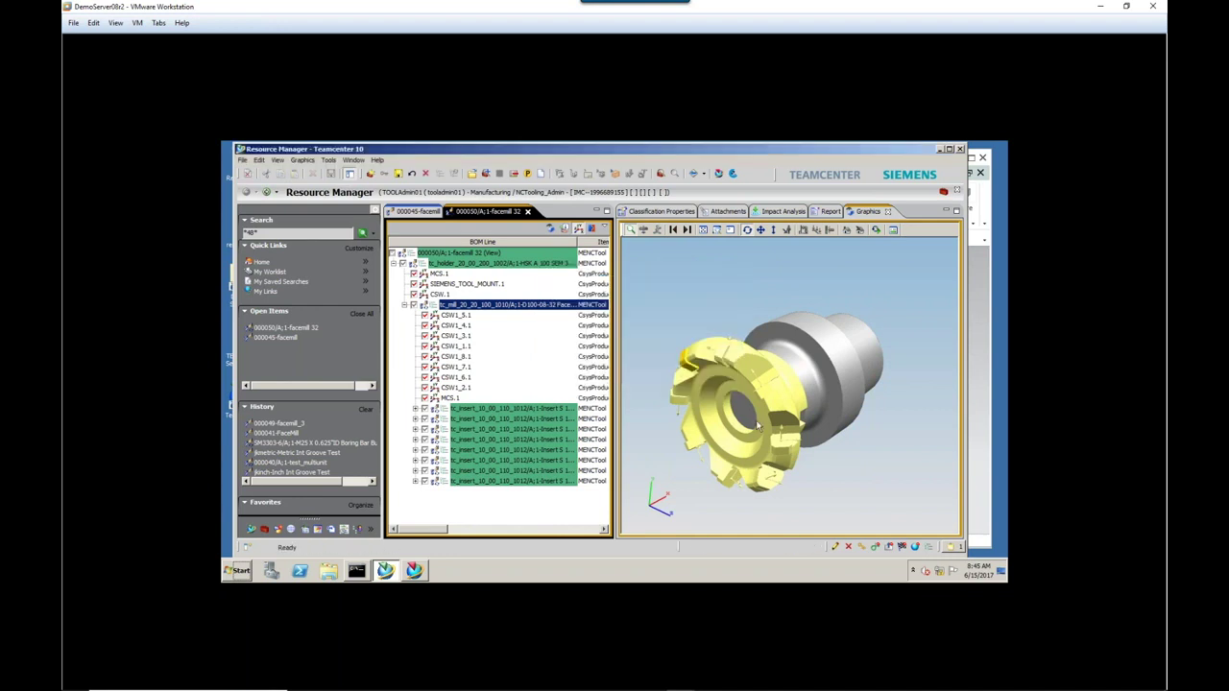
# - Rotate the assembled face mill to inspect its inserts from the side, and close the 3D graphics view
pyautogui.click(681, 326)
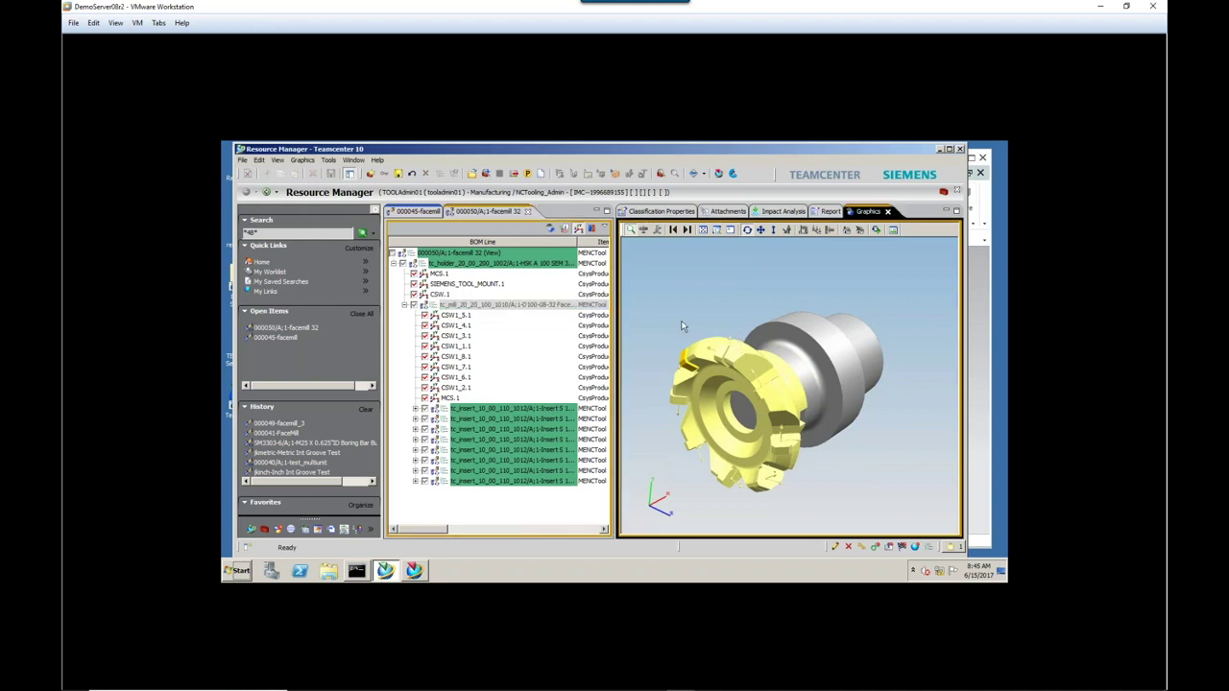
pyautogui.moveTo(681, 327); pyautogui.dragTo(701, 343, button='middle')
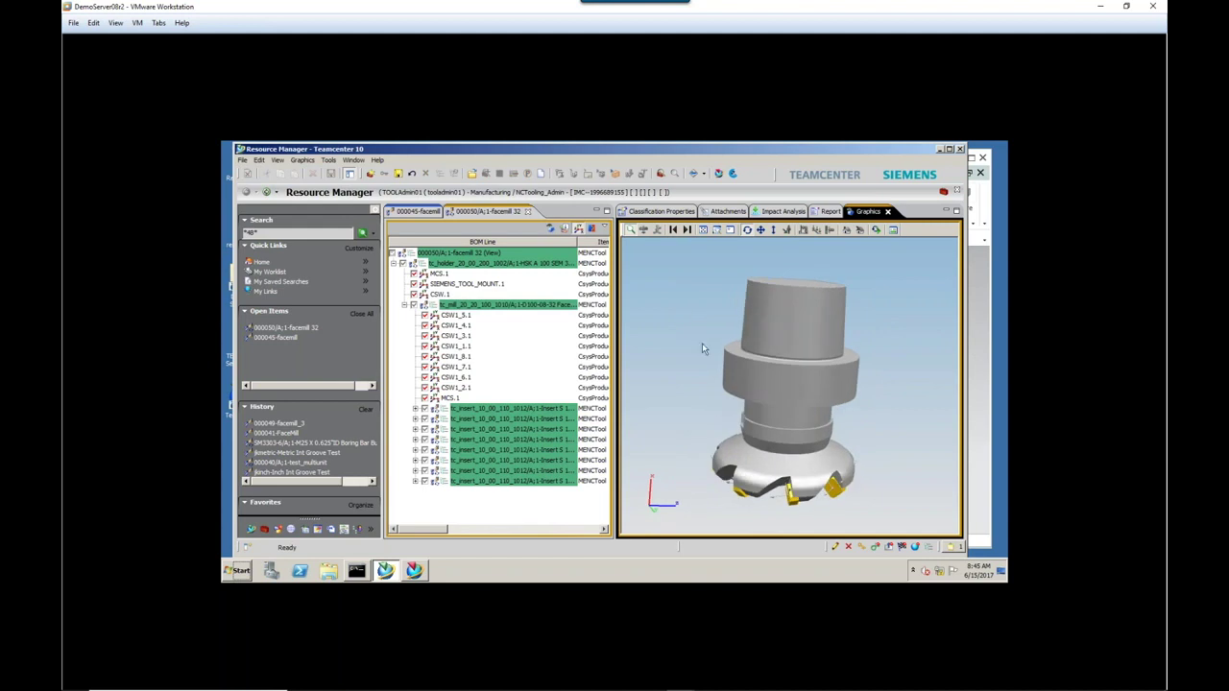
pyautogui.click(888, 212)
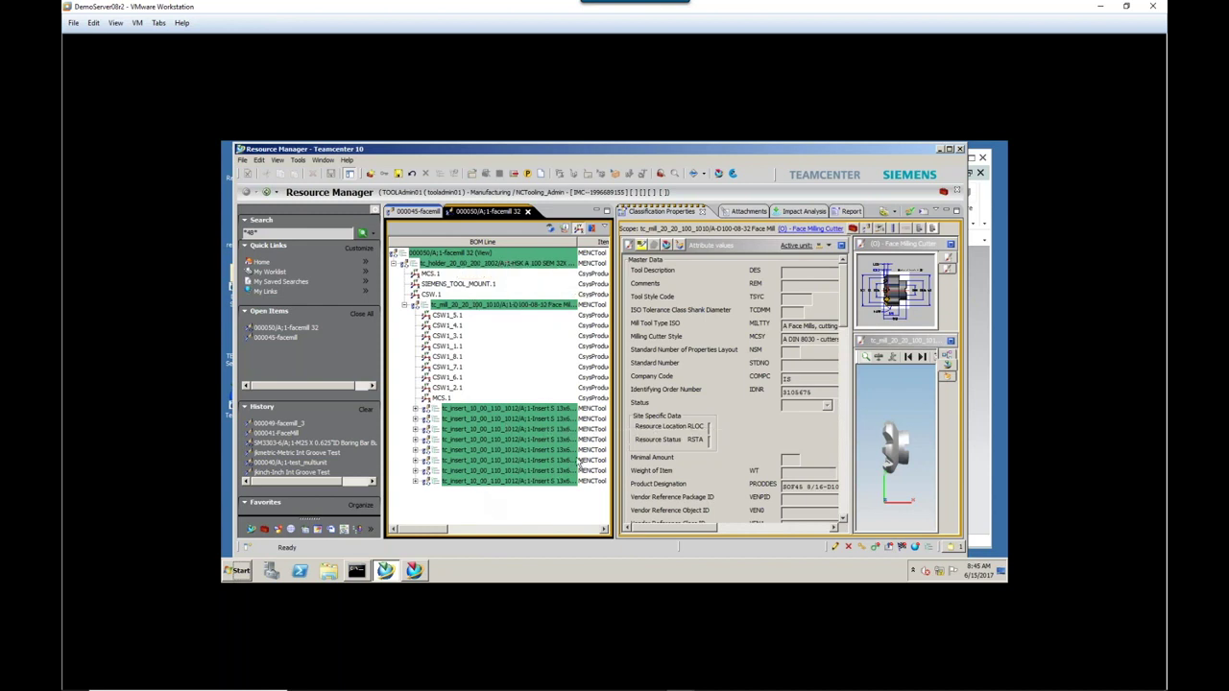
# - Mark the first insert under the face mill as the propagation start point (P) and show the facemill 32 assembly's classification attributes
pyautogui.click(499, 410)
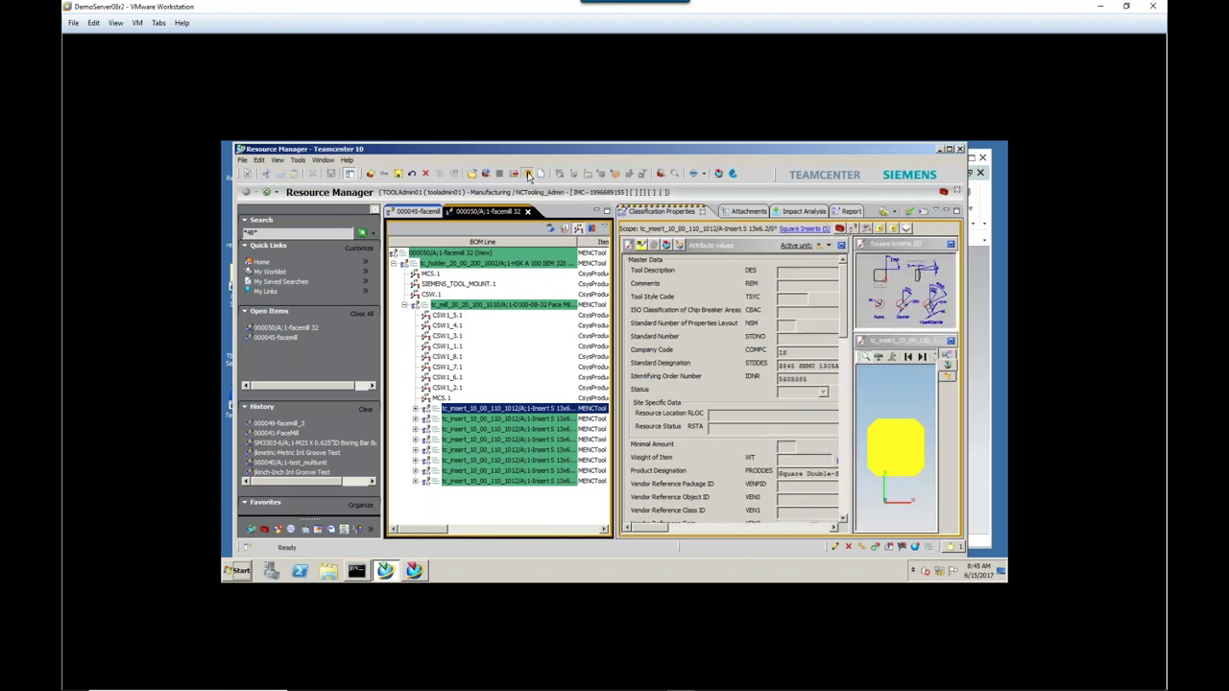
pyautogui.click(445, 411)
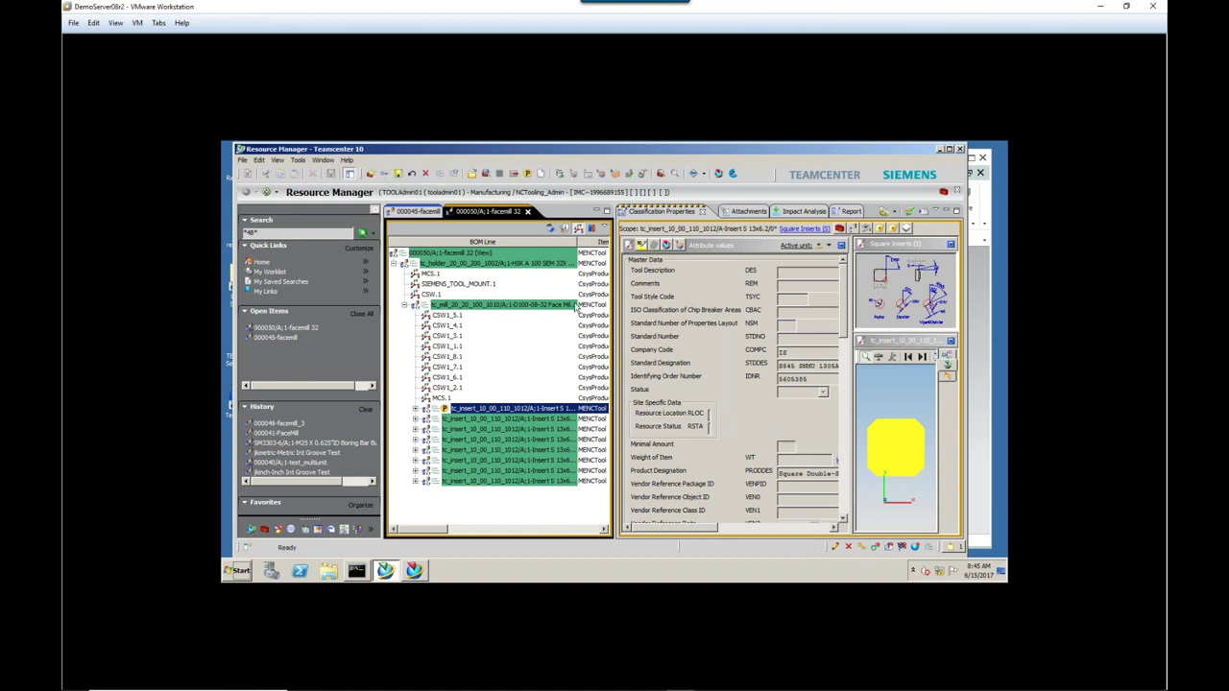
pyautogui.click(482, 253)
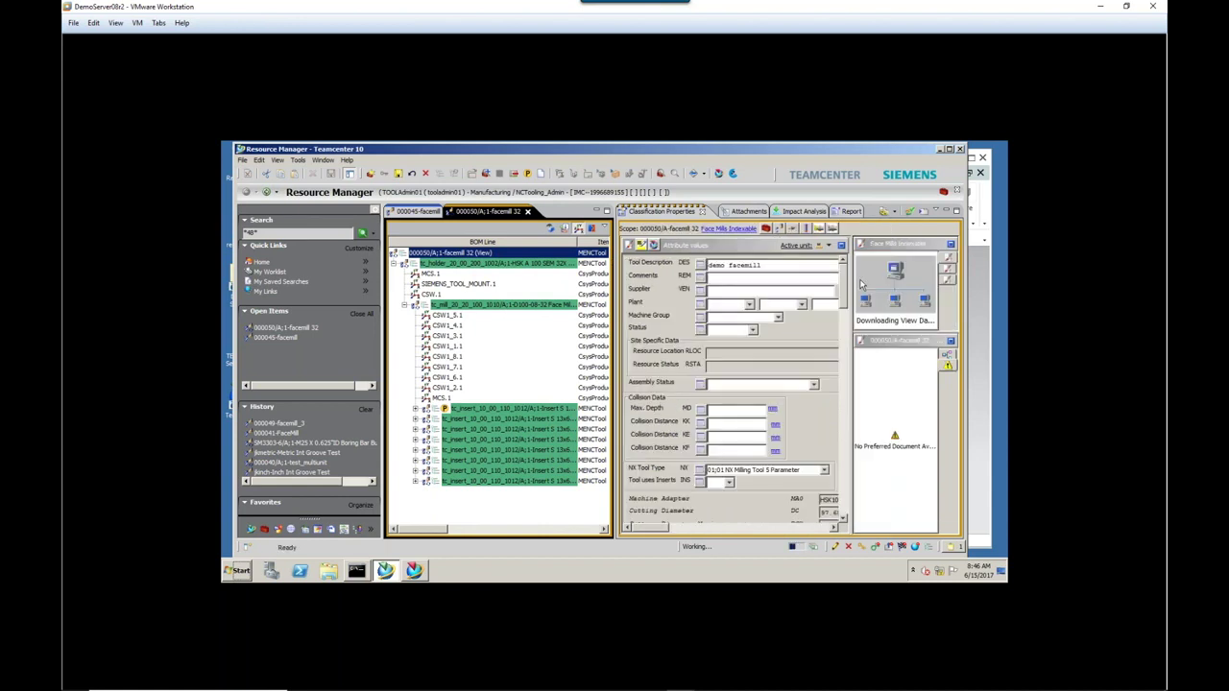
# - Set the assembly's Number of Flutes for NX CAM to the ZEFF value that uses the face effective cutting edges
pyautogui.click(864, 277)
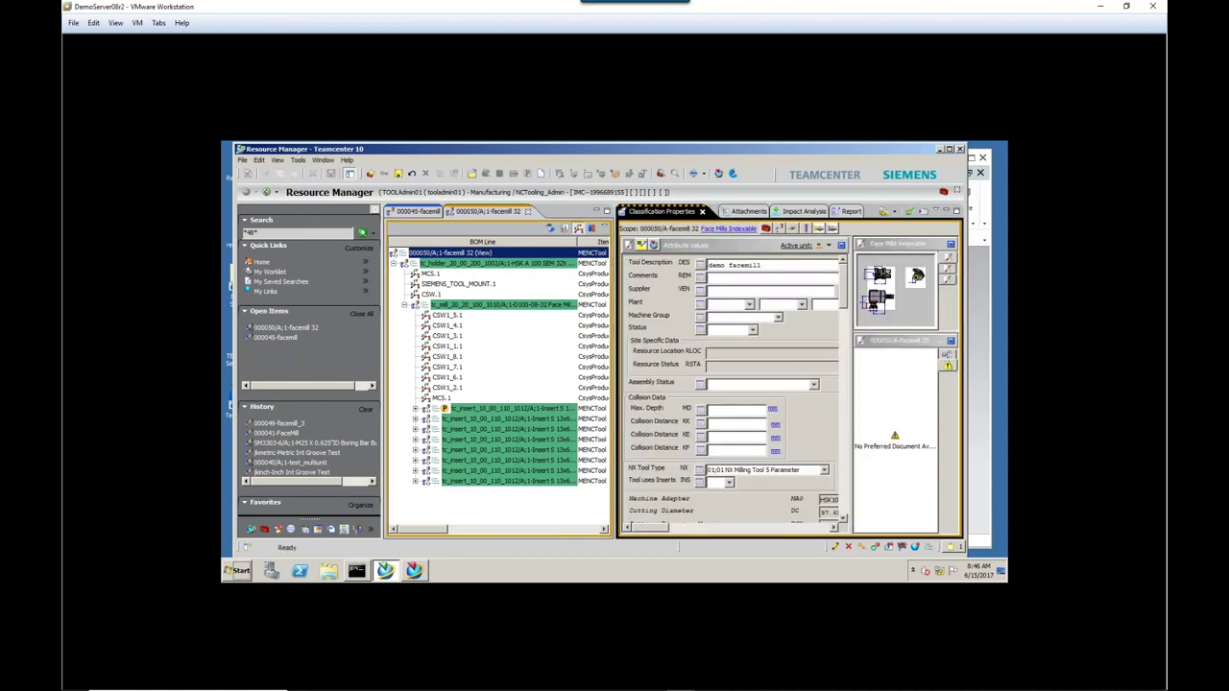
pyautogui.scroll(-5, 672, 432)
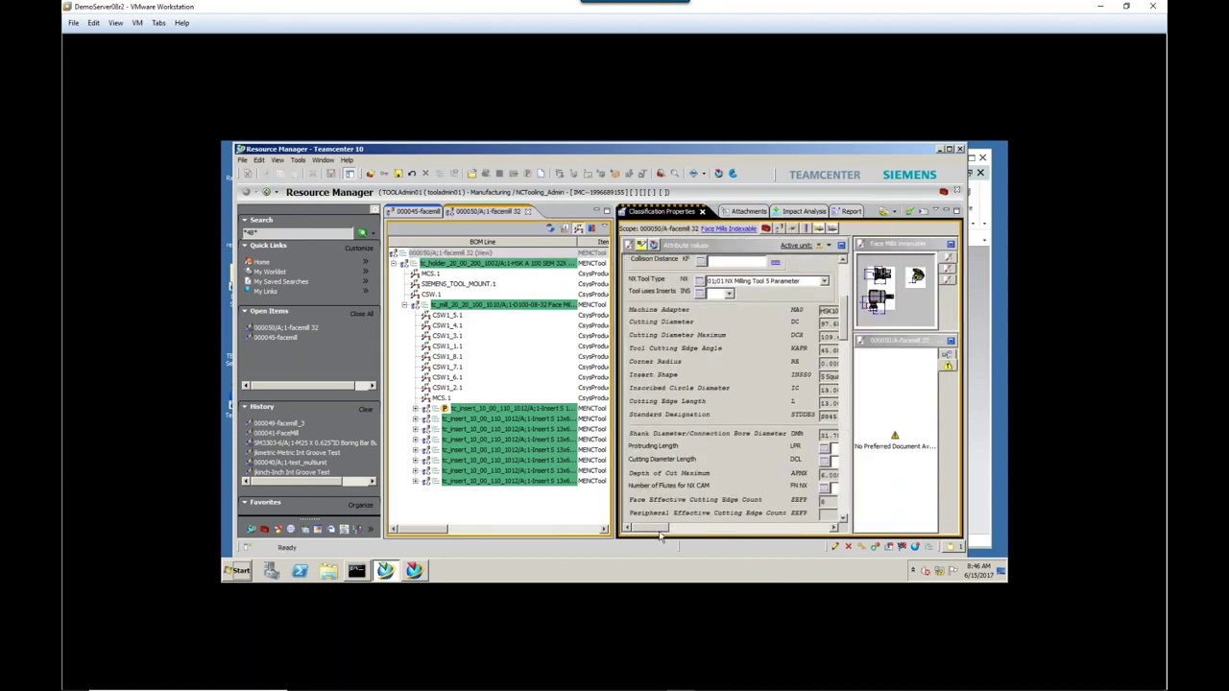
pyautogui.moveTo(654, 528); pyautogui.dragTo(689, 528)
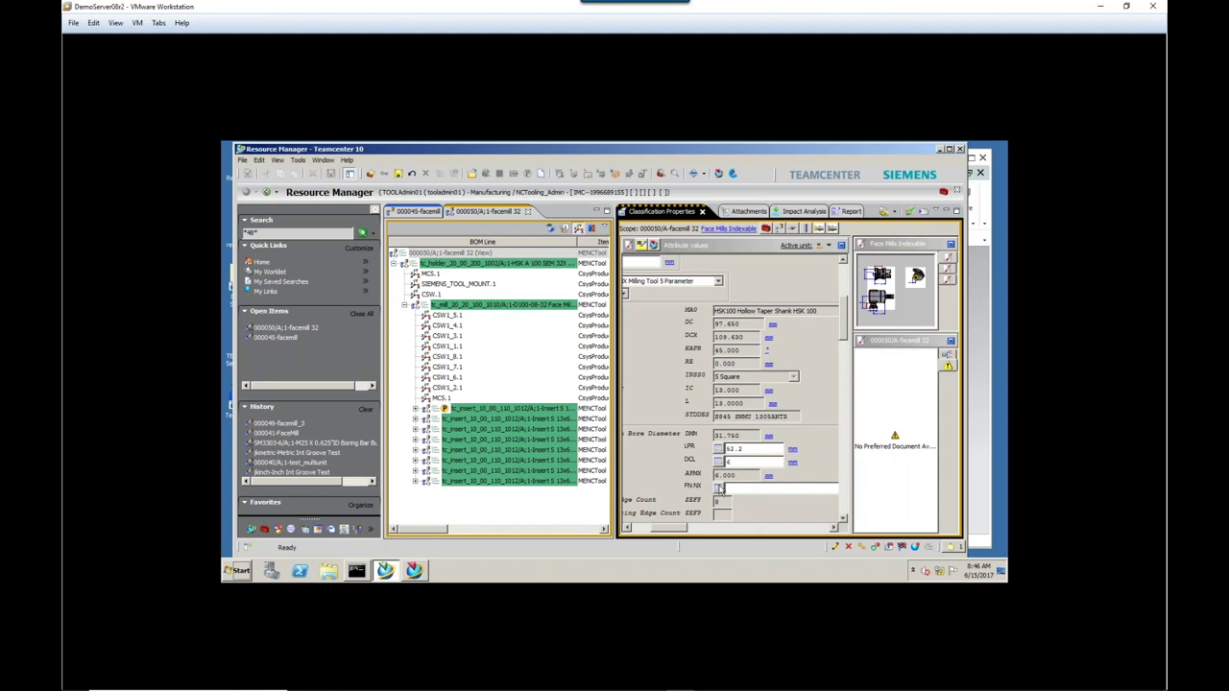
pyautogui.moveTo(679, 528); pyautogui.dragTo(669, 528)
pyautogui.click(771, 489)
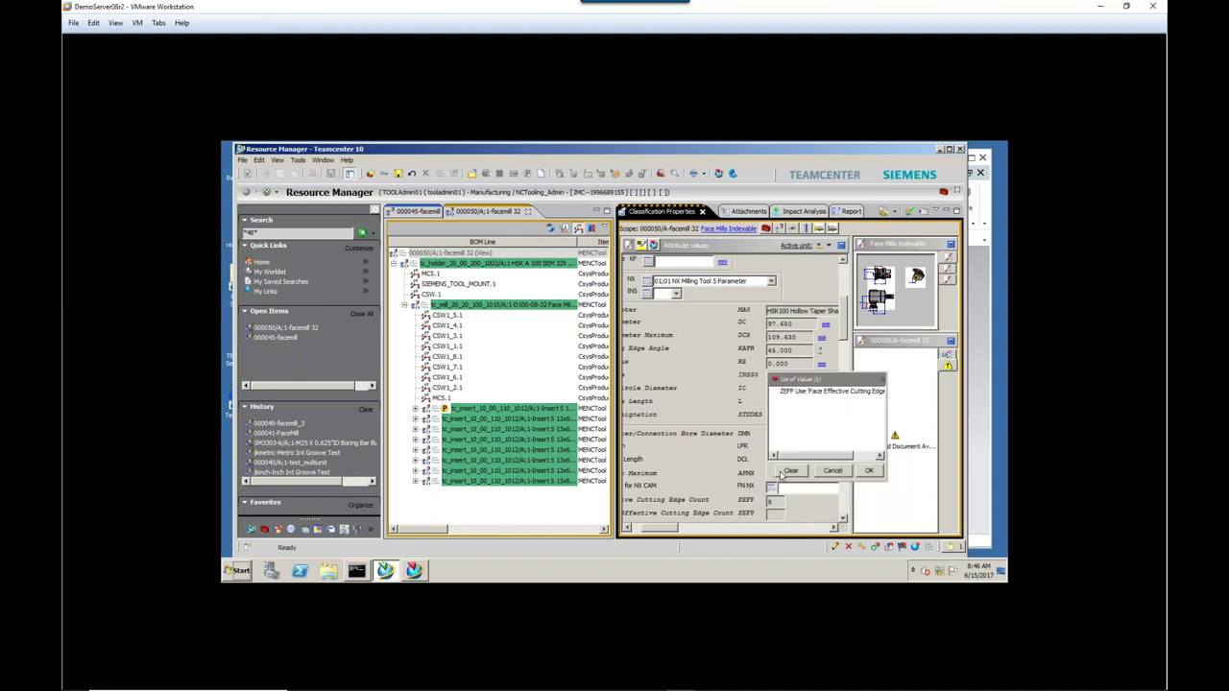
pyautogui.click(818, 394)
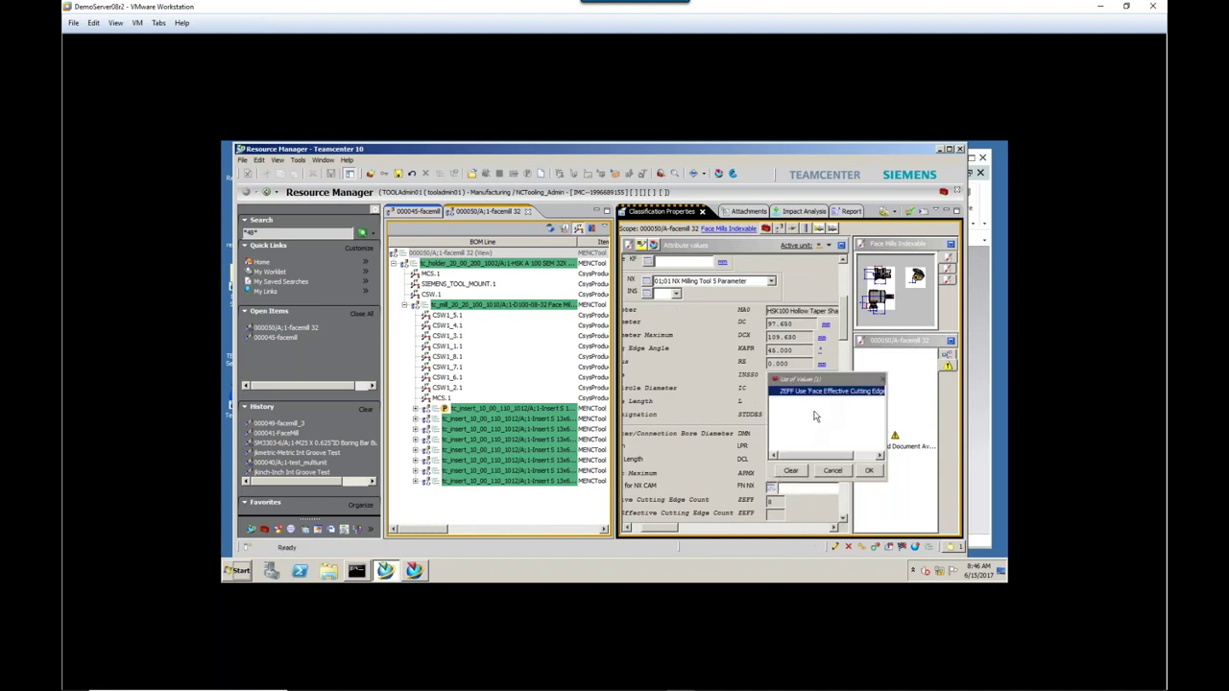
pyautogui.click(868, 470)
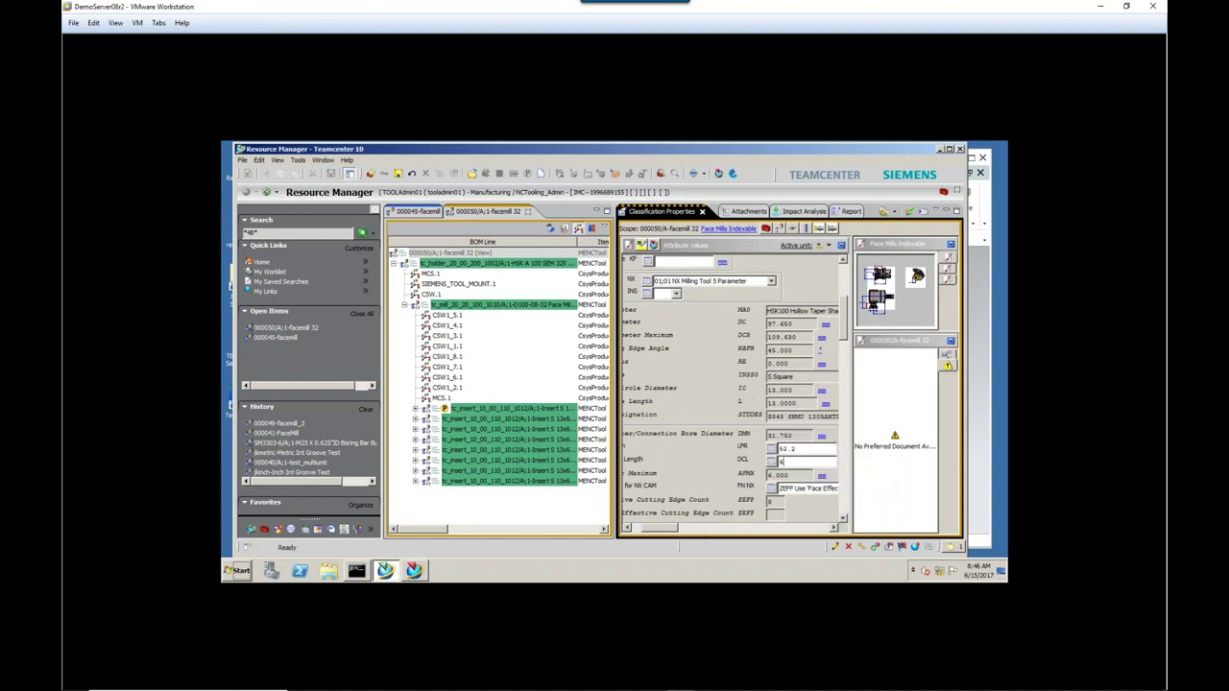
# - Review the assembly's remaining attributes, temporarily show which ones are used by NX CAM, and read the Protruding Length description
pyautogui.moveTo(843, 345); pyautogui.dragTo(845, 363)
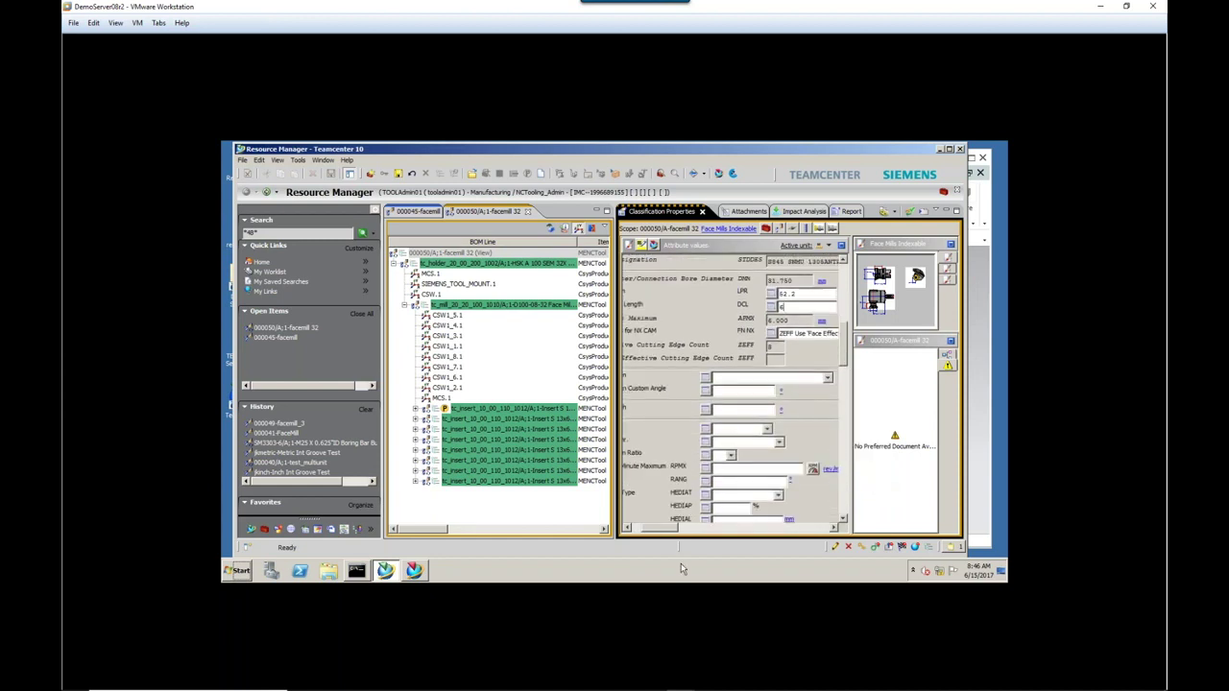
pyautogui.moveTo(675, 529); pyautogui.dragTo(663, 529)
pyautogui.scroll(-1, 749, 432)
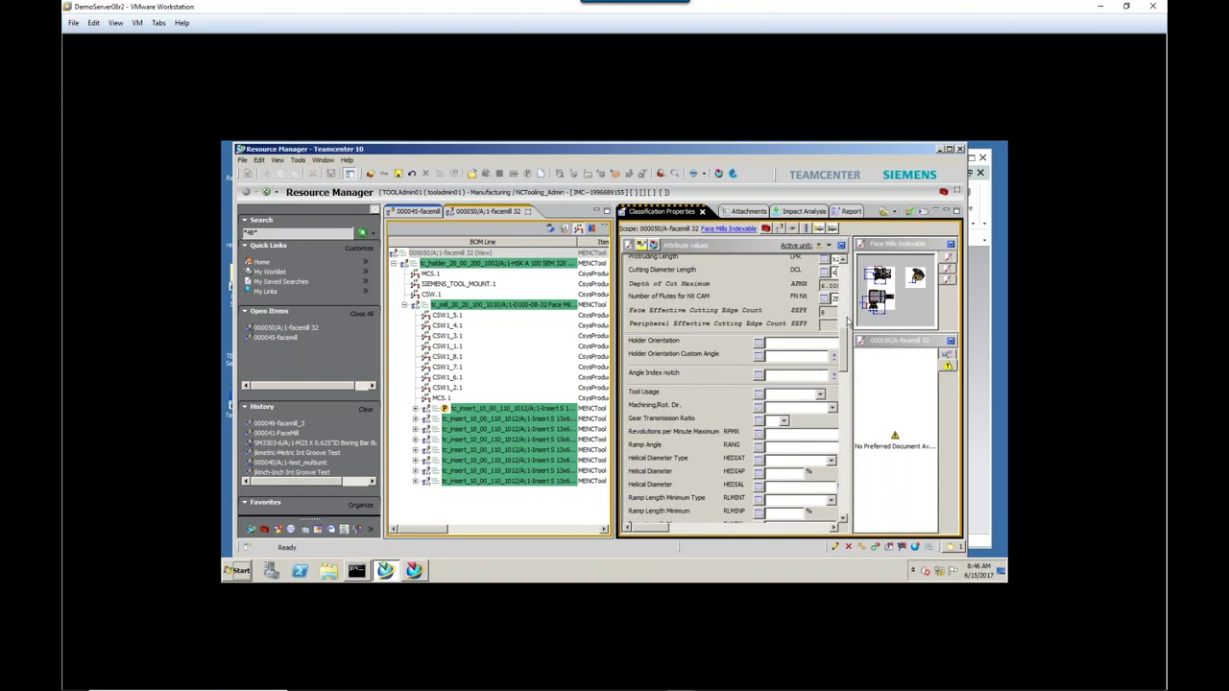
pyautogui.moveTo(849, 344)
pyautogui.mouseDown()
pyautogui.moveTo(849, 376)
pyautogui.moveTo(844, 326)
pyautogui.mouseUp()
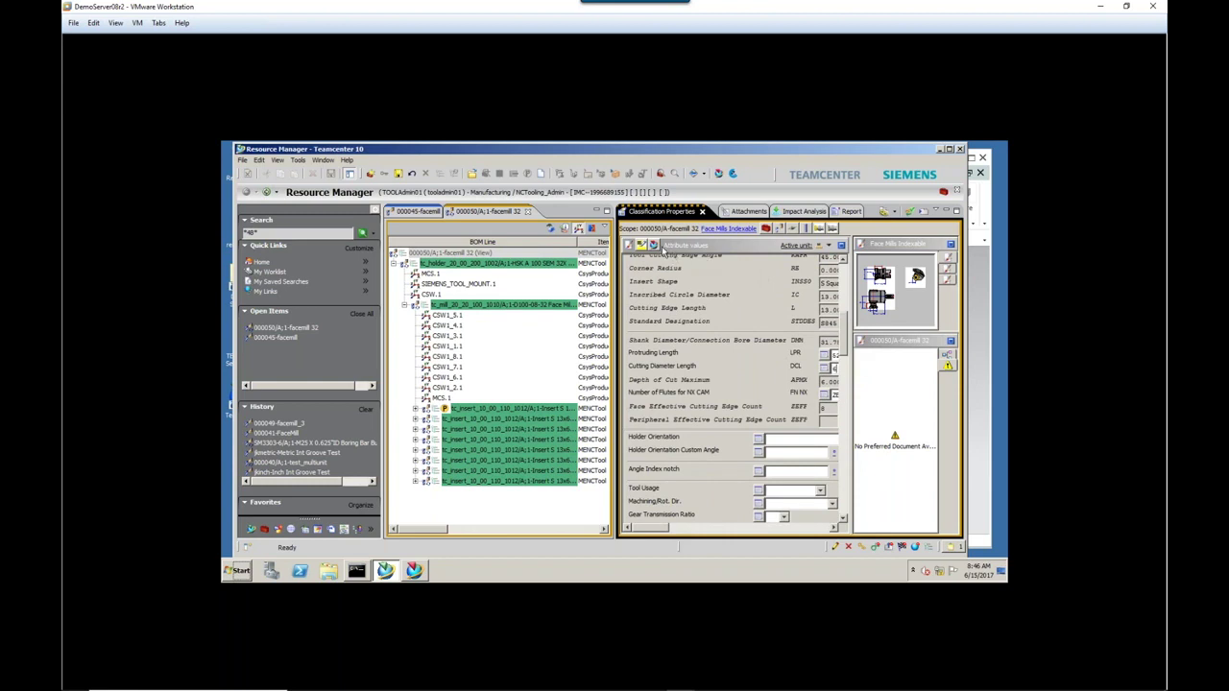
pyautogui.click(653, 245)
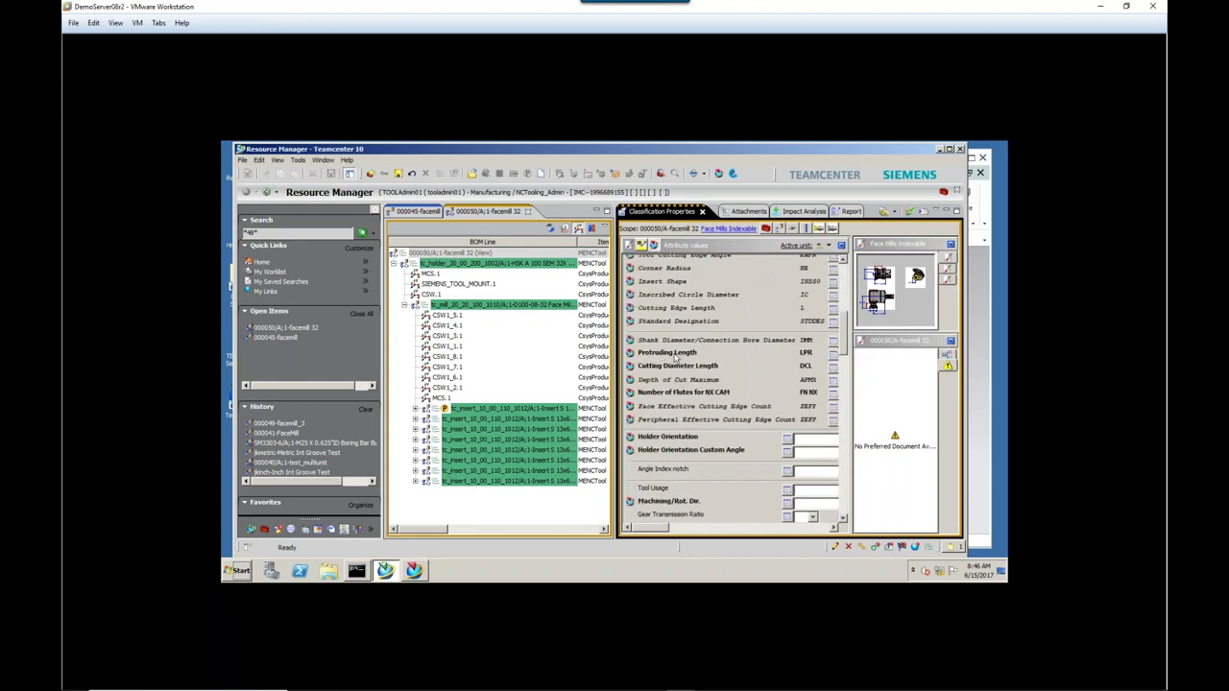
pyautogui.moveTo(679, 360)
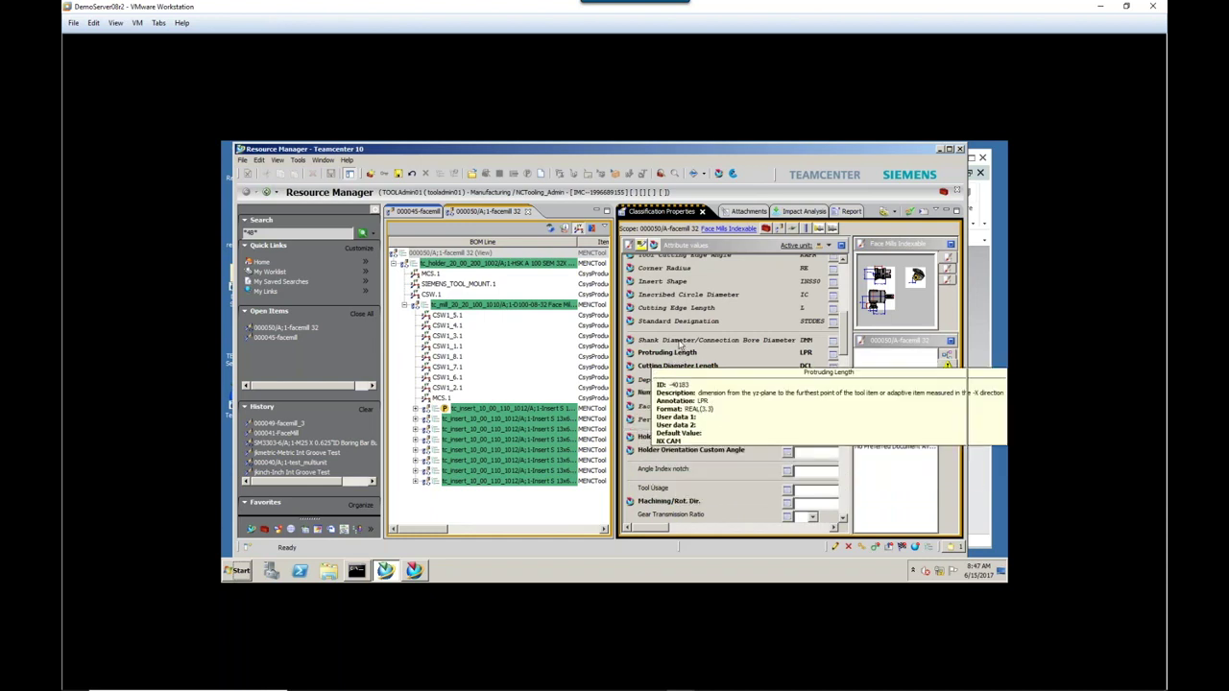
pyautogui.click(653, 245)
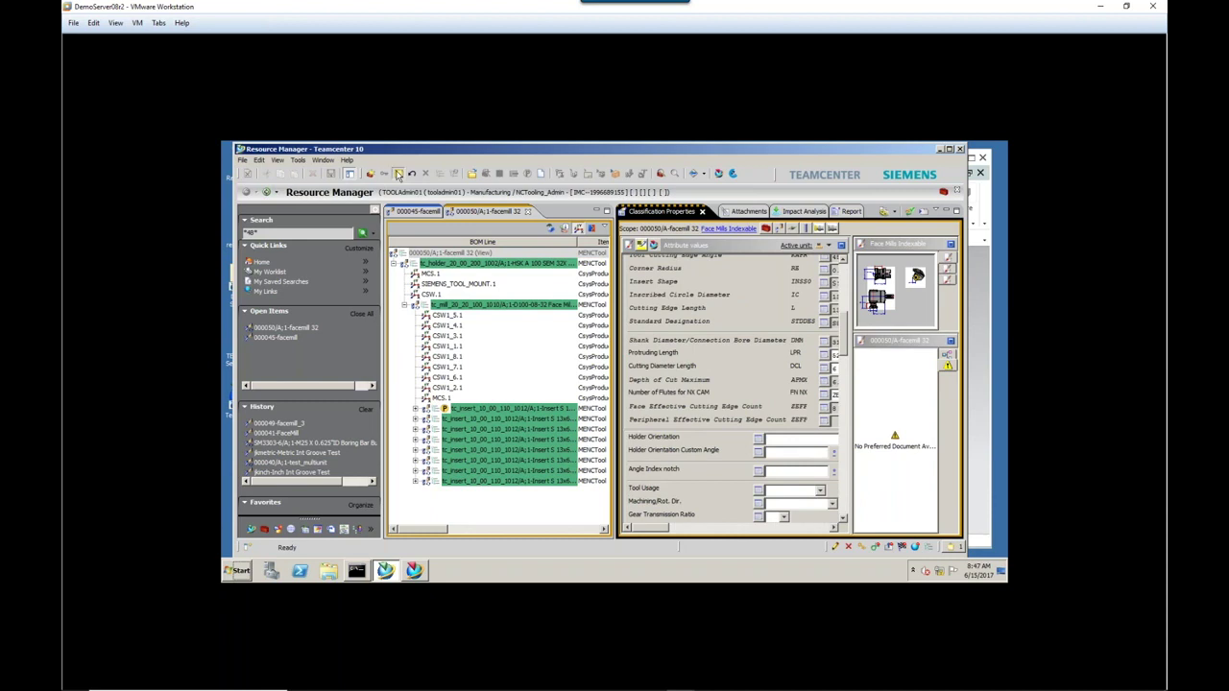
# - Save the facemill 32 classification changes and run the tool check on the assembly
pyautogui.click(398, 174)
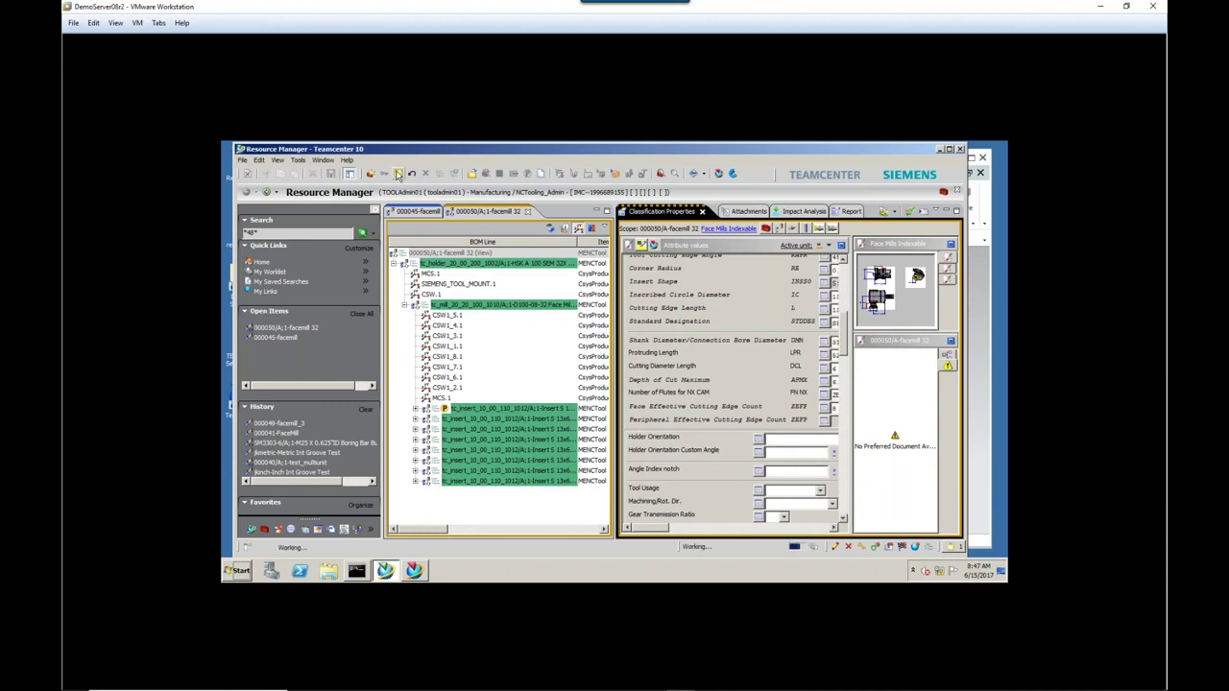
pyautogui.click(629, 177)
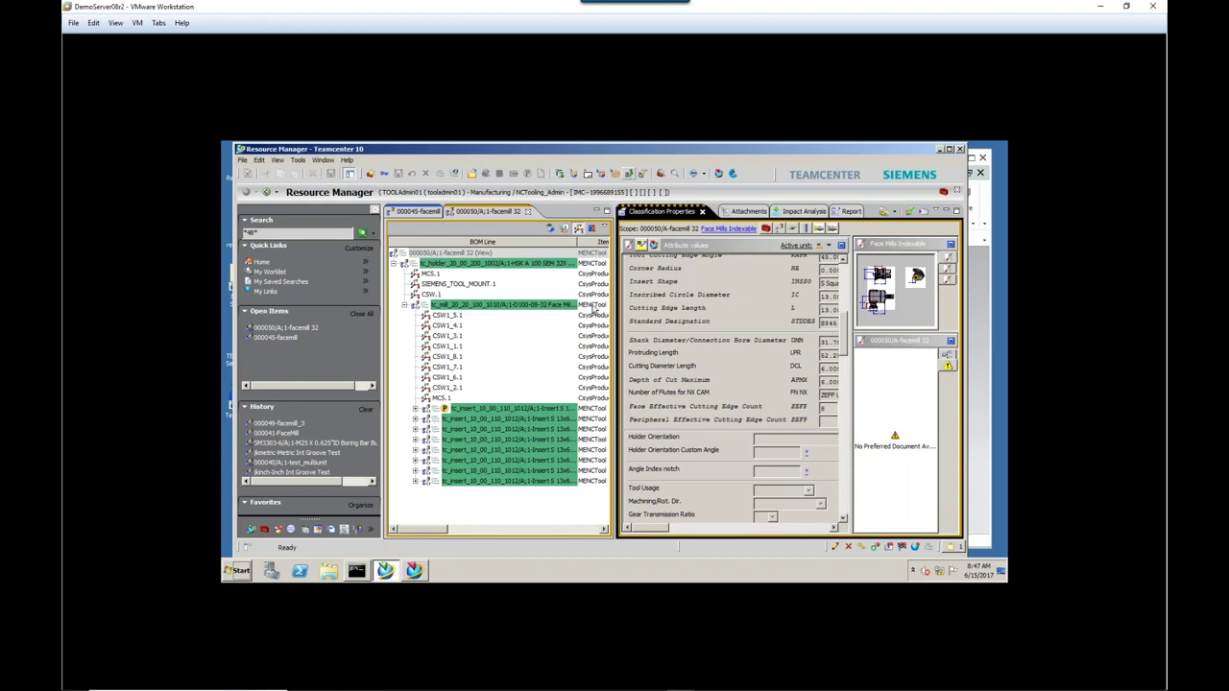
pyautogui.click(645, 393)
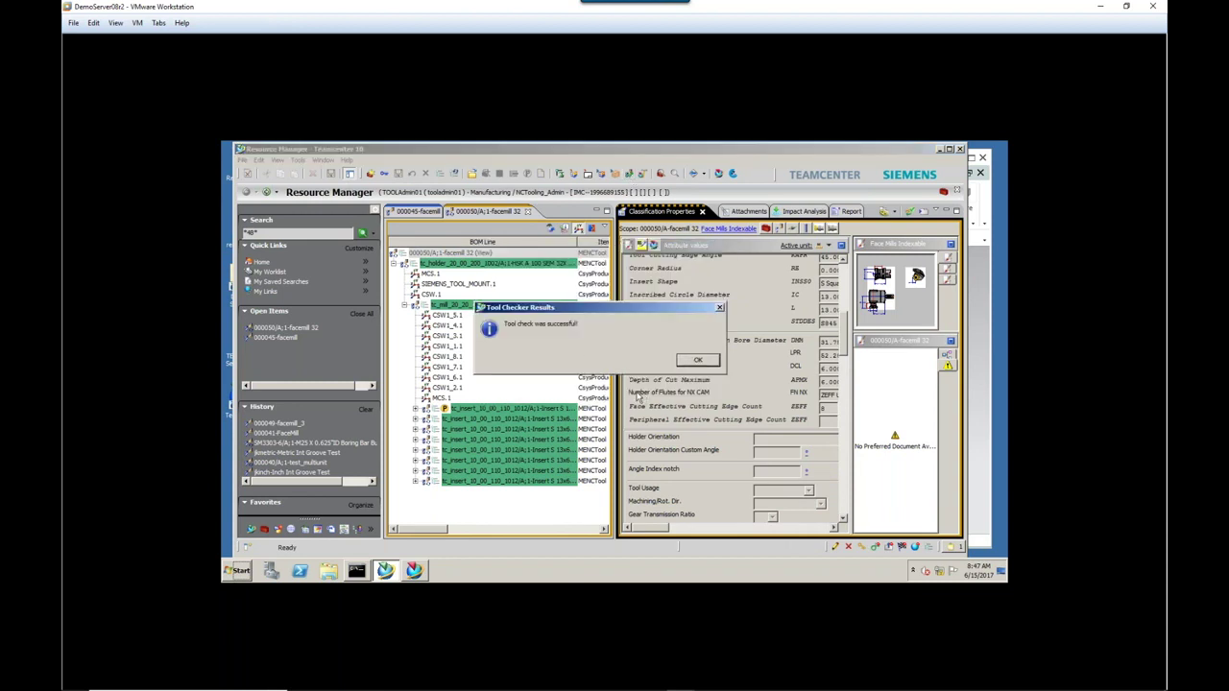
# - Create the NX tool assembly part file for facemill 32 with the automatic assembly functions, including tool junctions and setup sheets
pyautogui.click(698, 361)
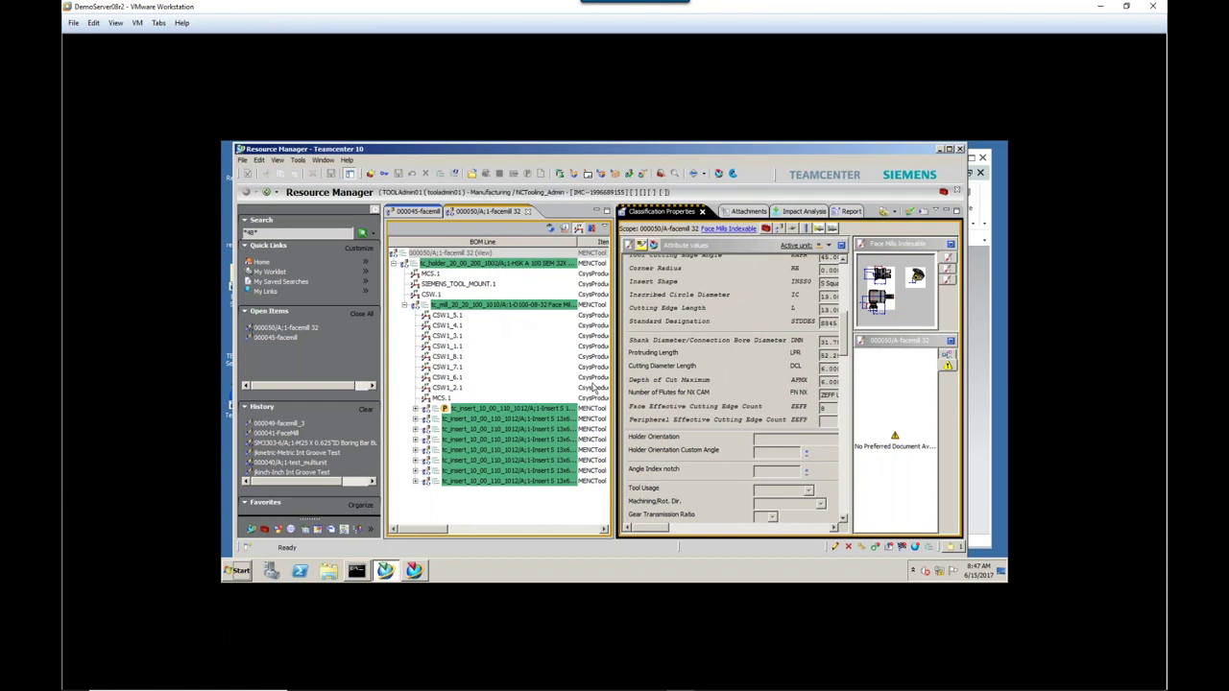
pyautogui.moveTo(681, 374)
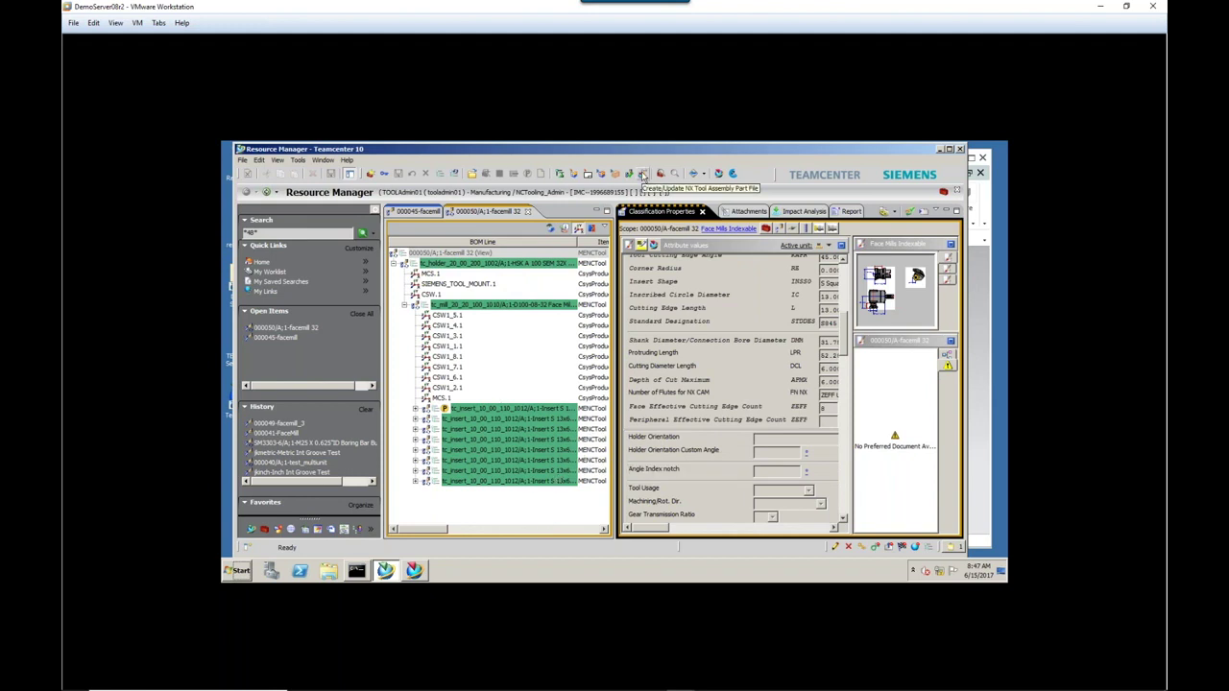
pyautogui.click(642, 176)
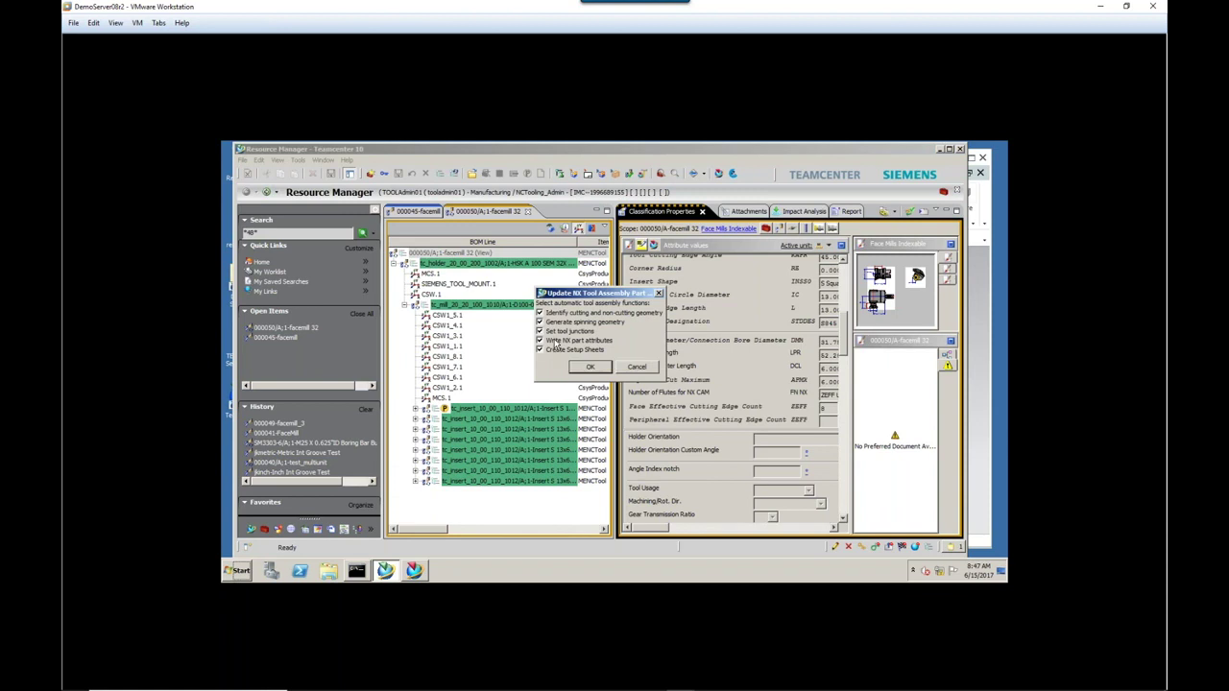
pyautogui.click(586, 342)
pyautogui.click(549, 324)
pyautogui.click(591, 369)
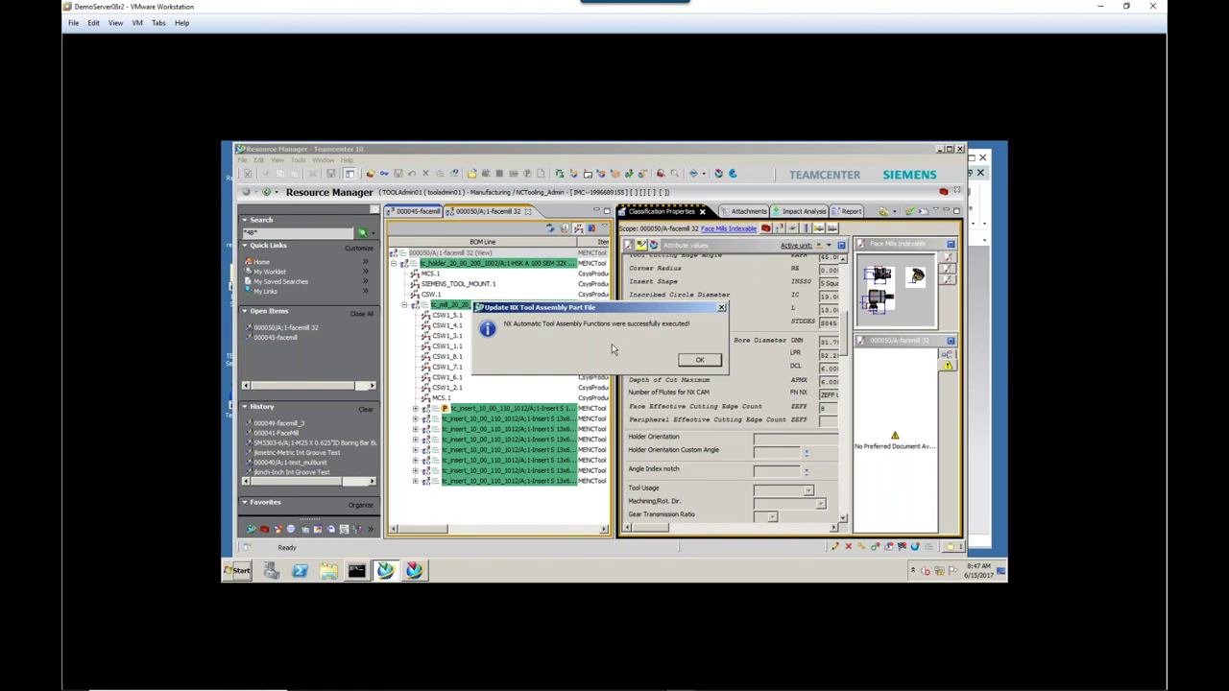
pyautogui.click(706, 357)
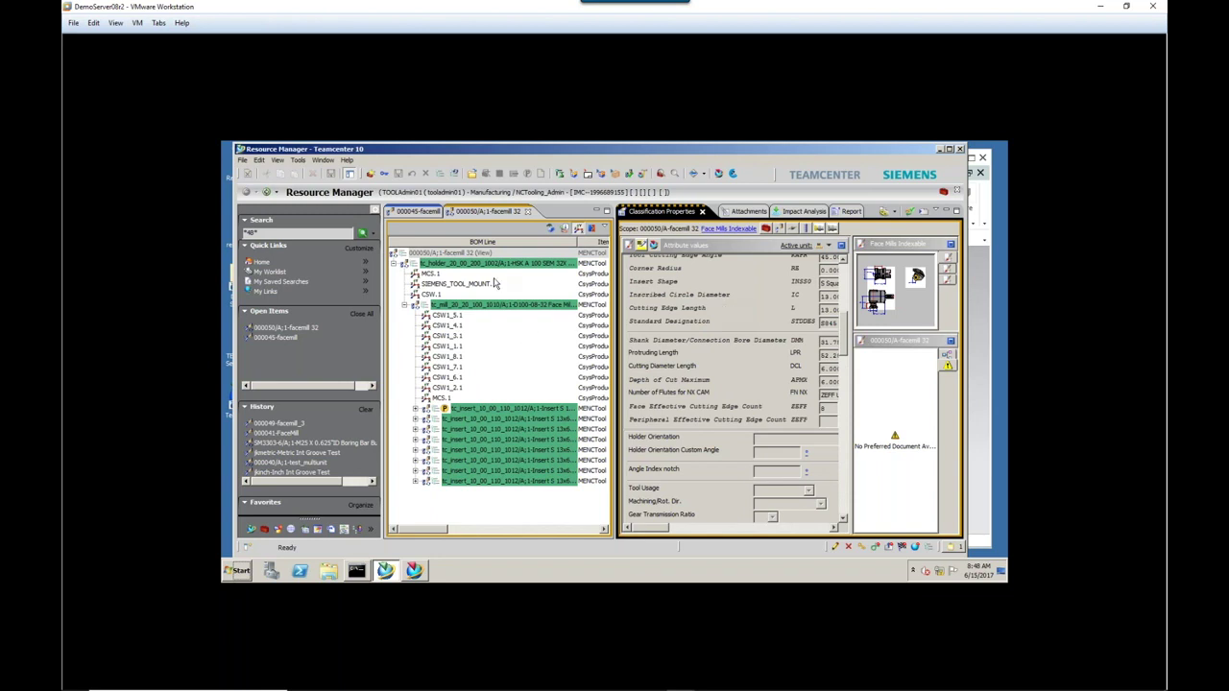
# - Send the facemill 32 assembly to My Teamcenter, expand its revision, and show the summary of the 000050-A-dwg1 drawing dataset
pyautogui.rightClick(464, 253)
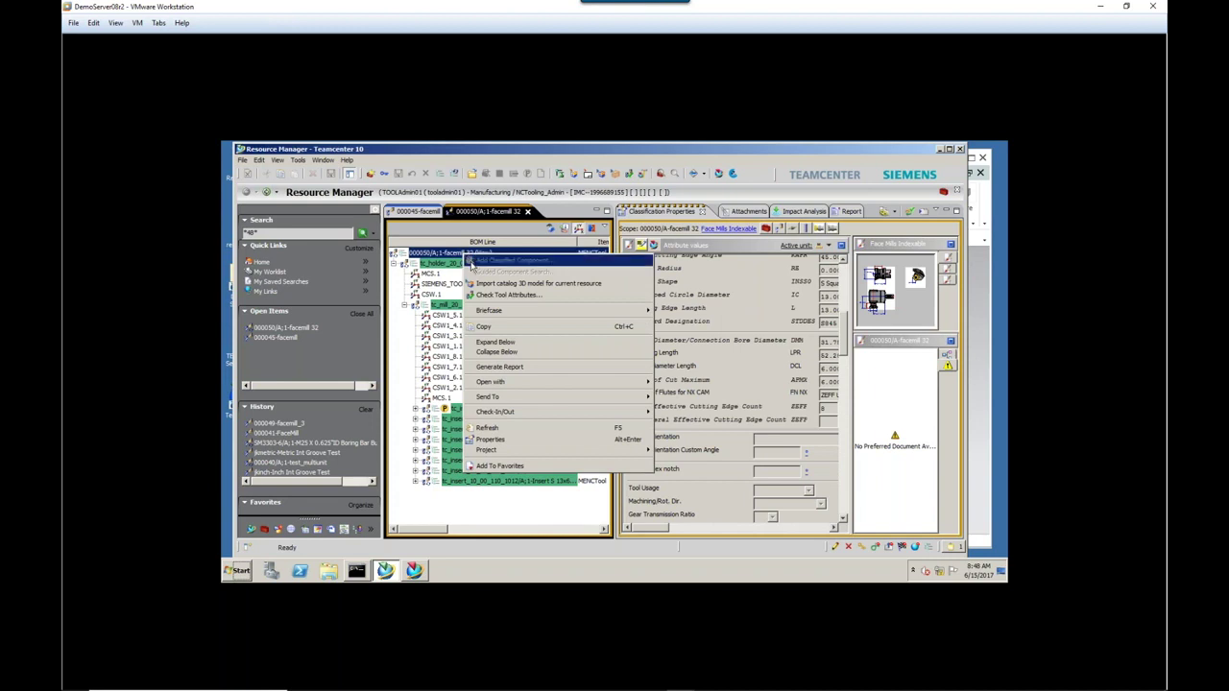
pyautogui.moveTo(539, 399)
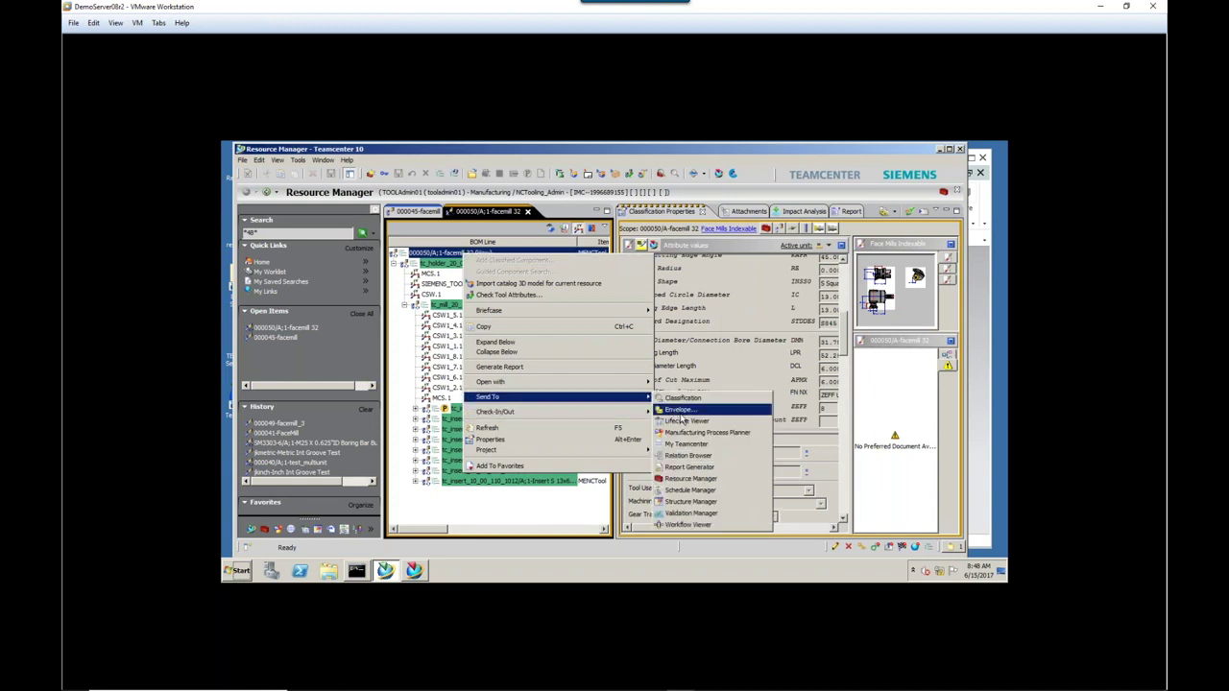
pyautogui.click(686, 443)
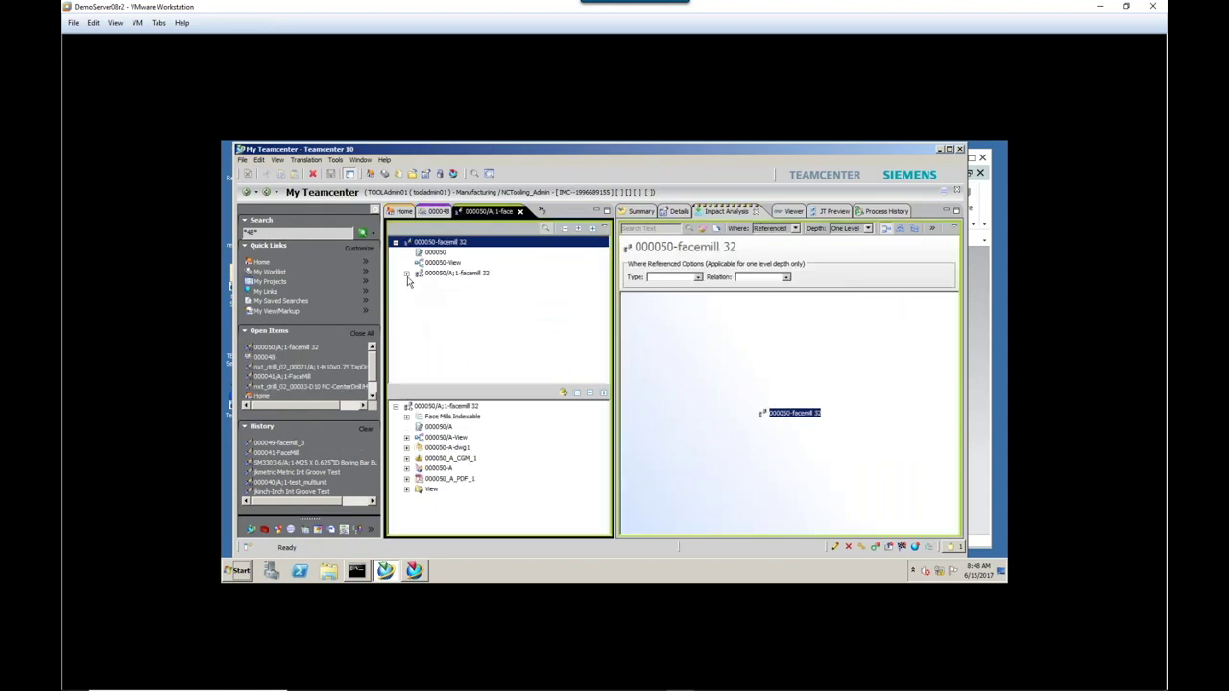
pyautogui.click(406, 274)
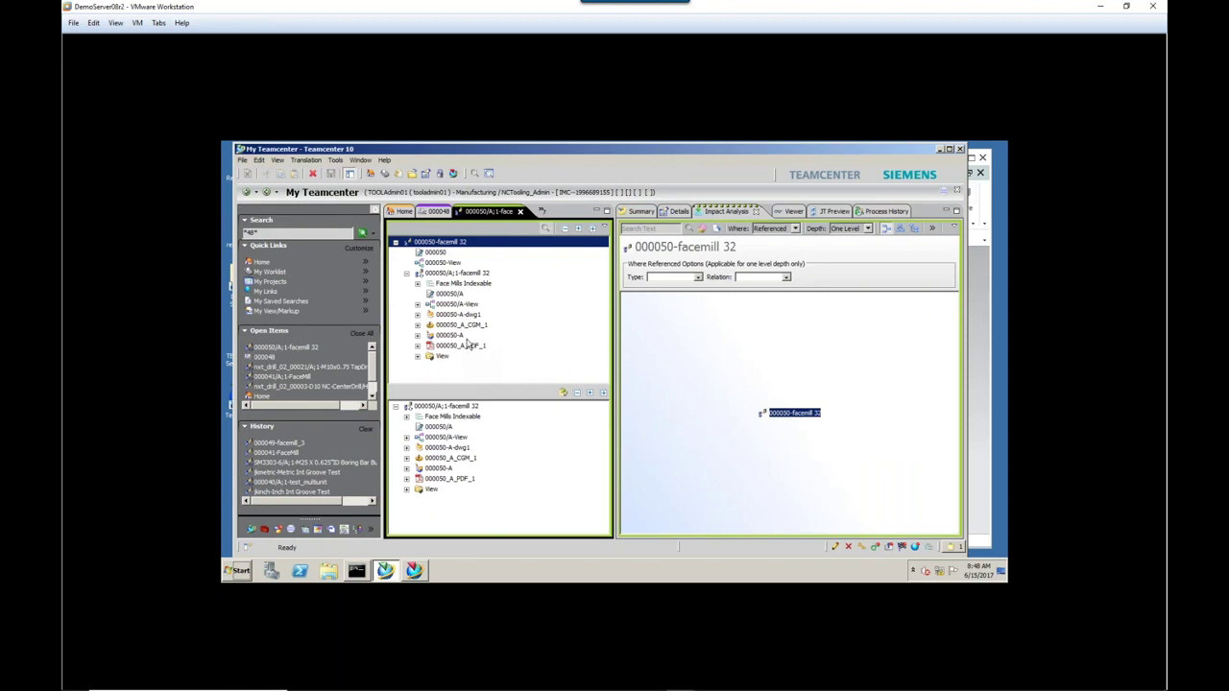
pyautogui.click(463, 315)
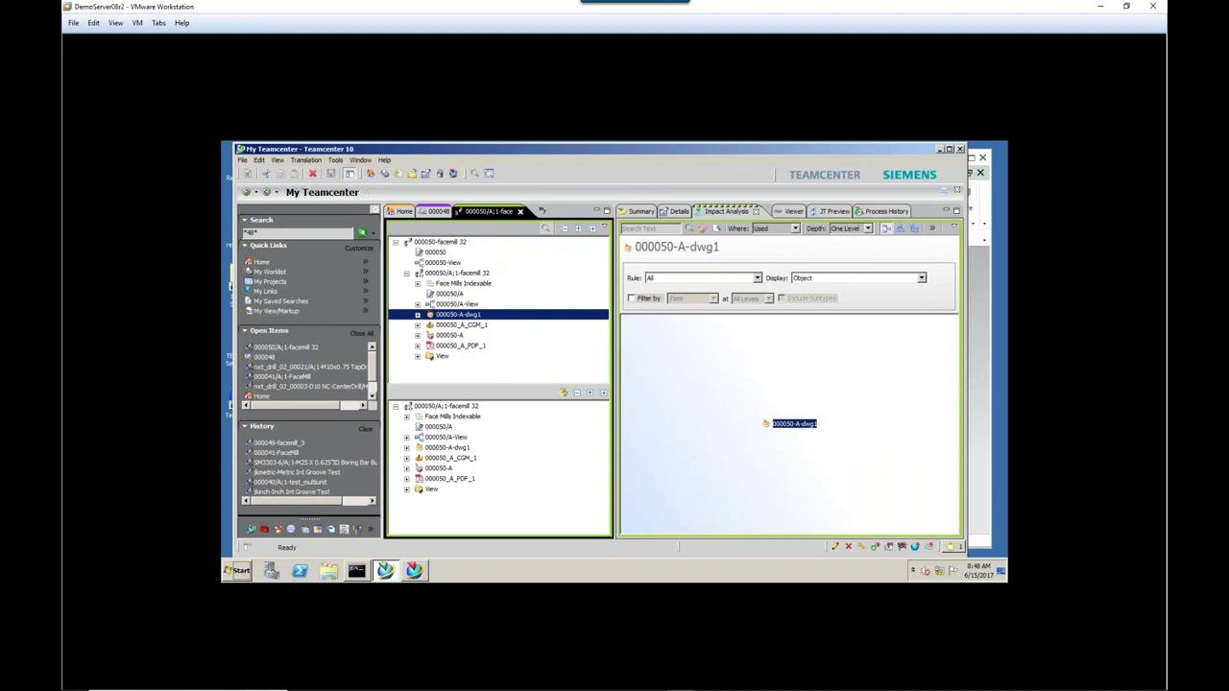
pyautogui.click(642, 212)
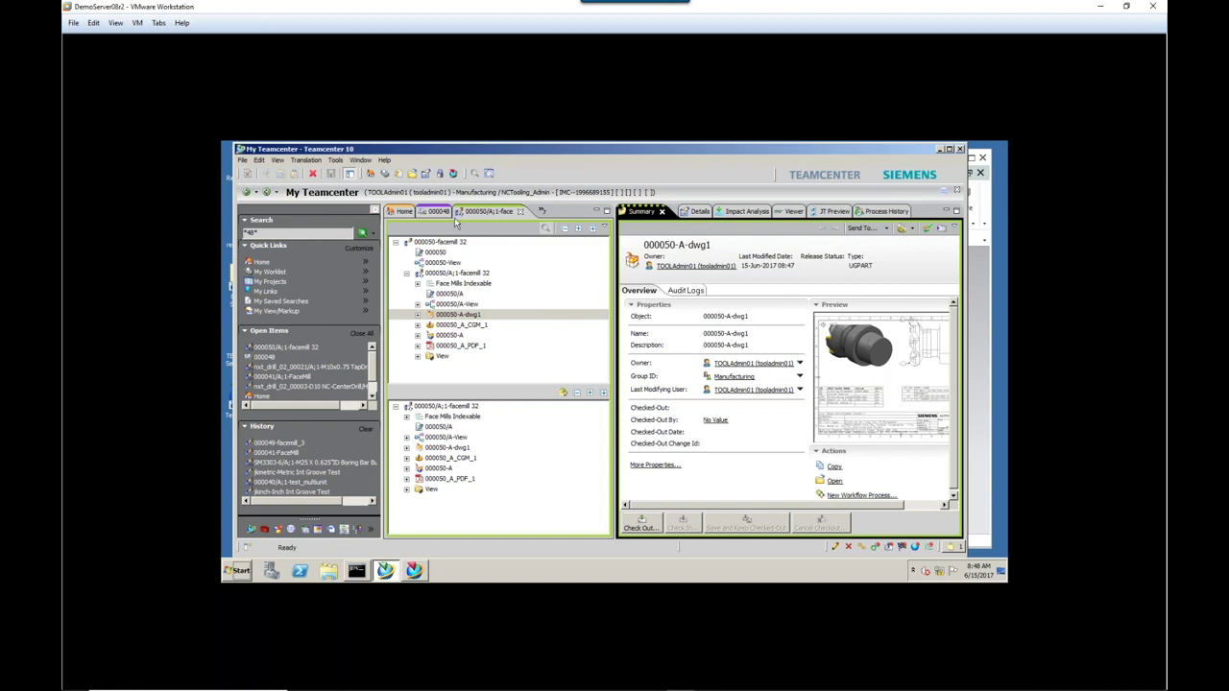
# - Open the 000050-A-dwg1 drawing in NX, skip the machining environment setup, and display the setup sheet in Drafting
pyautogui.click(455, 175)
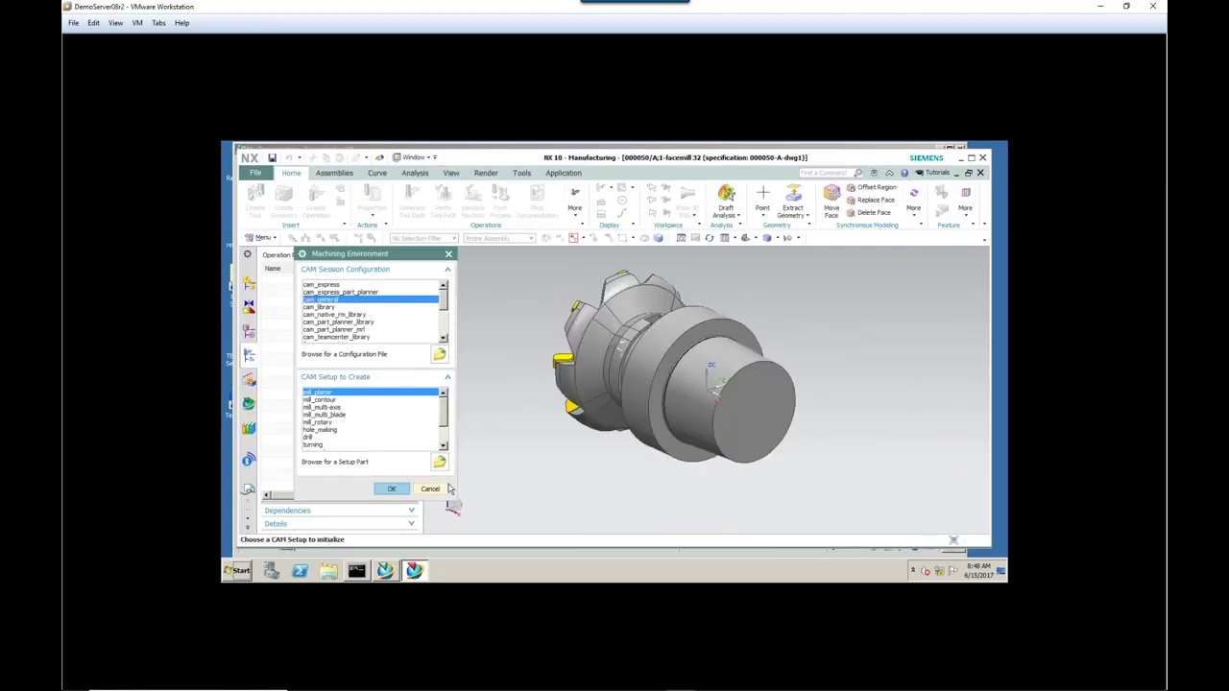
pyautogui.click(429, 489)
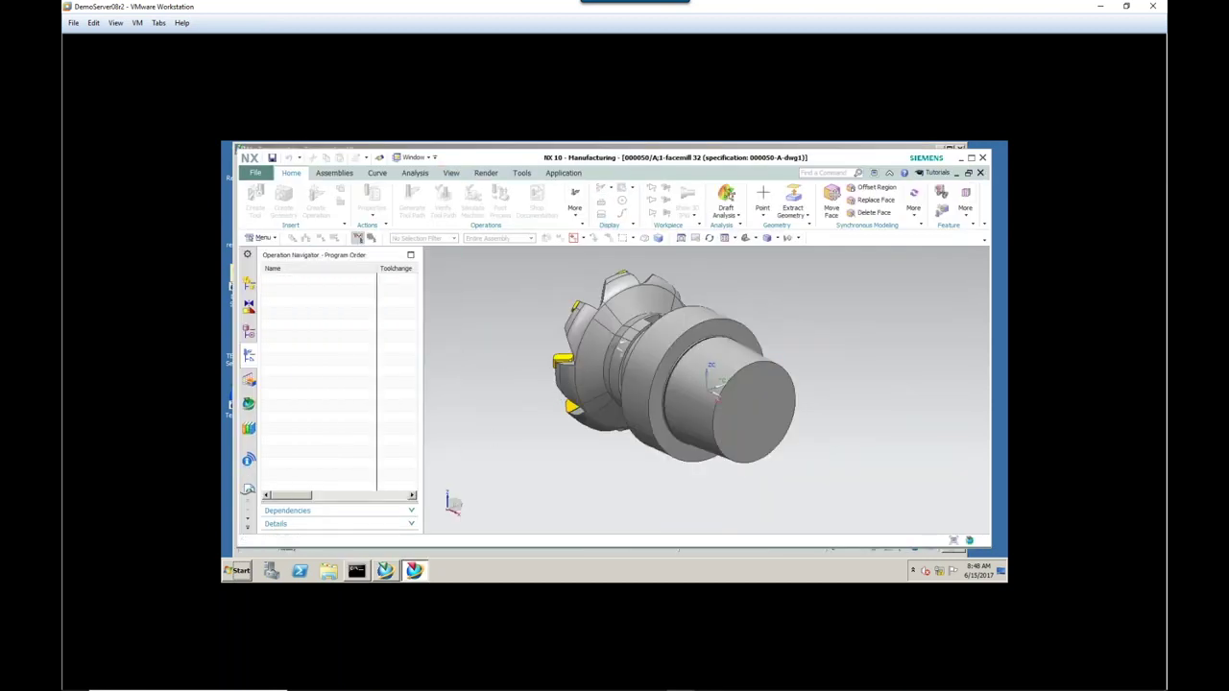
pyautogui.click(257, 173)
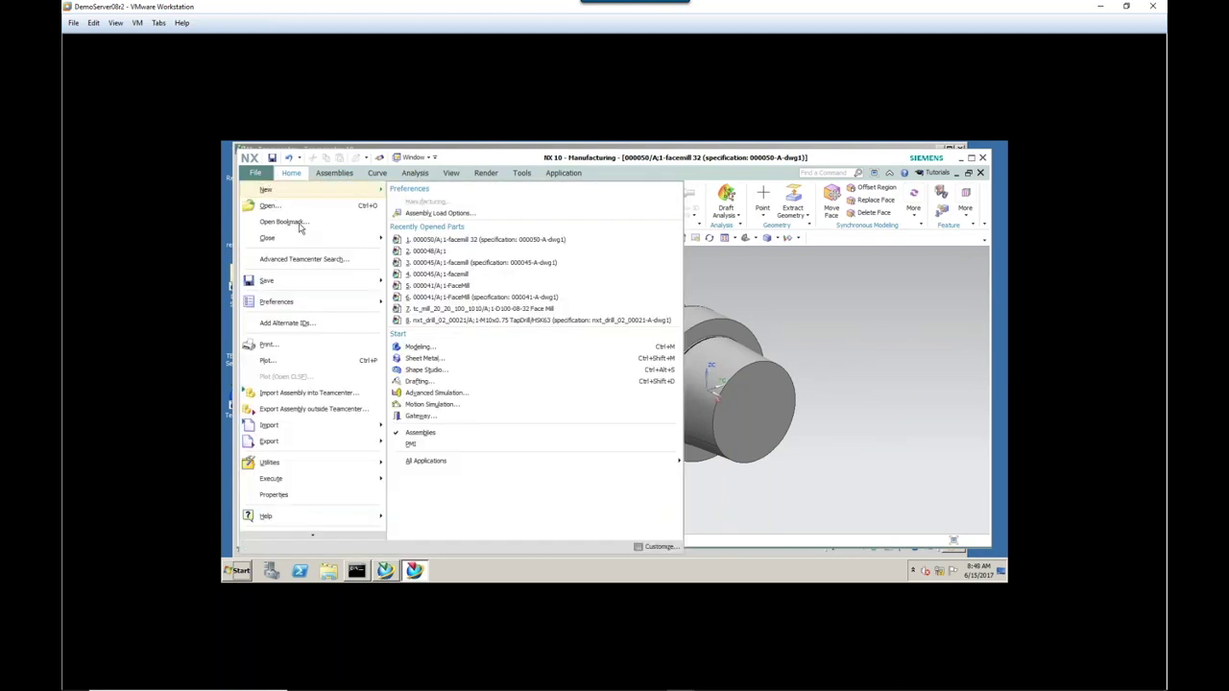
pyautogui.click(422, 381)
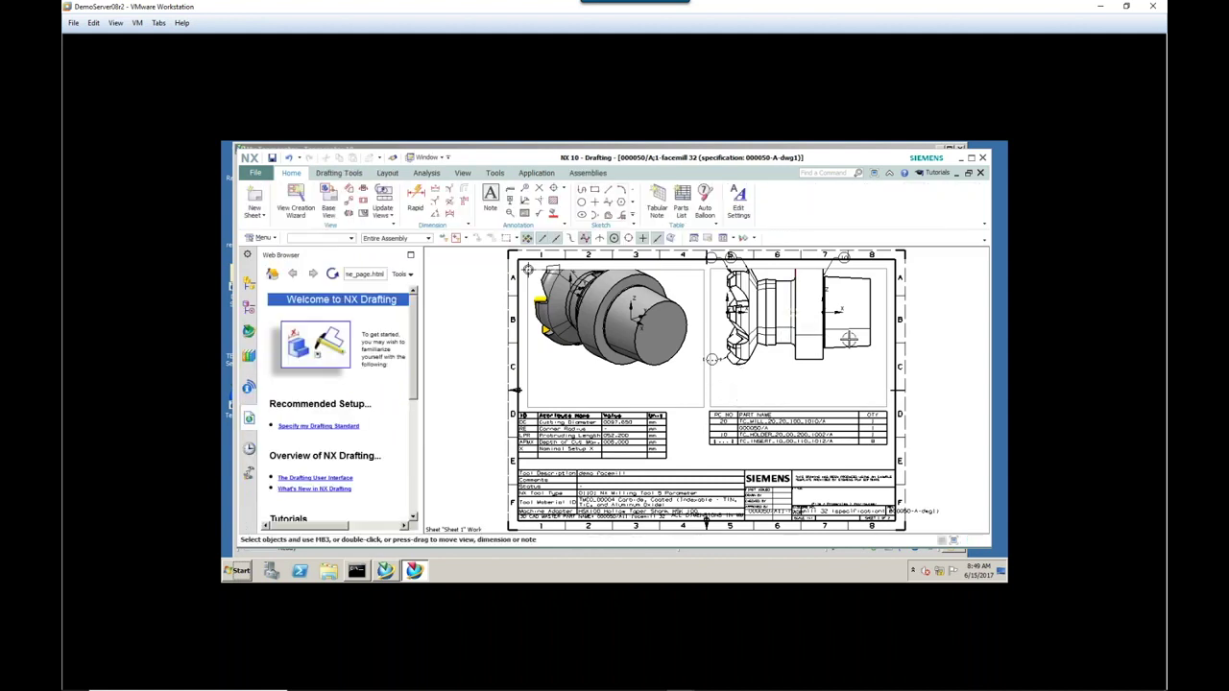
pyautogui.scroll(1, 848, 339)
pyautogui.scroll(-1, 849, 339)
pyautogui.scroll(2, 846, 336)
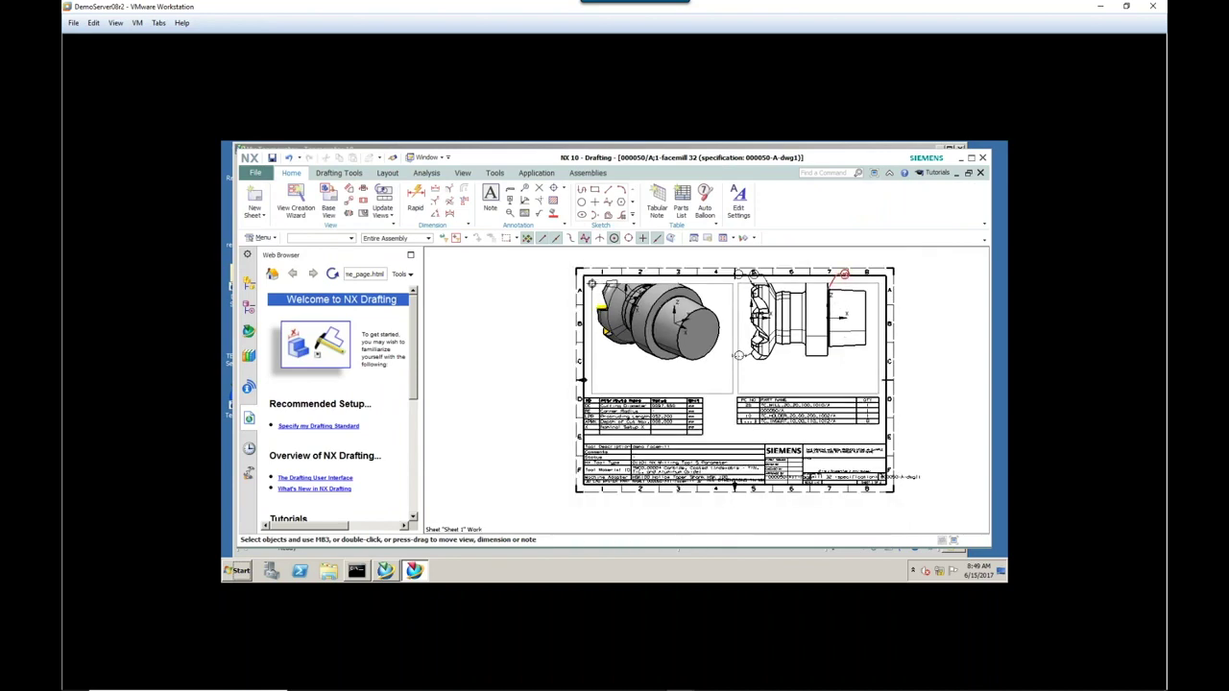
pyautogui.hotkey('ctrl', 'f')
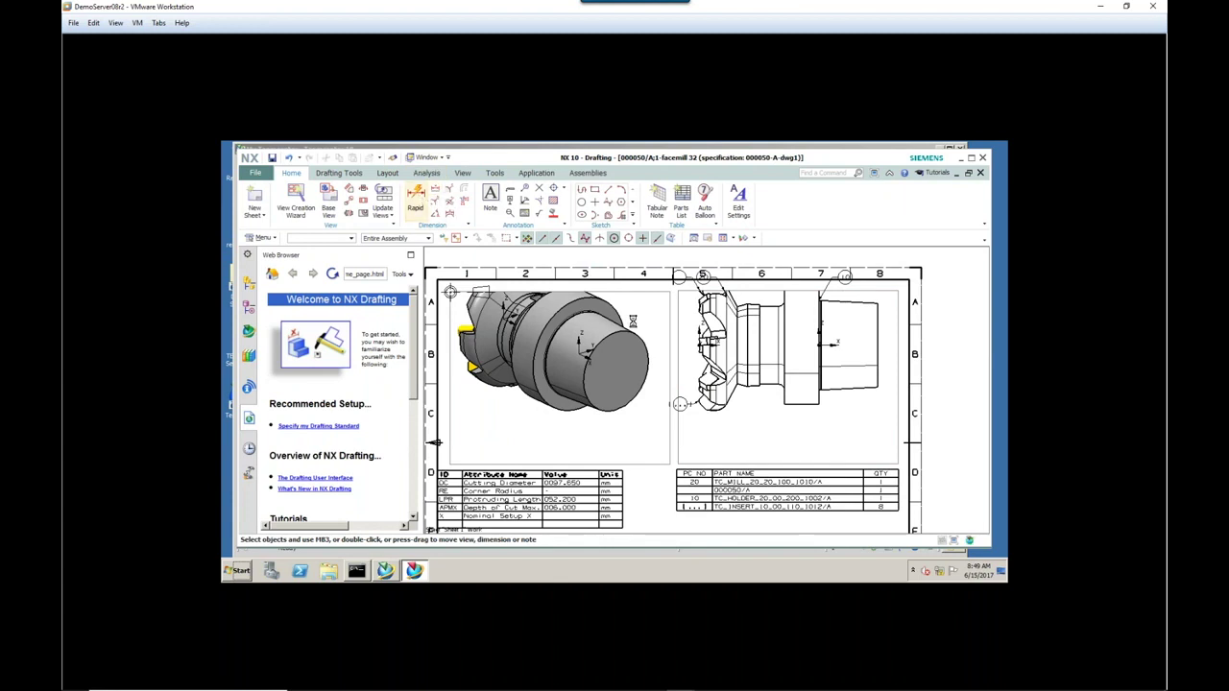
# - Add a horizontal rapid dimension below the side view, from the lowest insert's tip to the near face of the holder flange
pyautogui.click(415, 195)
pyautogui.scroll(2, 719, 427)
pyautogui.scroll(1, 719, 427)
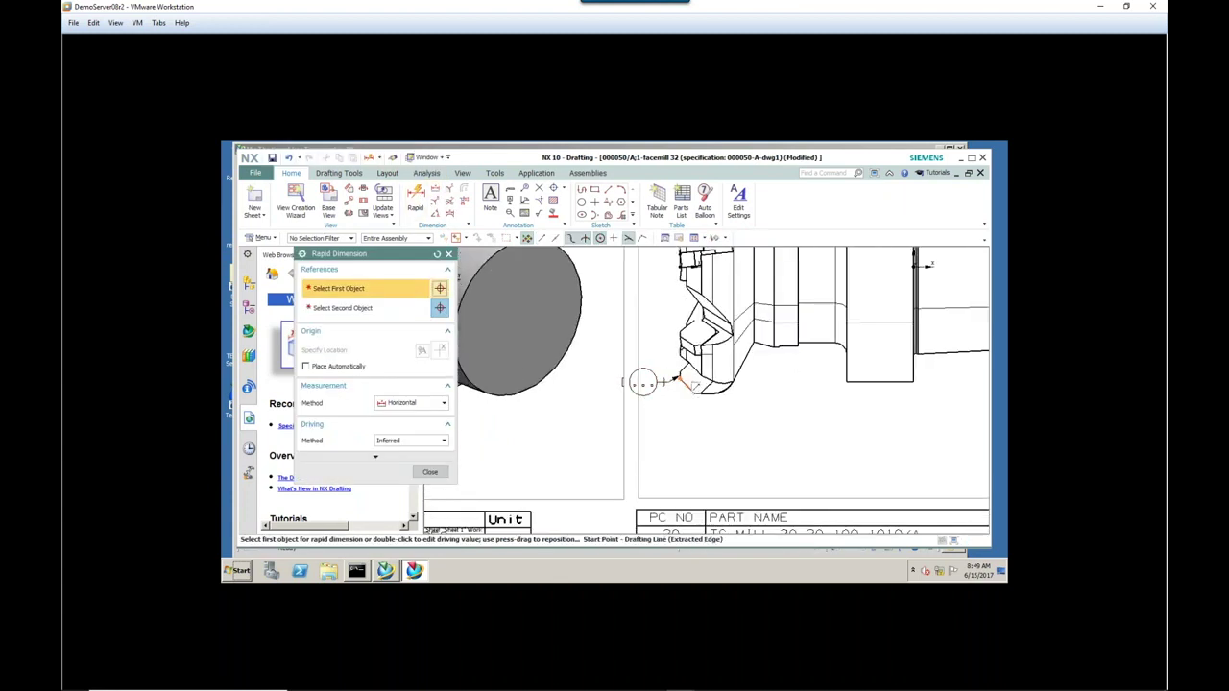
pyautogui.click(674, 382)
pyautogui.click(847, 382)
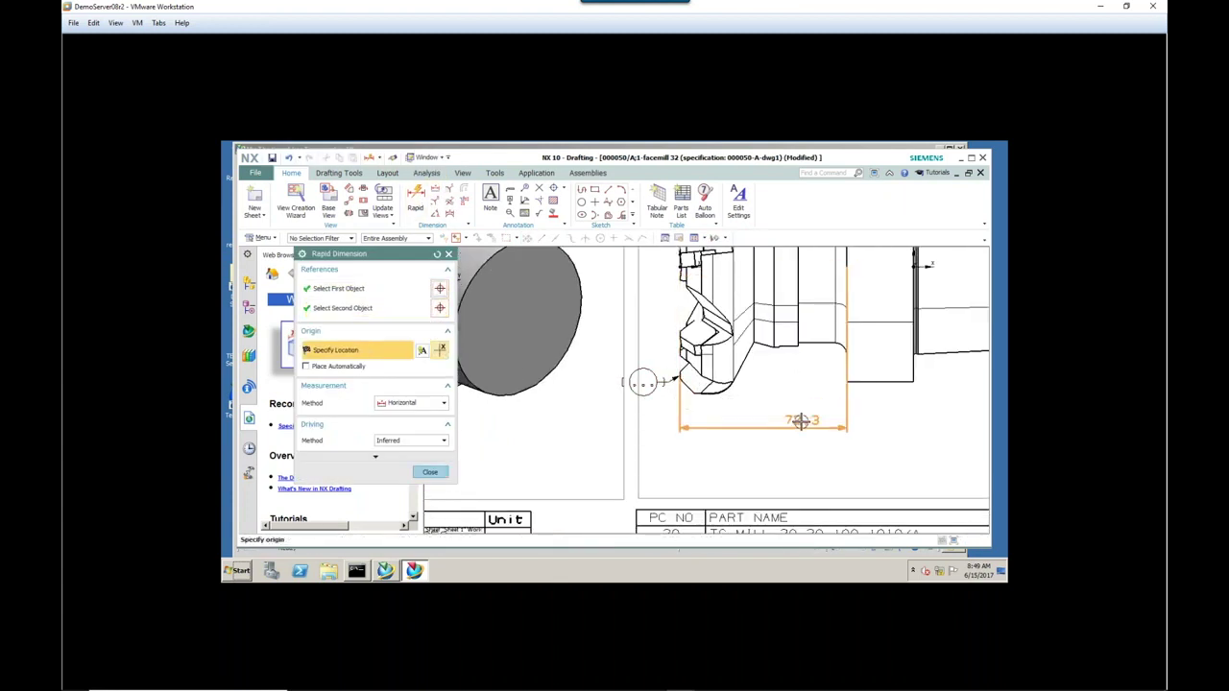
pyautogui.click(800, 427)
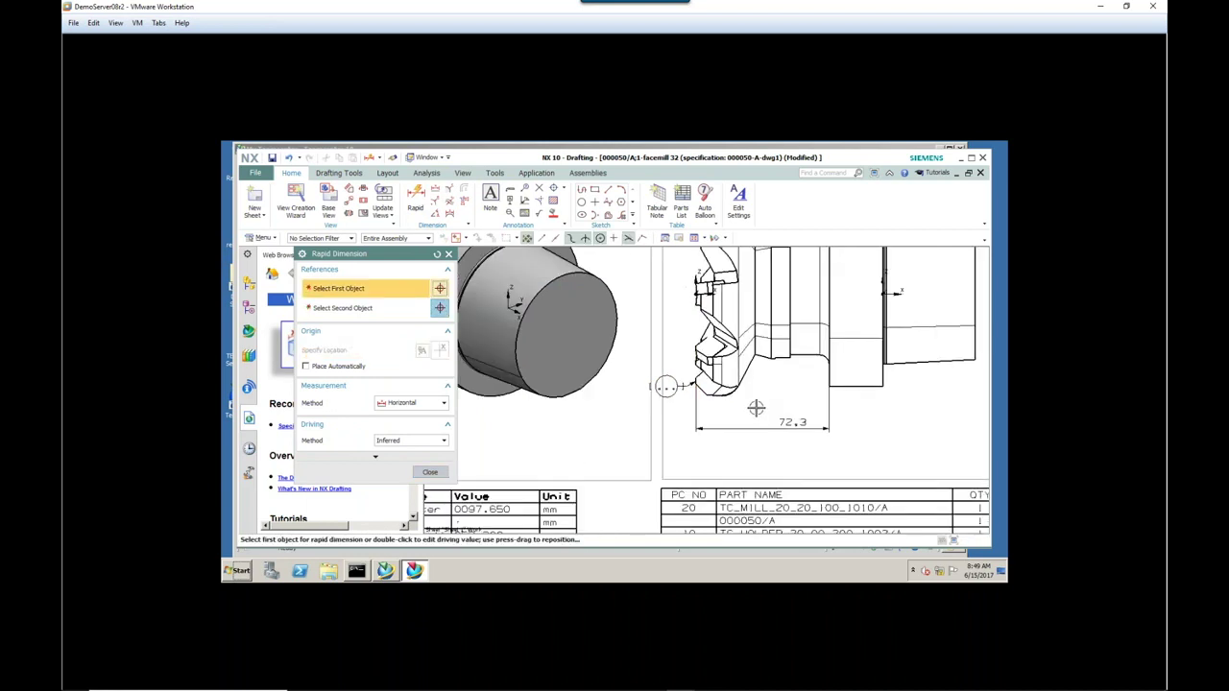
pyautogui.scroll(-1, 758, 408)
pyautogui.click(430, 473)
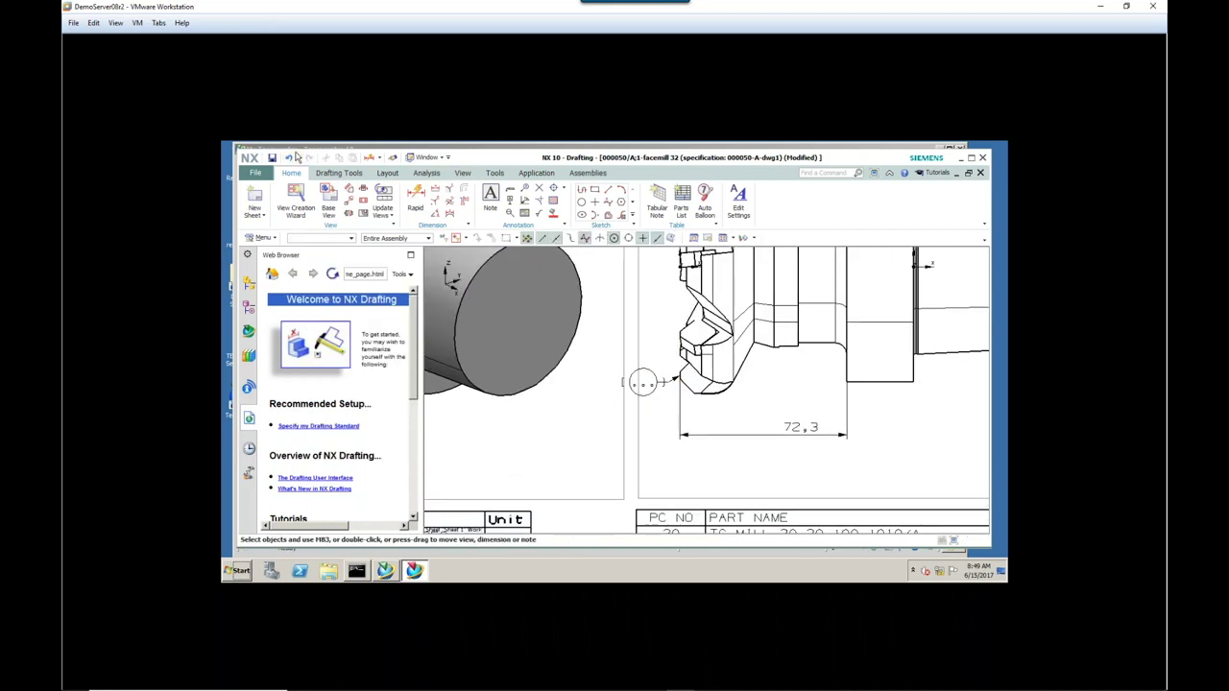
# - Save the dimensioned drawing and close the part together with its components
pyautogui.click(271, 158)
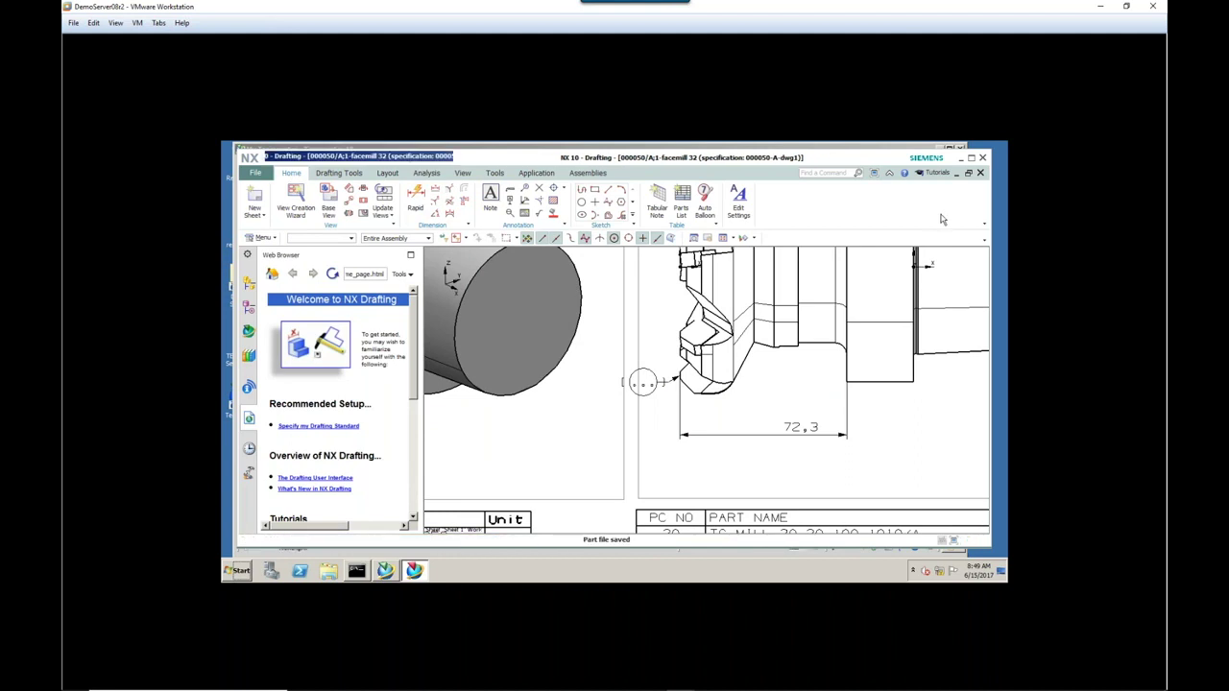
pyautogui.click(980, 174)
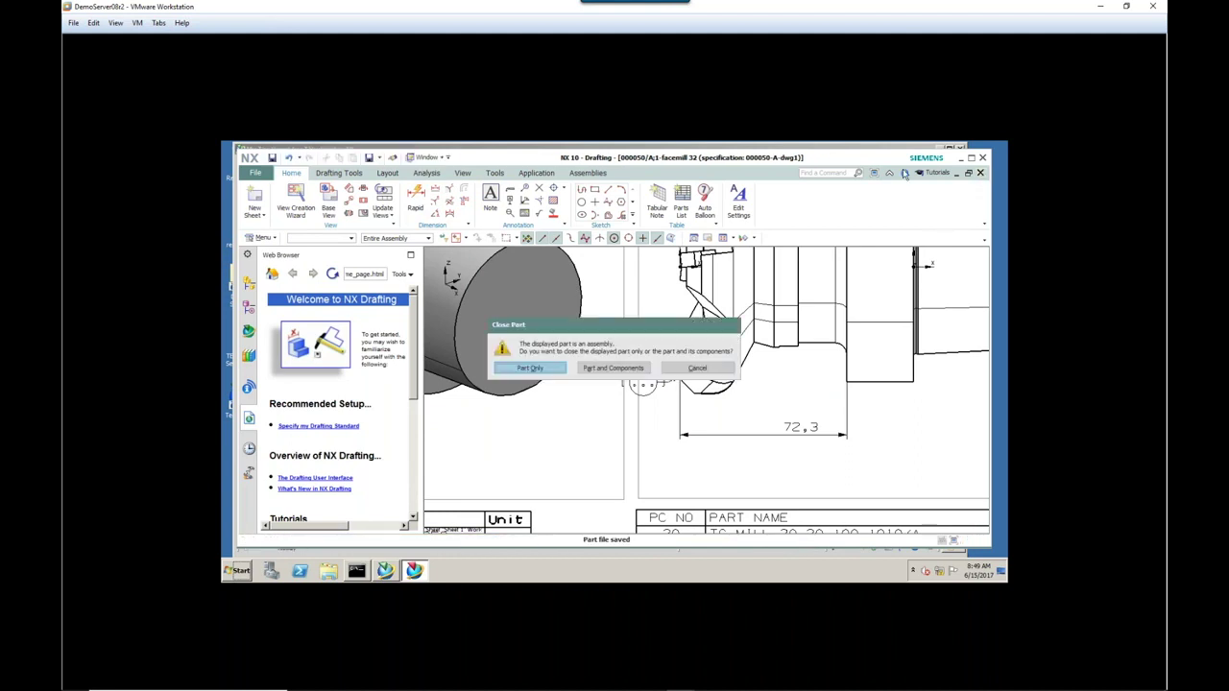
pyautogui.click(640, 370)
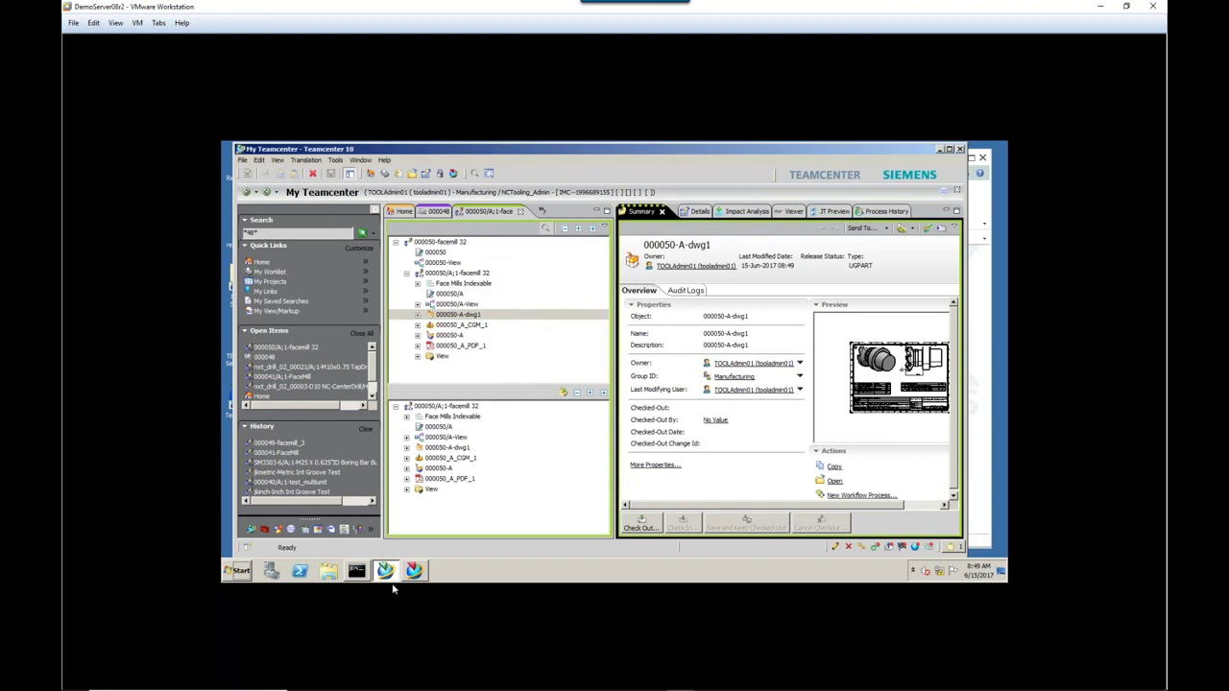
# - Send facemill 32 back to Resource Manager and rerun the automatic tool assembly functions with Write NX part attributes off
pyautogui.moveTo(414, 570)
pyautogui.rightClick(445, 244)
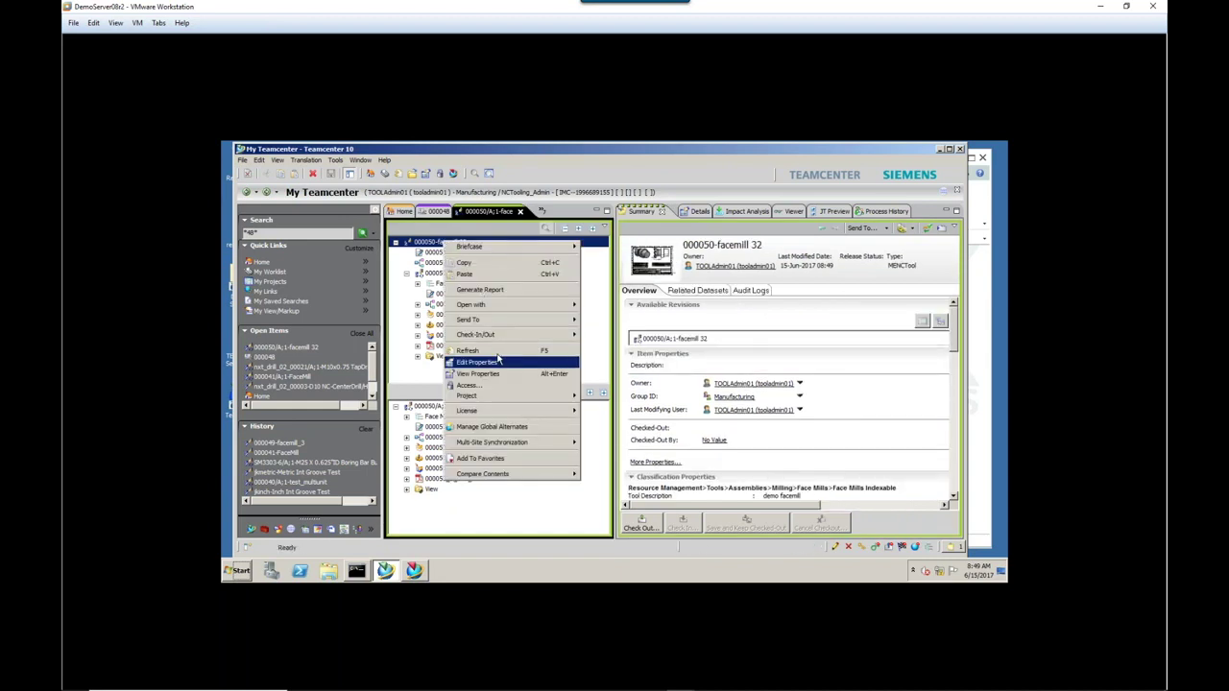
pyautogui.click(639, 357)
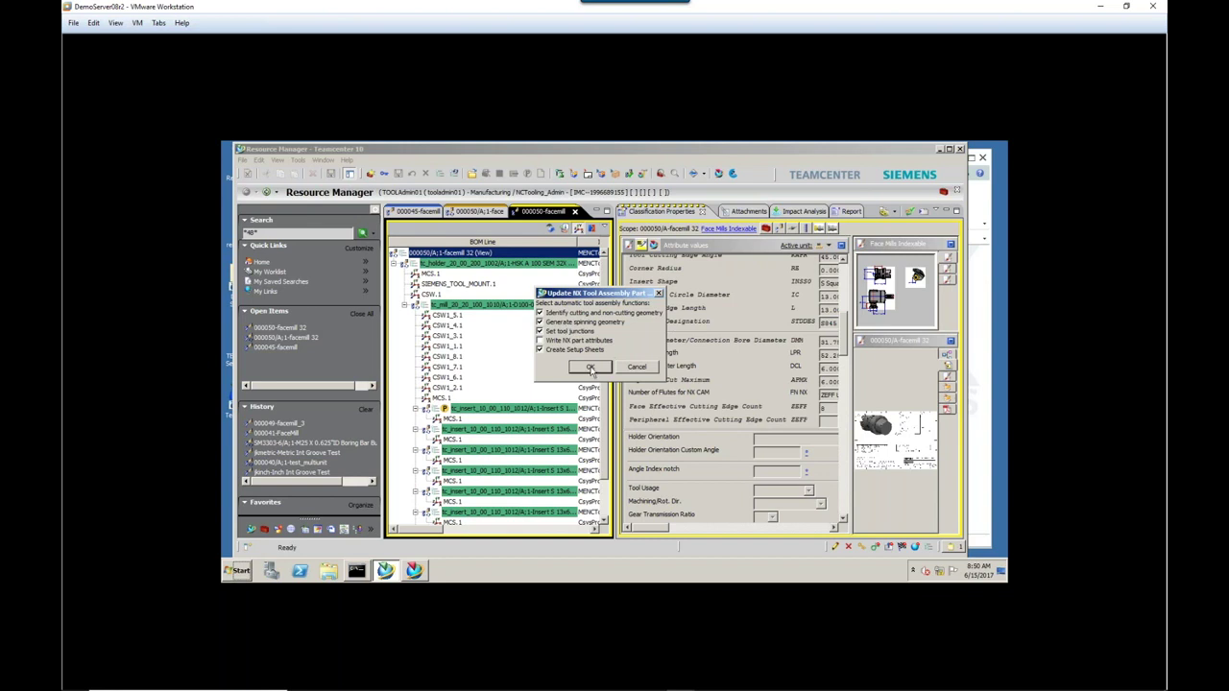
pyautogui.click(590, 369)
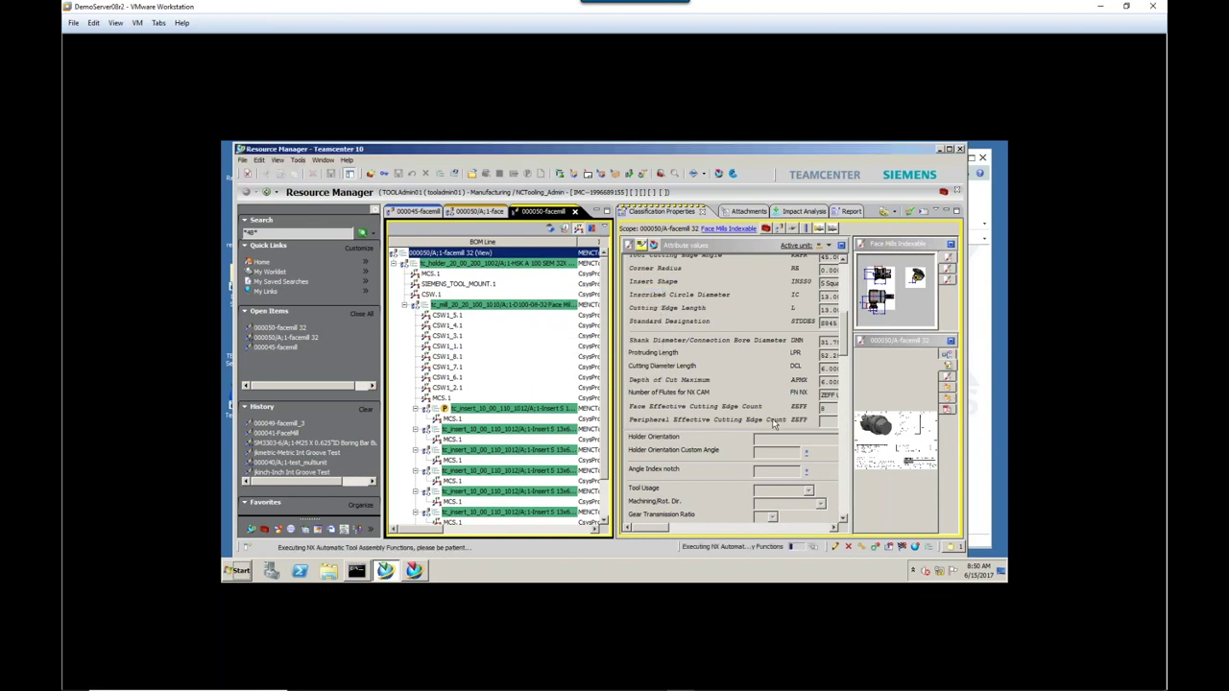
pyautogui.moveTo(774, 424)
pyautogui.click(695, 360)
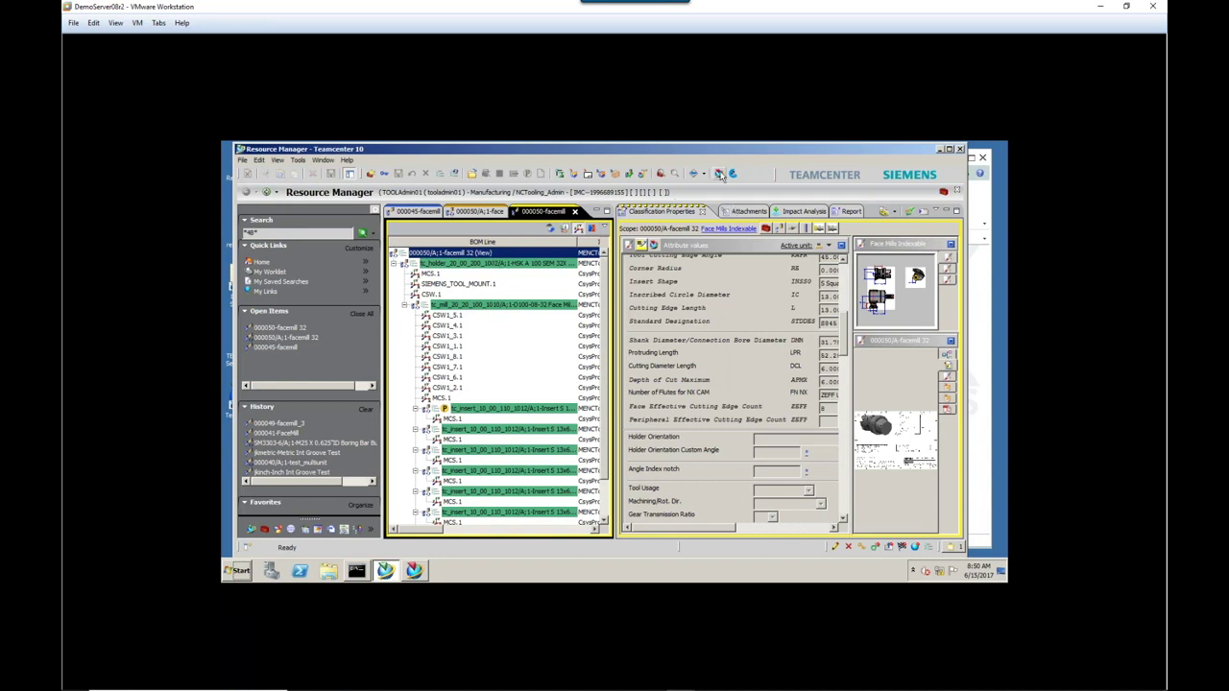
# - Open the updated facemill 32 assembly in NX to view its 3D model
pyautogui.click(722, 174)
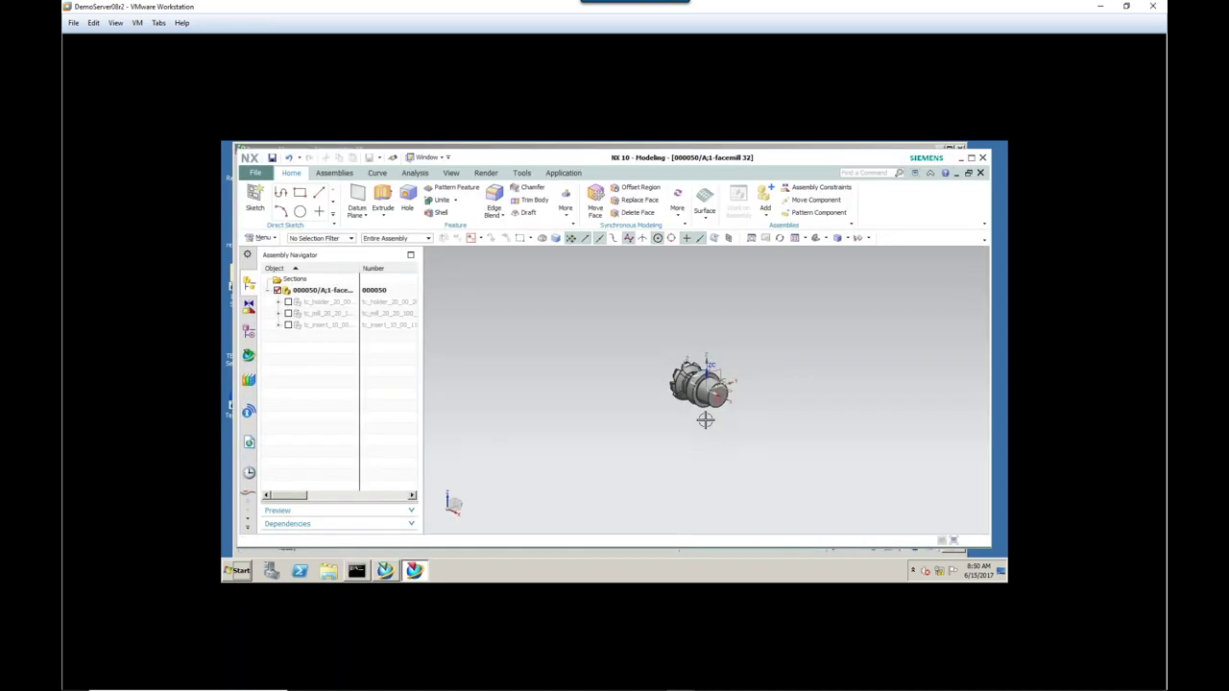
pyautogui.scroll(3, 576, 398)
pyautogui.moveTo(576, 398); pyautogui.dragTo(540, 364, button='middle')
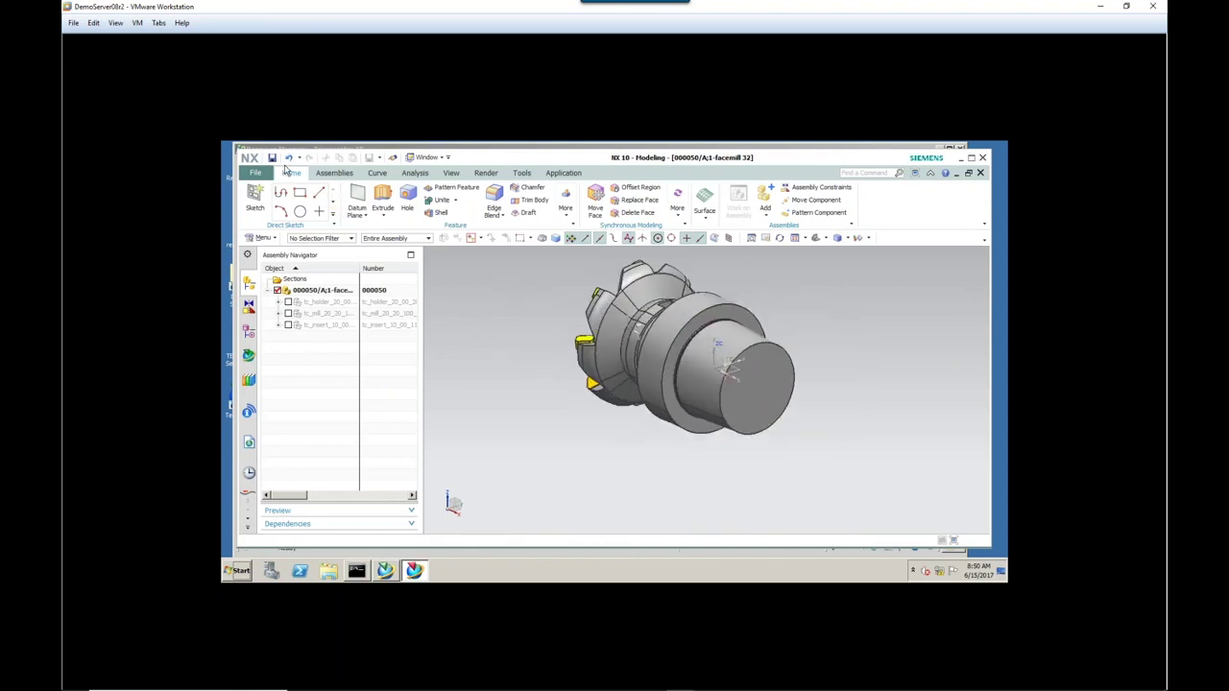
# - Switch the assembly to Machine Tool Builder, expand TOOL_BASE, and highlight the CUTTING_SPUN geometry
pyautogui.click(256, 173)
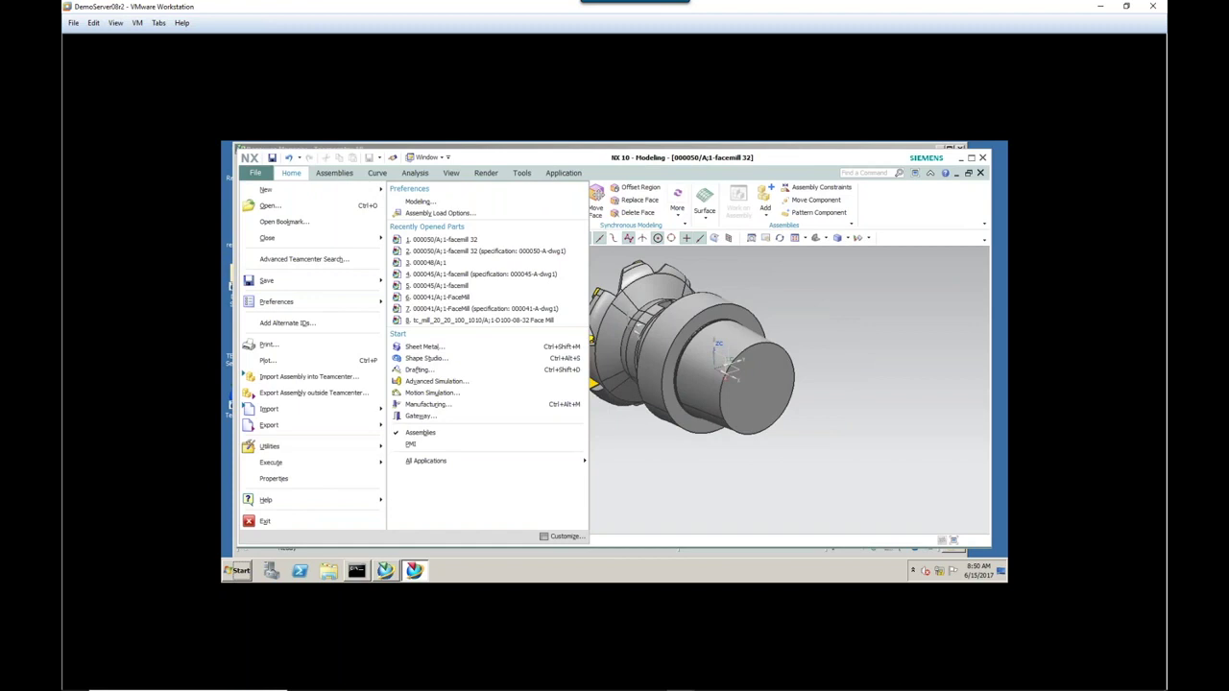
pyautogui.moveTo(440, 462)
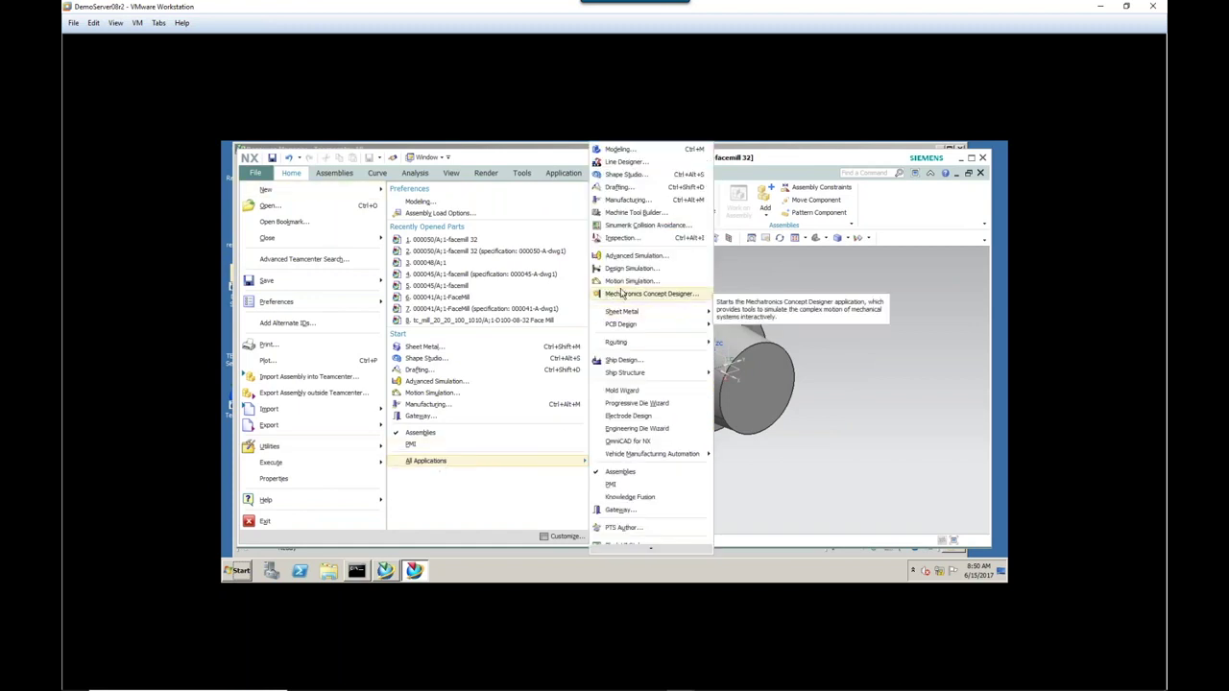
pyautogui.click(632, 213)
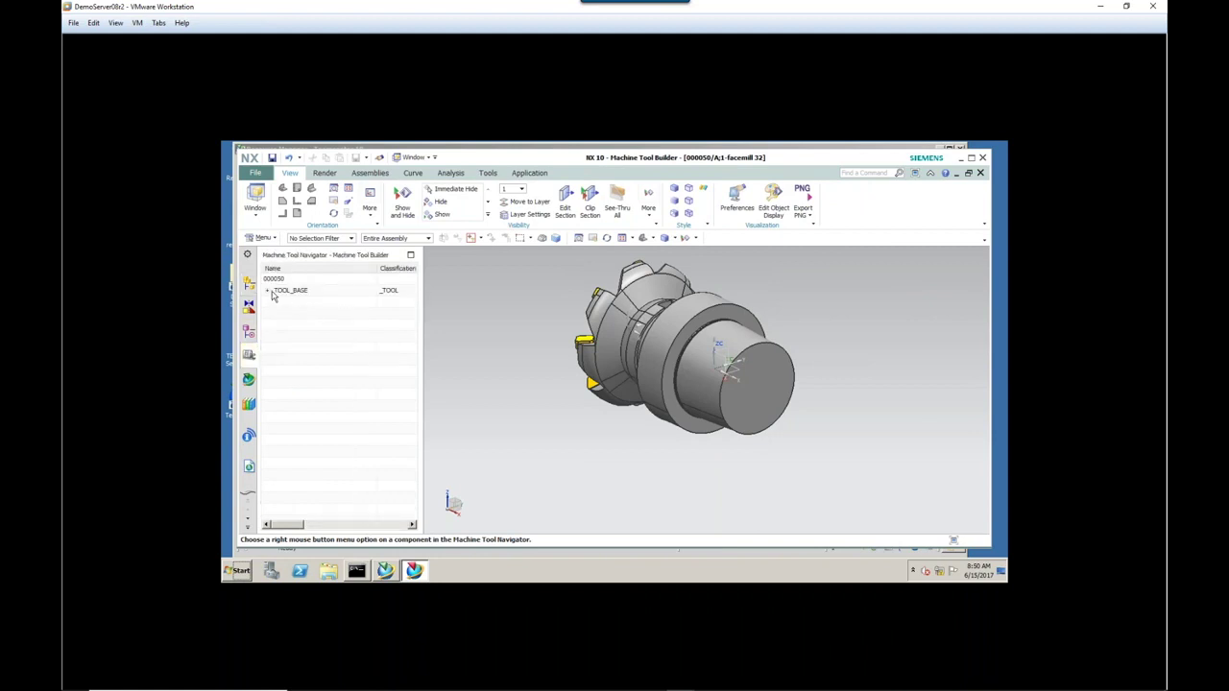
pyautogui.click(268, 291)
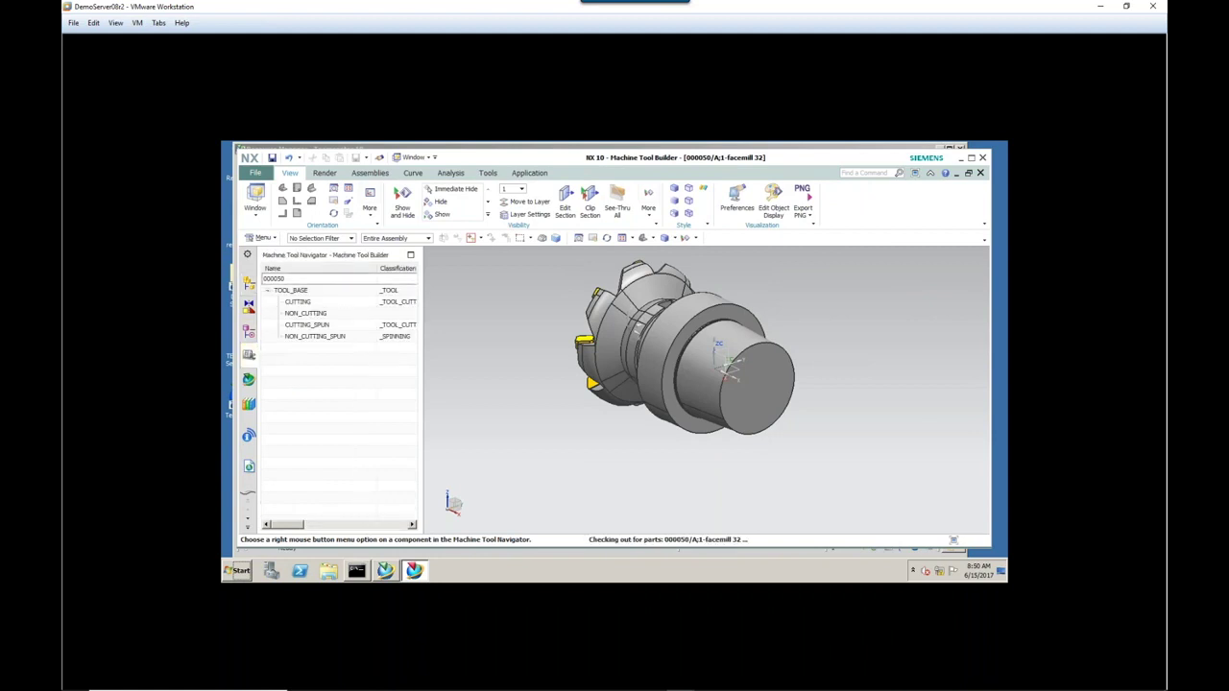
pyautogui.click(308, 324)
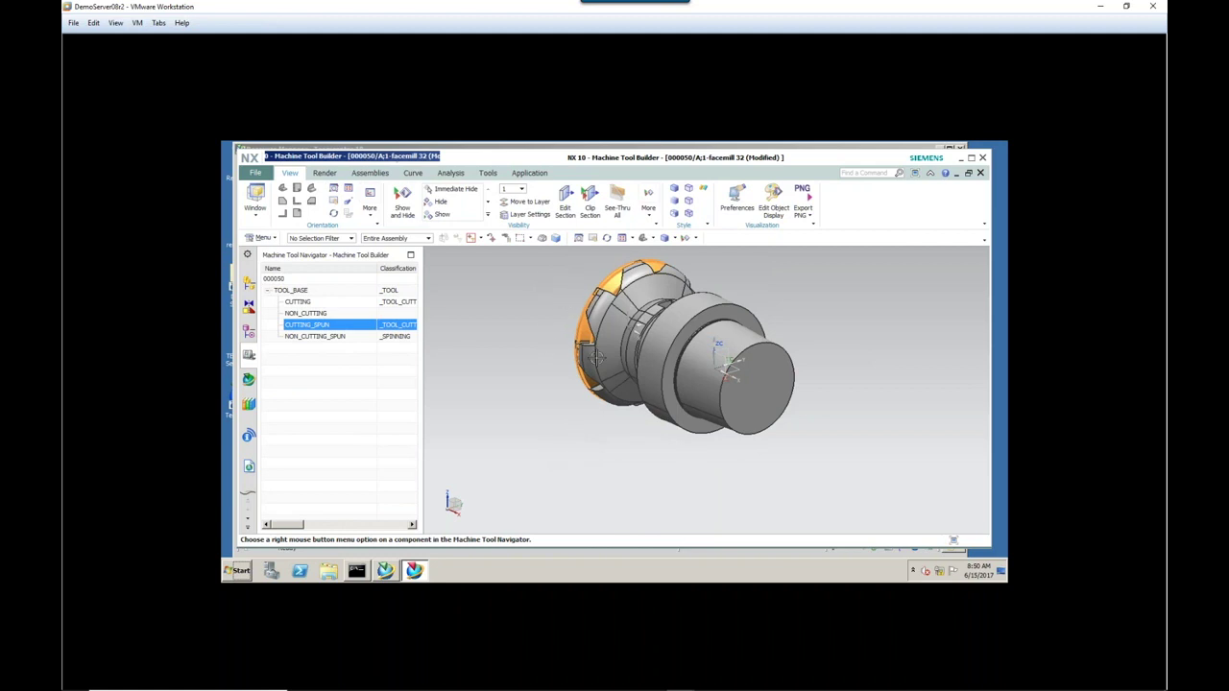
# - Examine the highlighted CUTTING_SPUN geometry around the cutter's inserts and compare it with the rest of the face mill assembly
pyautogui.scroll(-3, 596, 356)
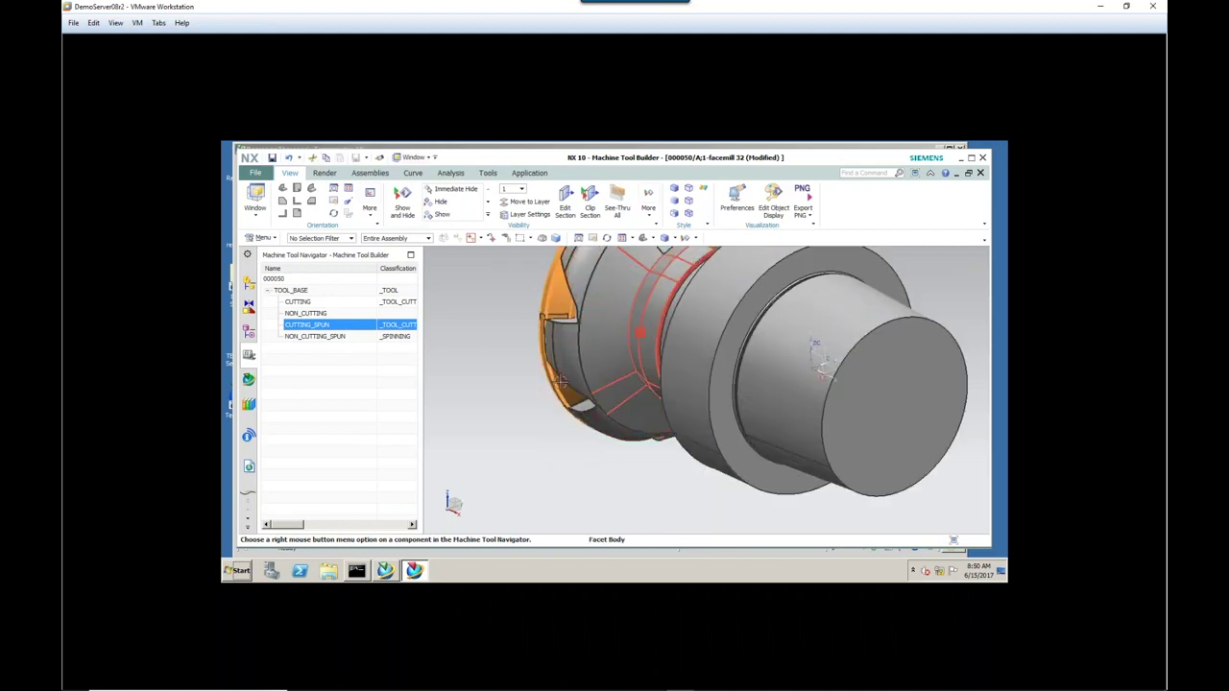
pyautogui.scroll(4, 559, 382)
pyautogui.scroll(-2, 560, 382)
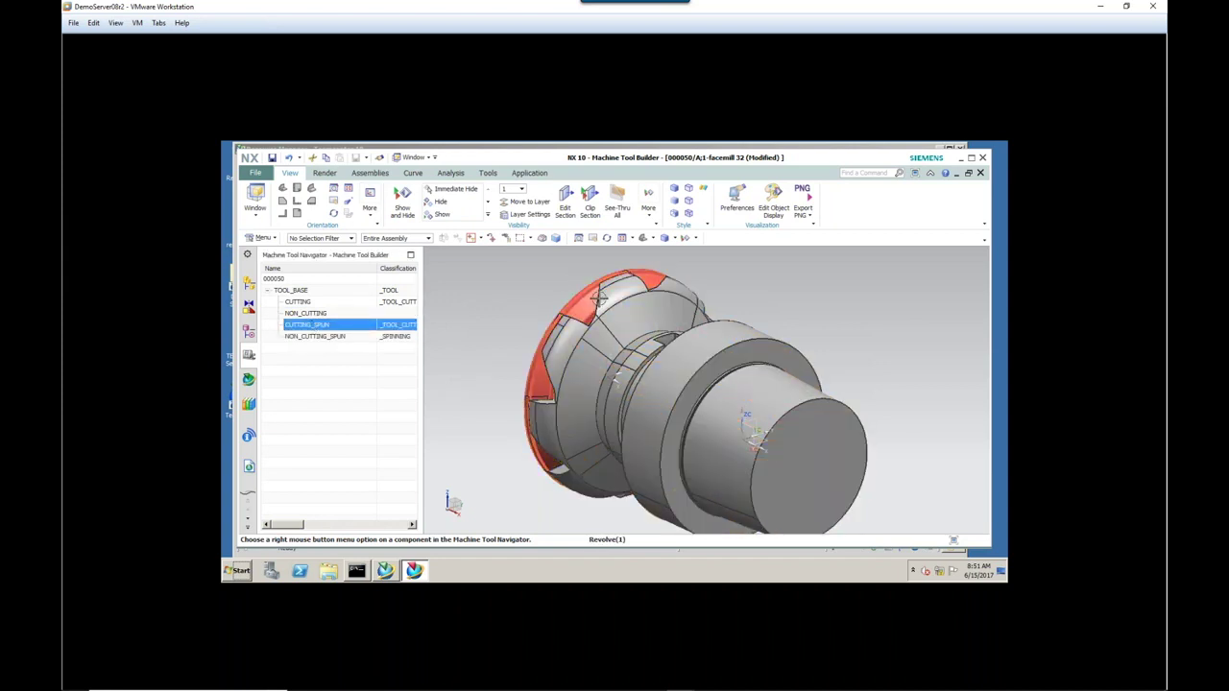
pyautogui.scroll(3, 598, 300)
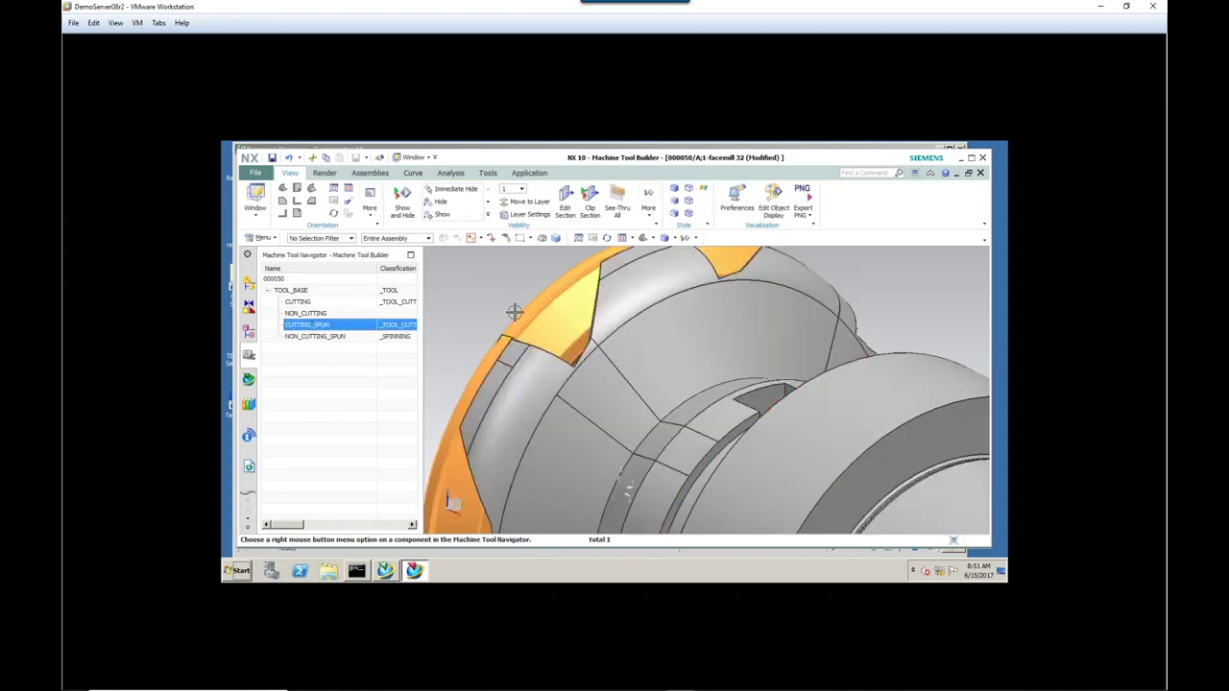
pyautogui.scroll(-5, 548, 323)
pyautogui.scroll(5, 524, 365)
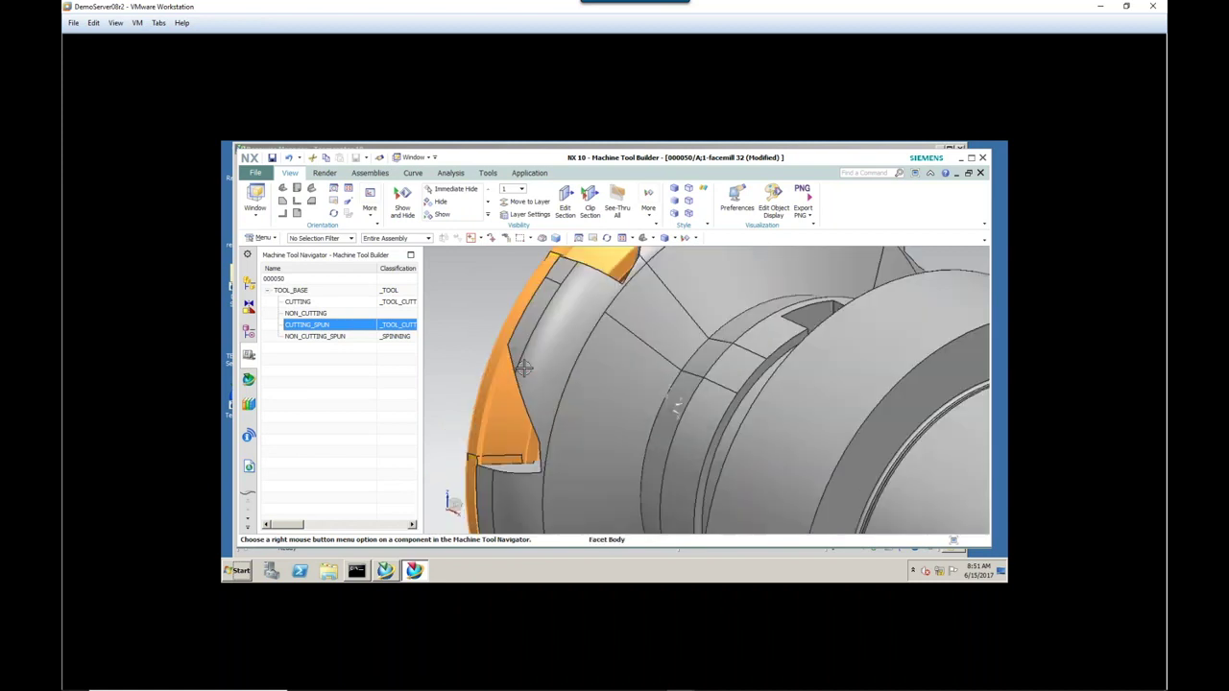
pyautogui.click(476, 411)
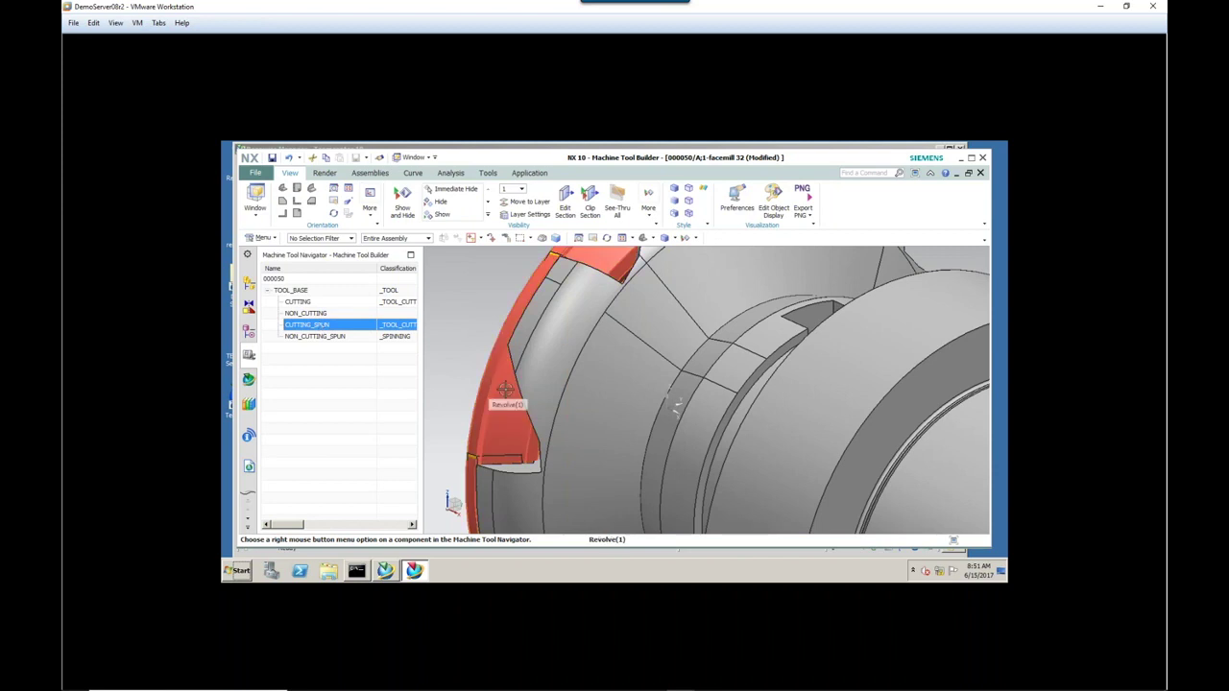
pyautogui.scroll(-5, 452, 502)
pyautogui.scroll(-2, 526, 505)
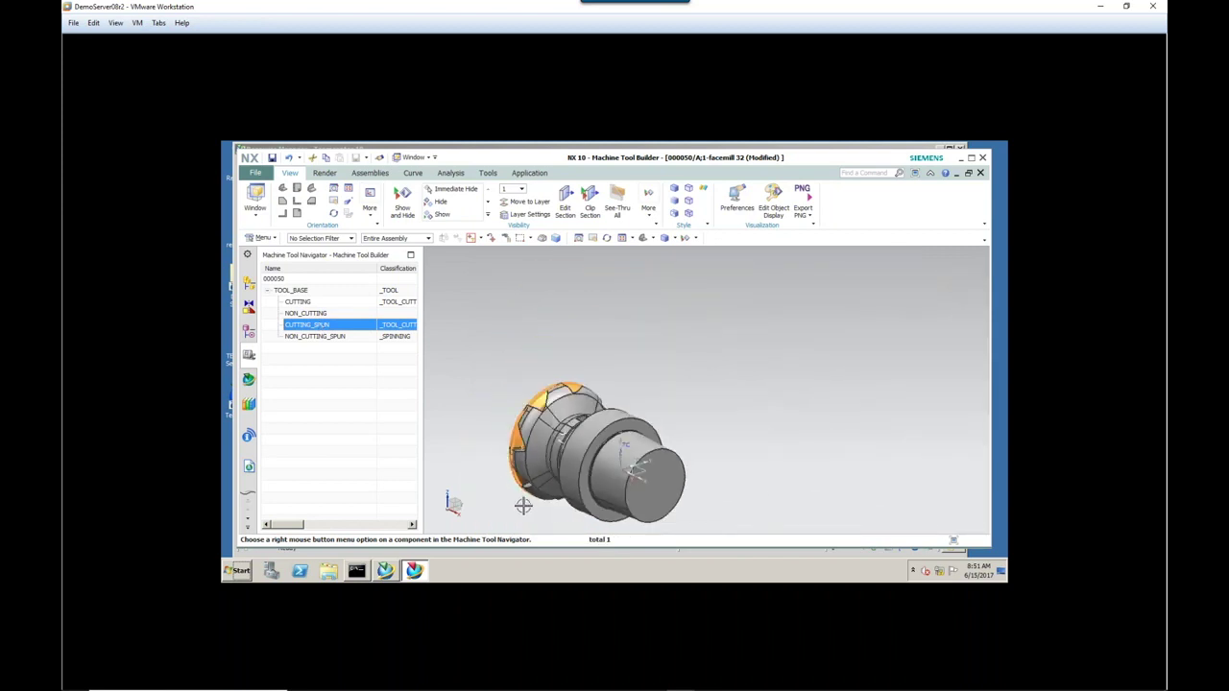
pyautogui.scroll(6, 526, 505)
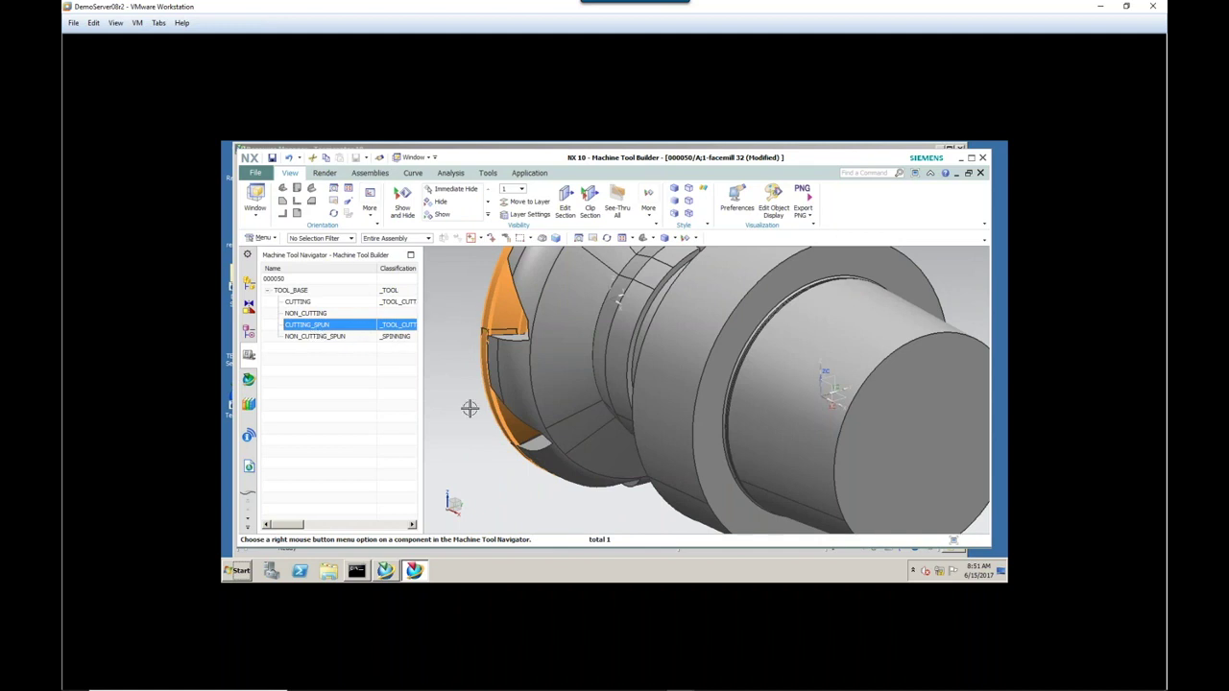
pyautogui.press('Home')
pyautogui.scroll(-3, 553, 443)
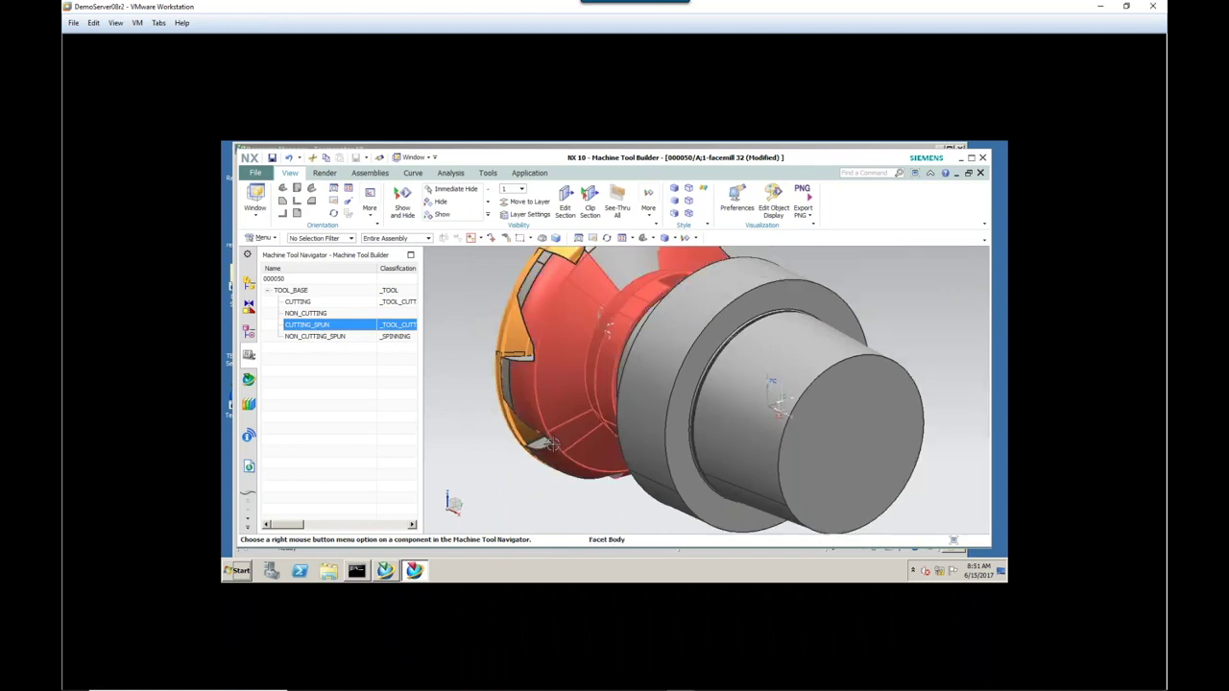
# - Close the facemill 32 assembly together with its components
pyautogui.click(980, 173)
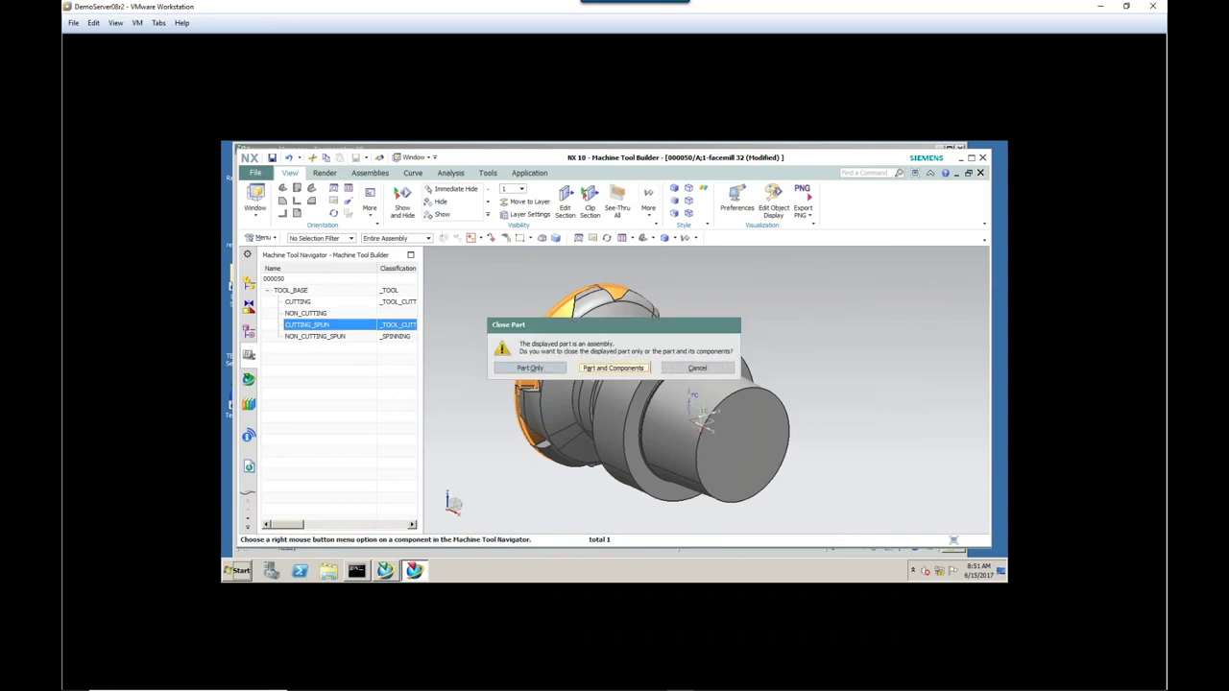
pyautogui.click(638, 369)
pyautogui.click(633, 372)
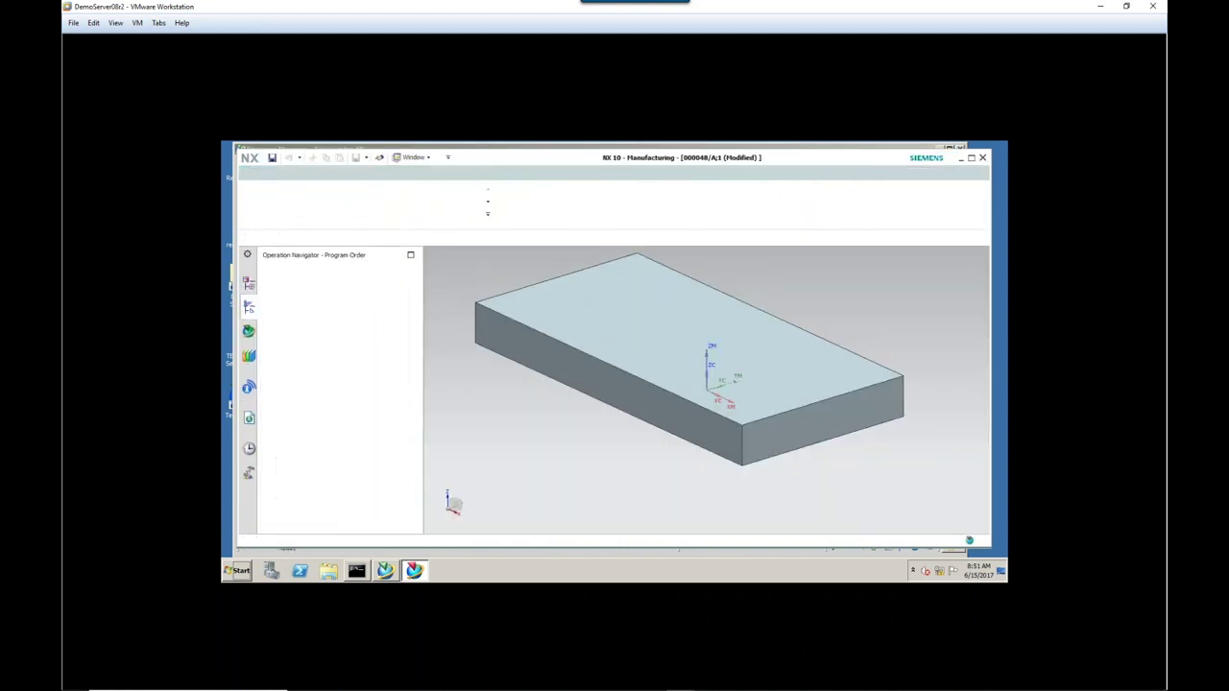
# - Set the configuration file in the Manufacturing Preferences to cam_part_planner_mrl.dat
pyautogui.moveTo(532, 345); pyautogui.dragTo(670, 317, button='middle')
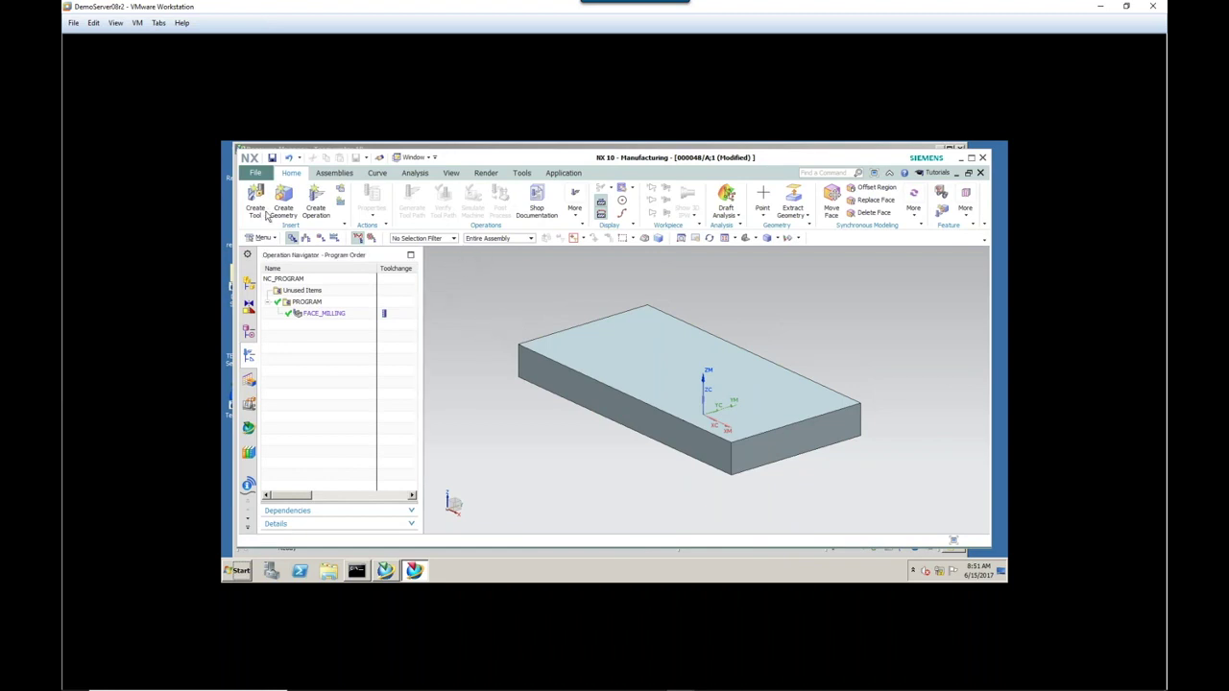
pyautogui.click(254, 199)
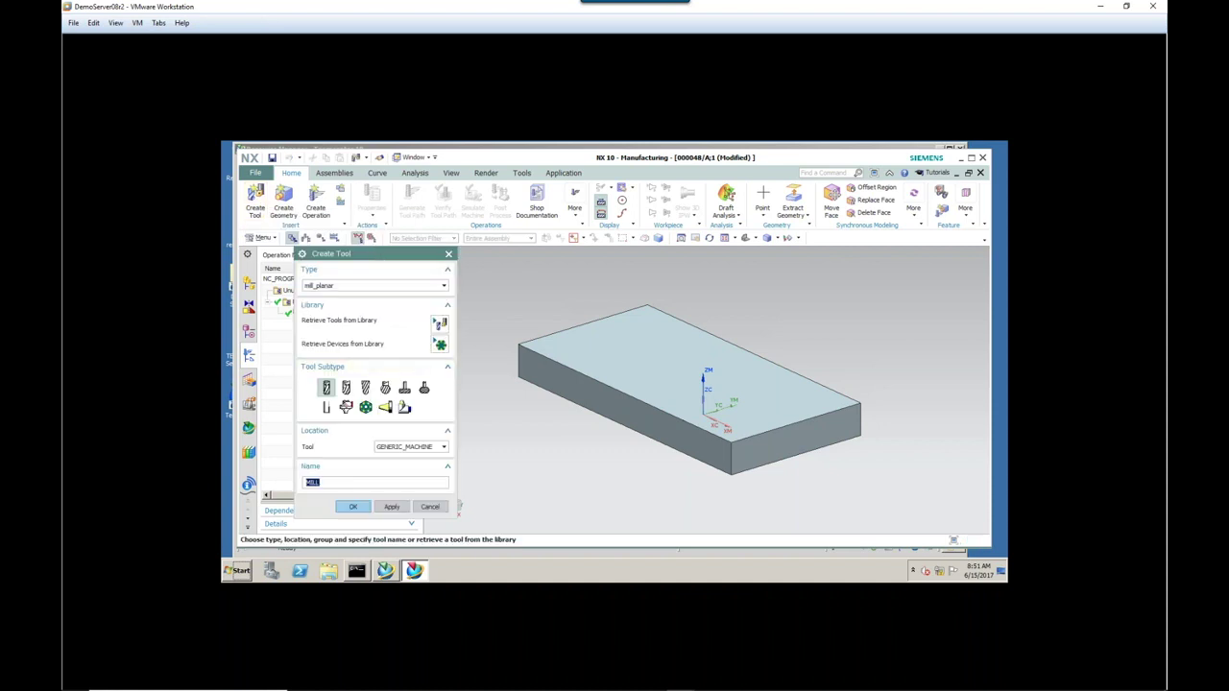
pyautogui.click(442, 506)
pyautogui.click(255, 173)
pyautogui.moveTo(382, 192)
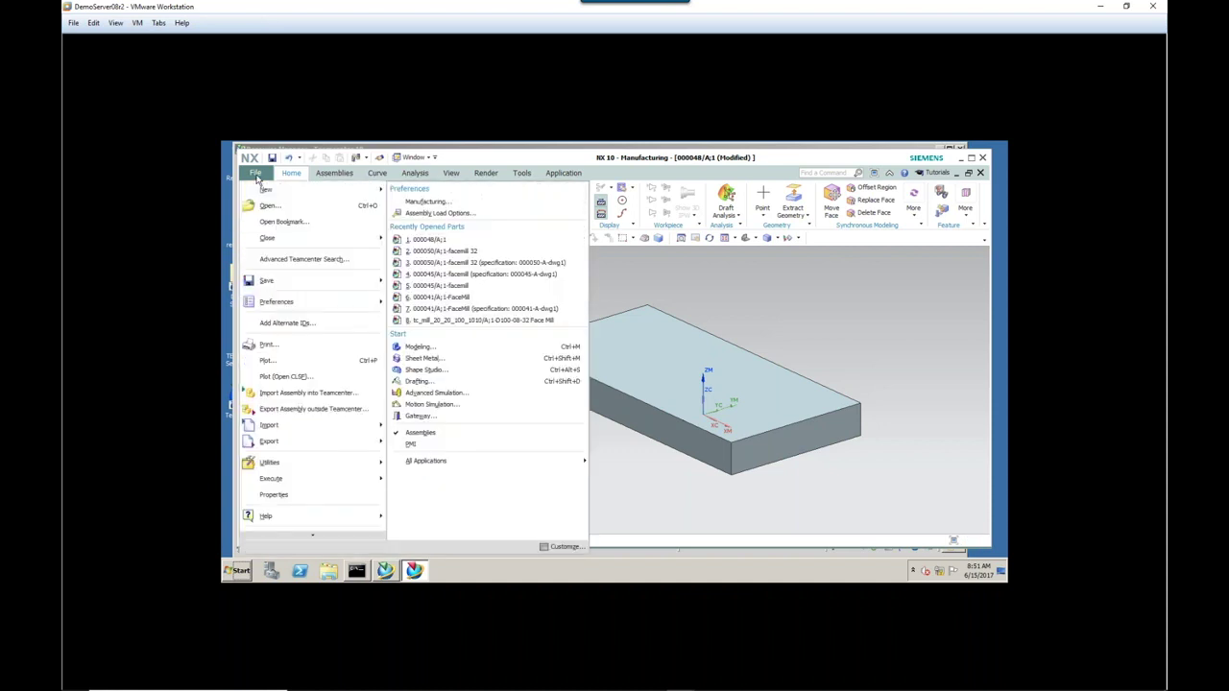
pyautogui.click(409, 202)
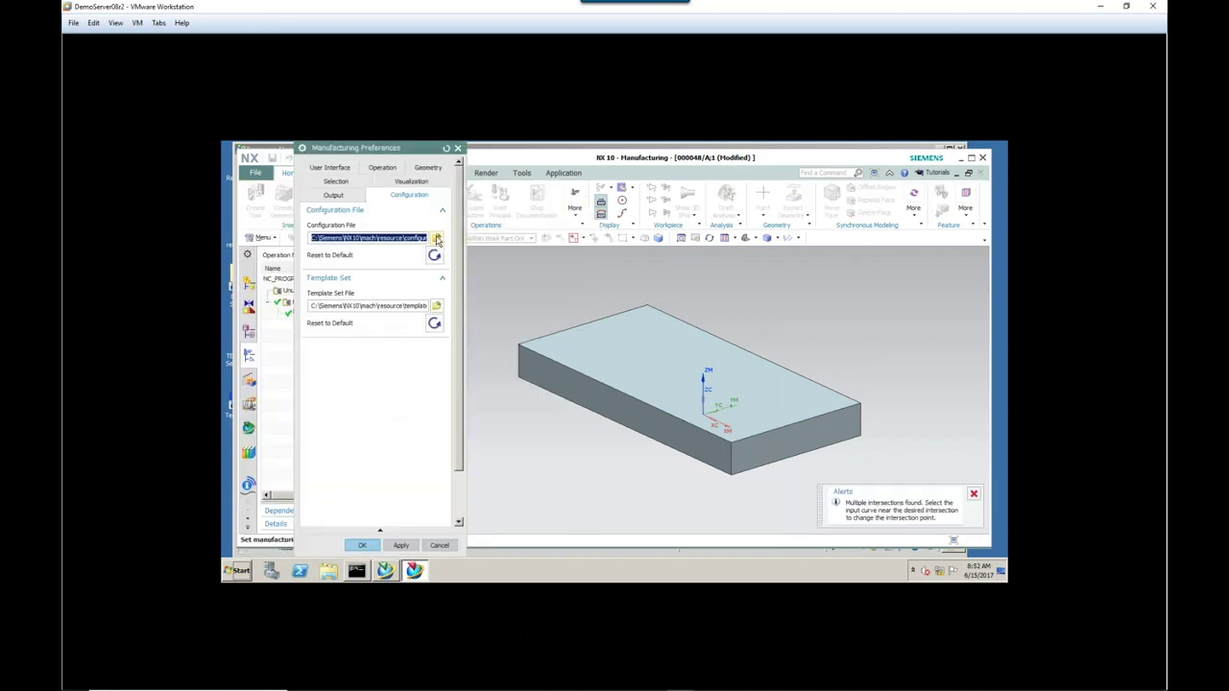
pyautogui.click(436, 239)
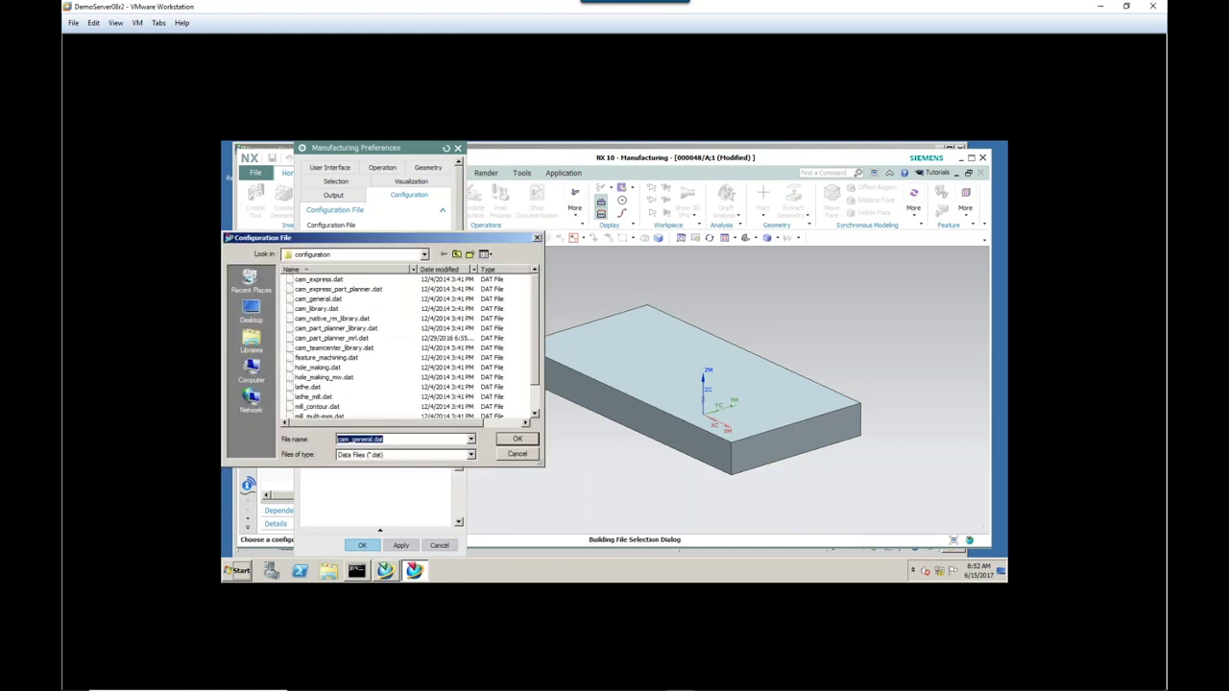
pyautogui.click(317, 340)
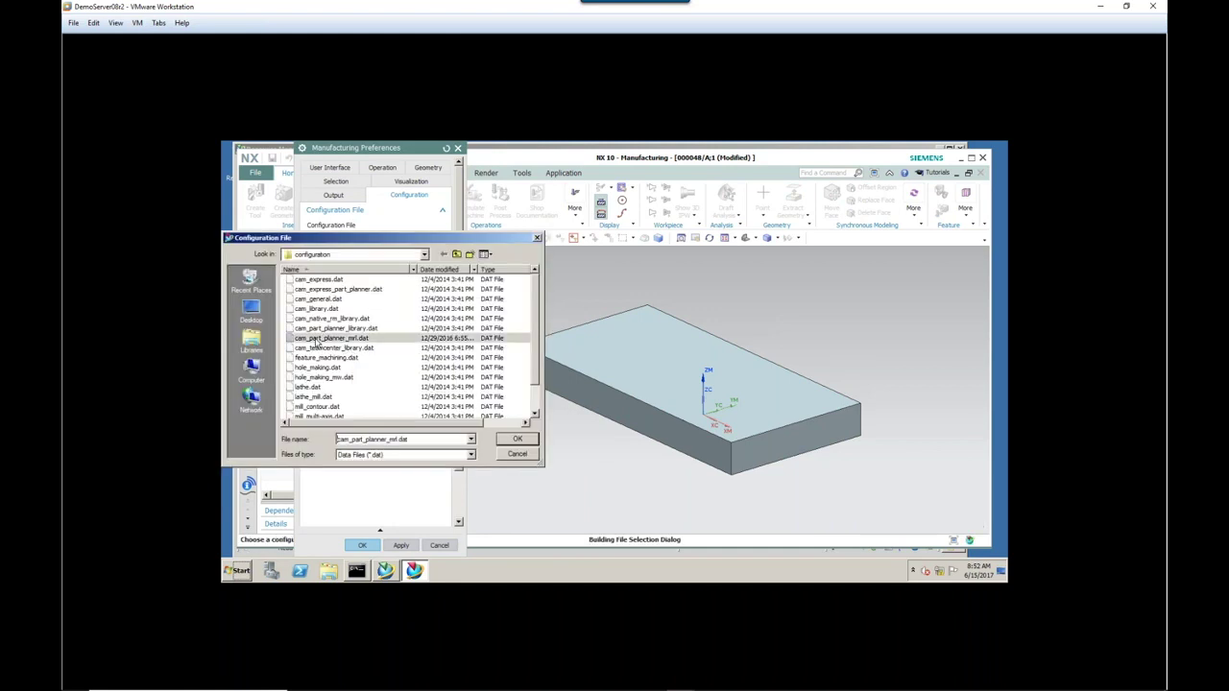
pyautogui.click(516, 439)
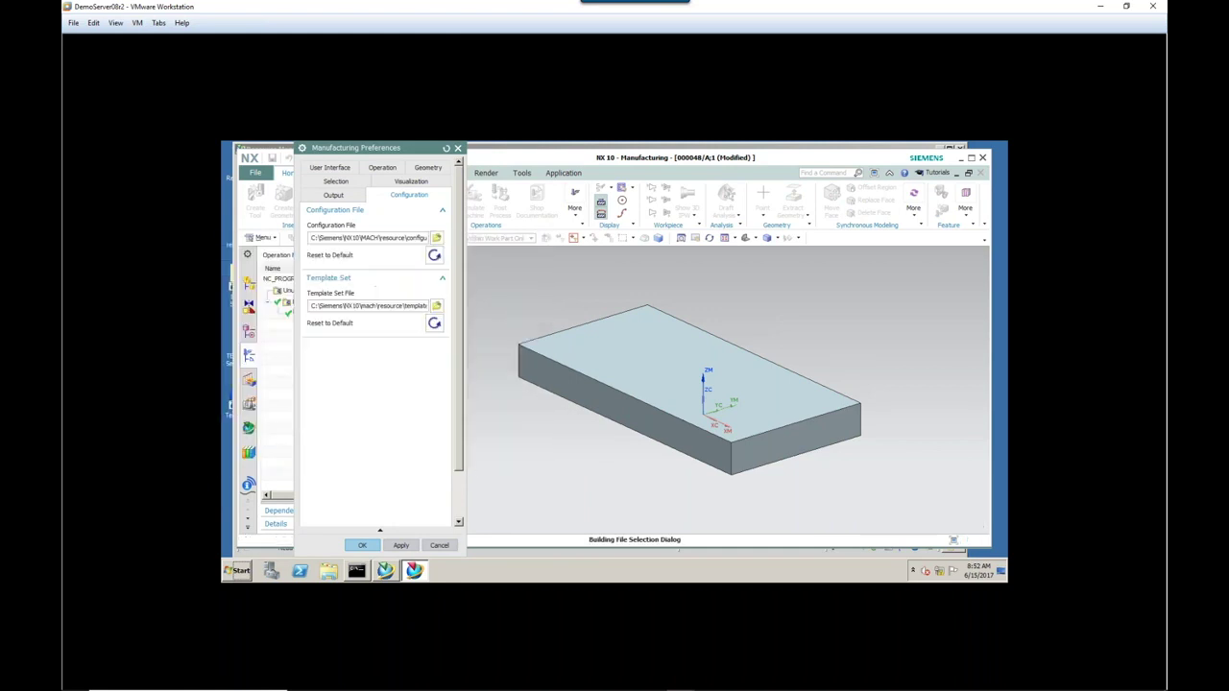
pyautogui.click(362, 545)
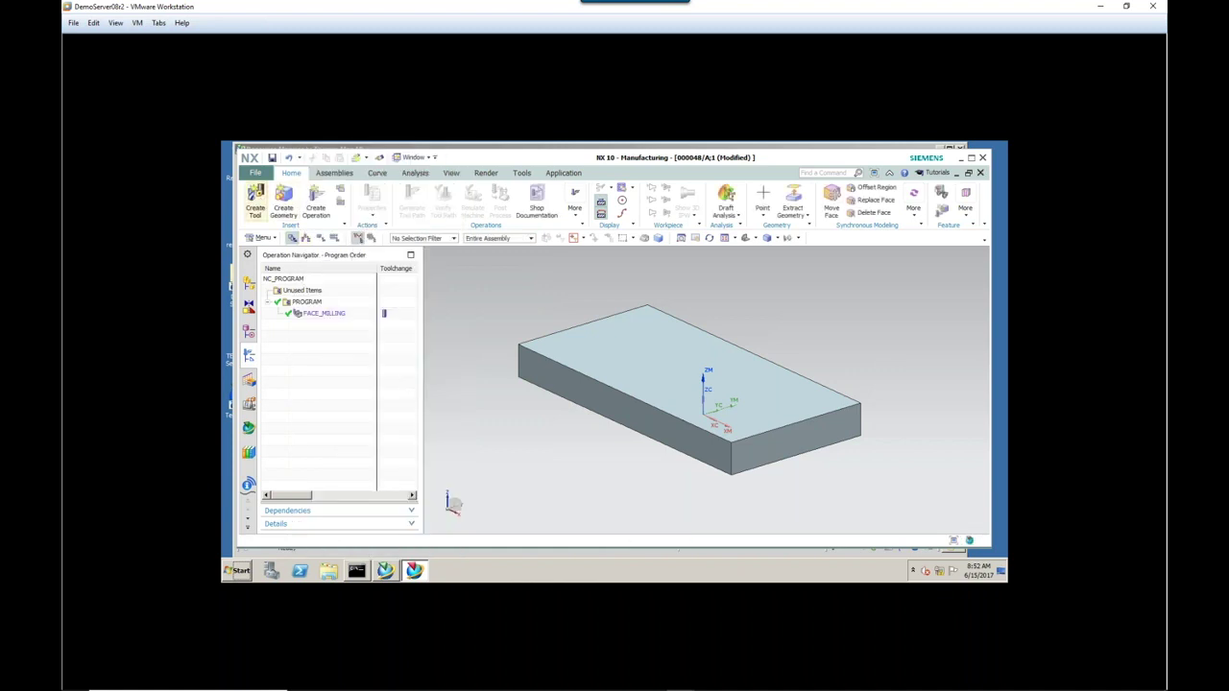
# - Search the tool library for milling assemblies of the class Face Mills Indexable, without restricting the search parameters
pyautogui.click(254, 201)
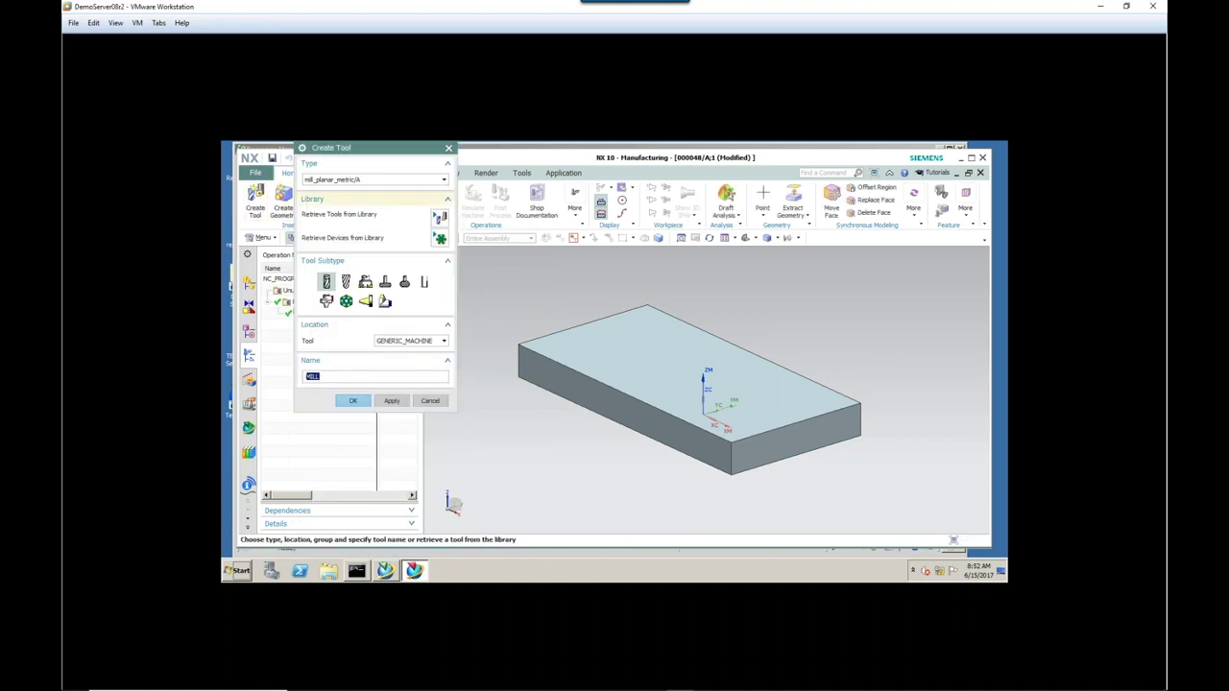
pyautogui.click(439, 218)
pyautogui.click(308, 203)
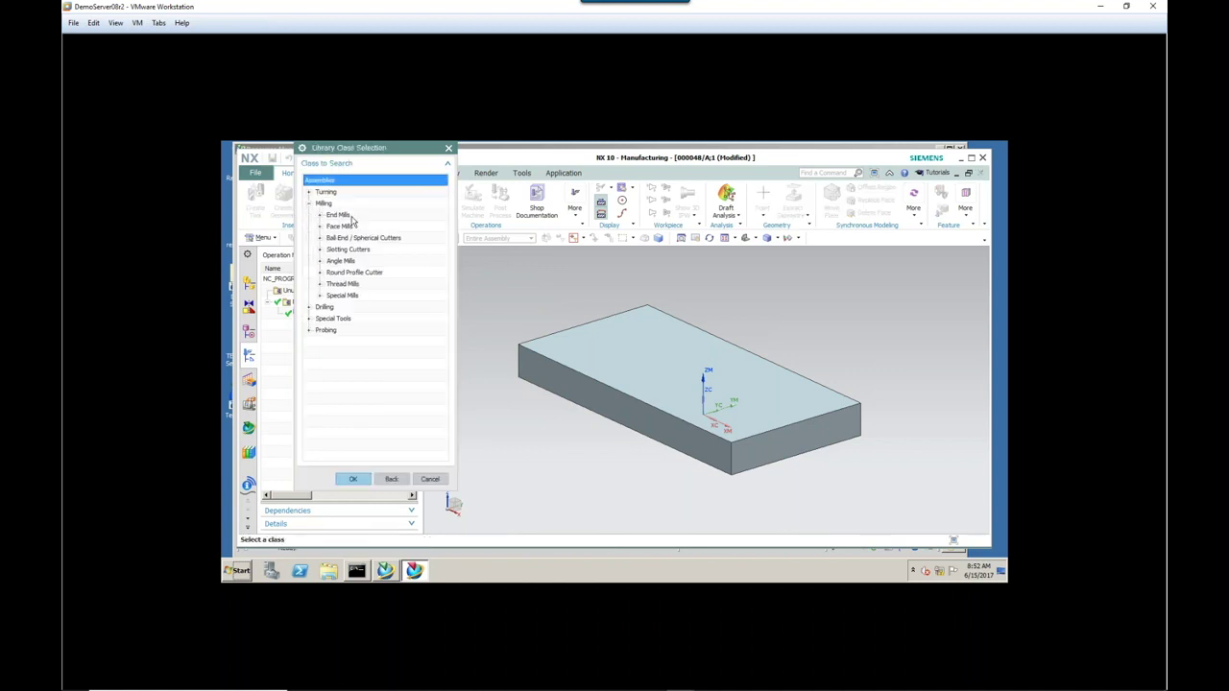
pyautogui.click(320, 227)
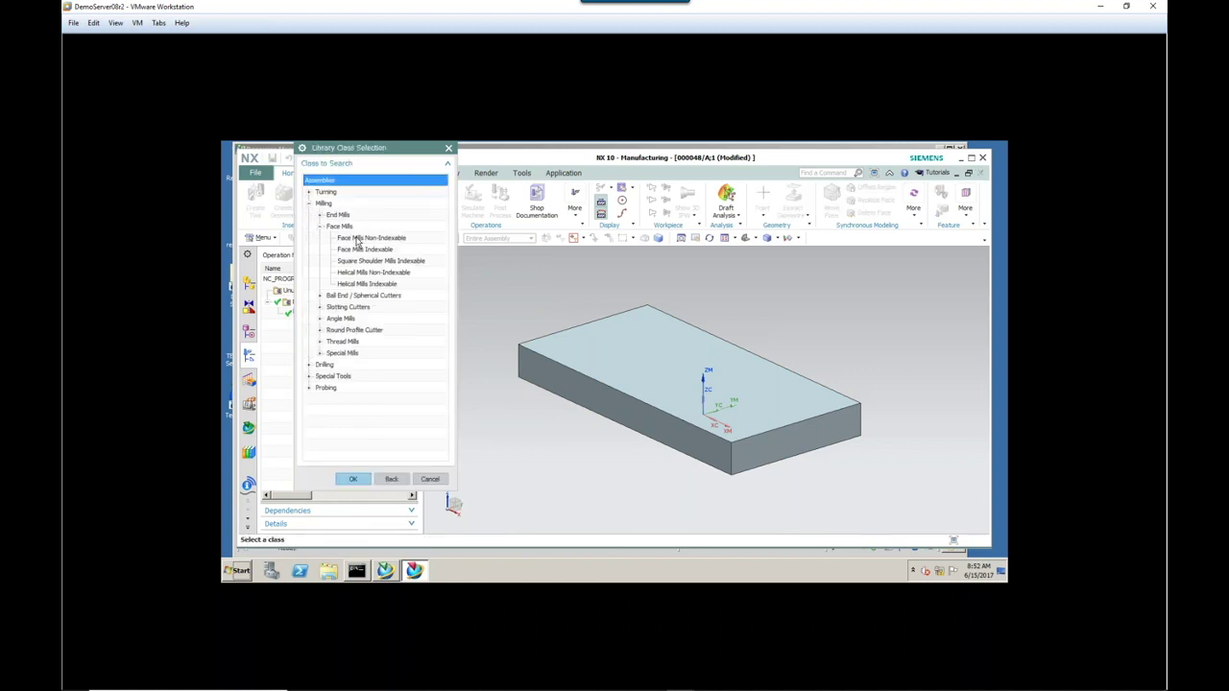
pyautogui.click(362, 250)
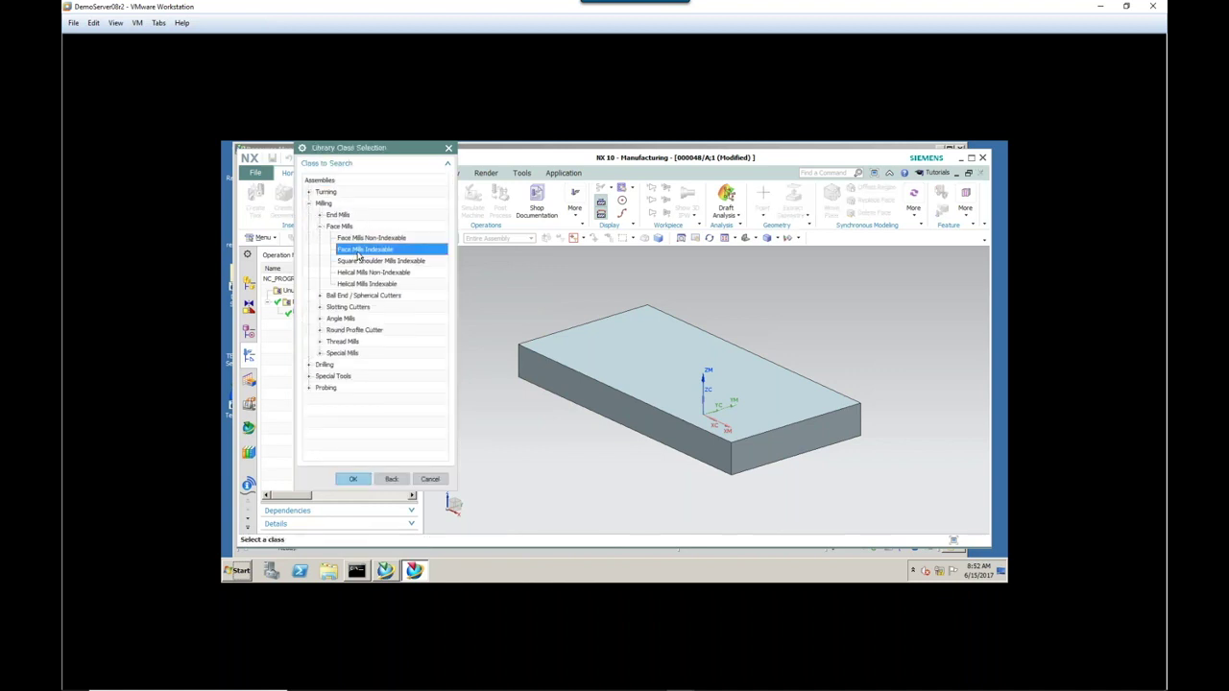
pyautogui.click(352, 478)
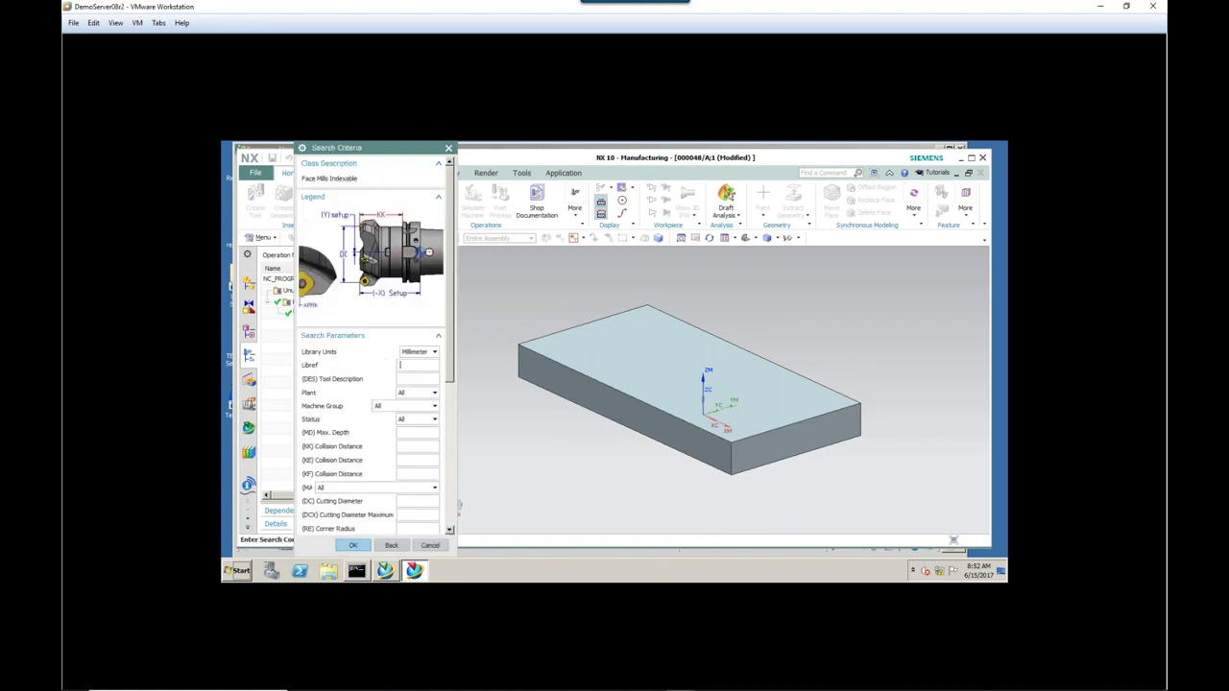
pyautogui.scroll(-3, 456, 429)
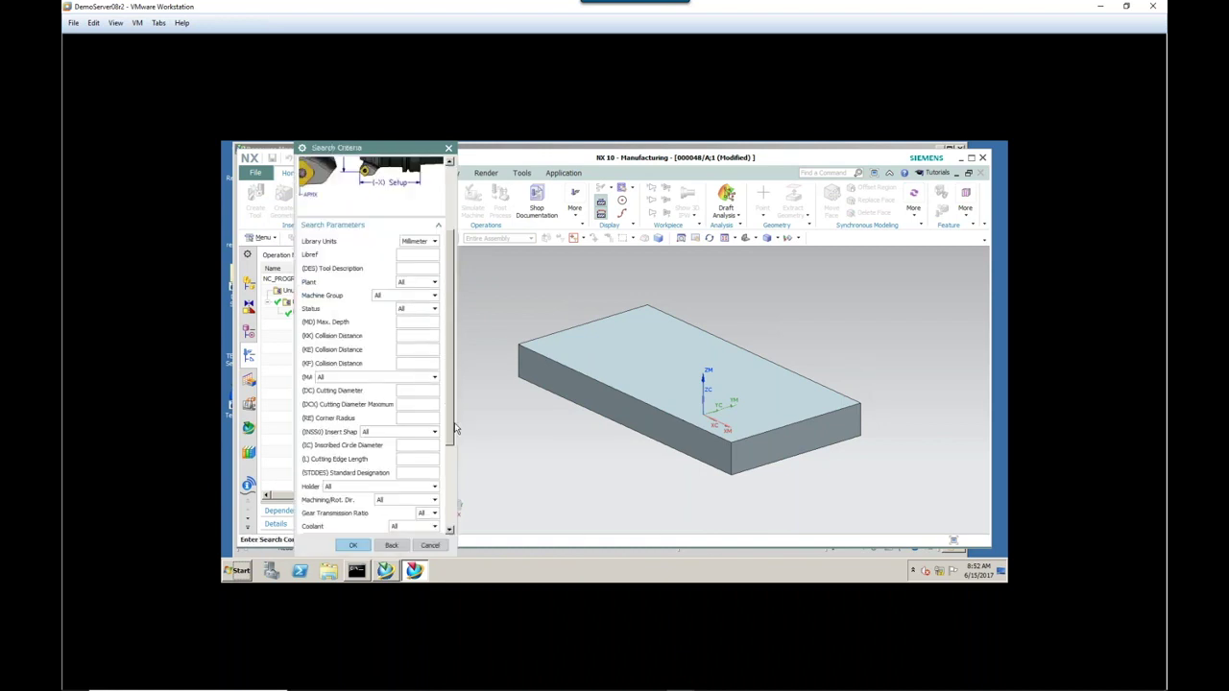
pyautogui.click(353, 544)
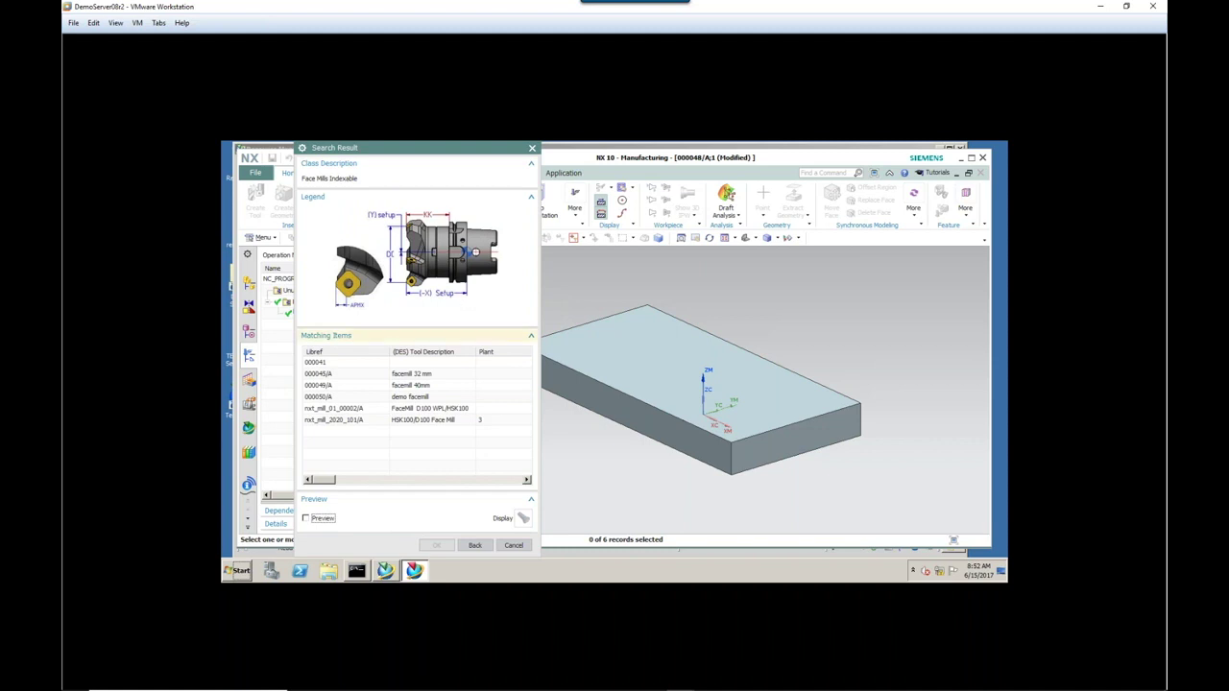
# - Retrieve the demo facemill 000050/A from the matching library items and finish tool creation
pyautogui.click(332, 396)
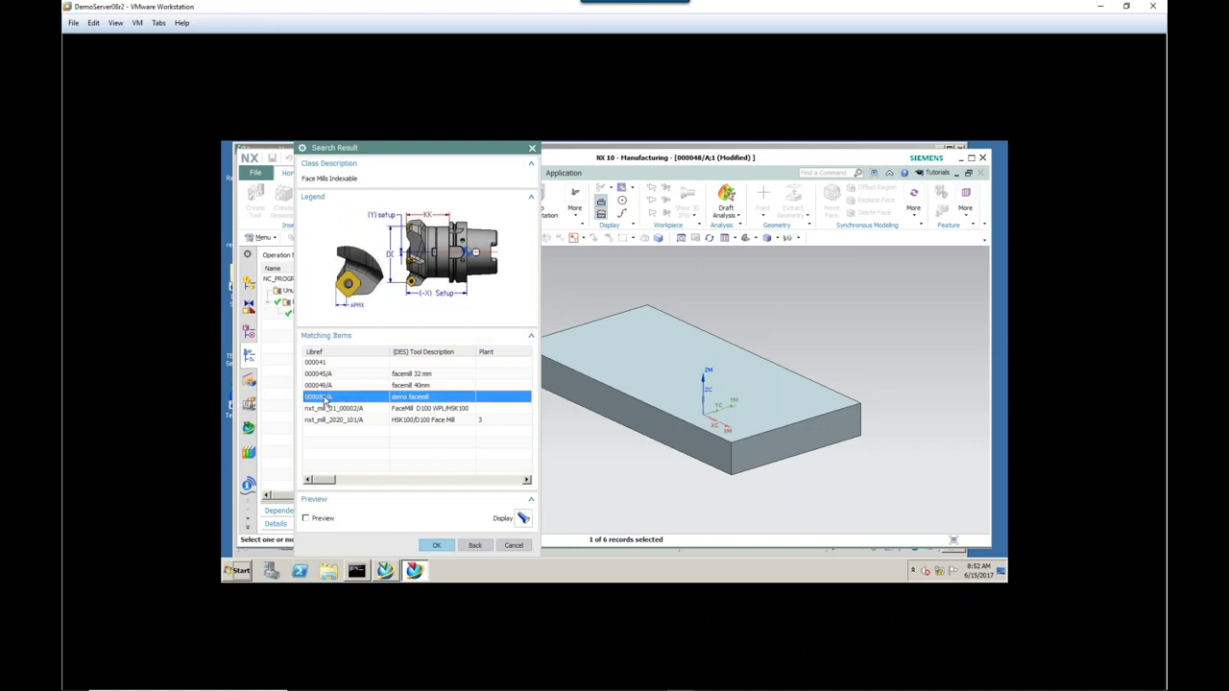
pyautogui.click(437, 546)
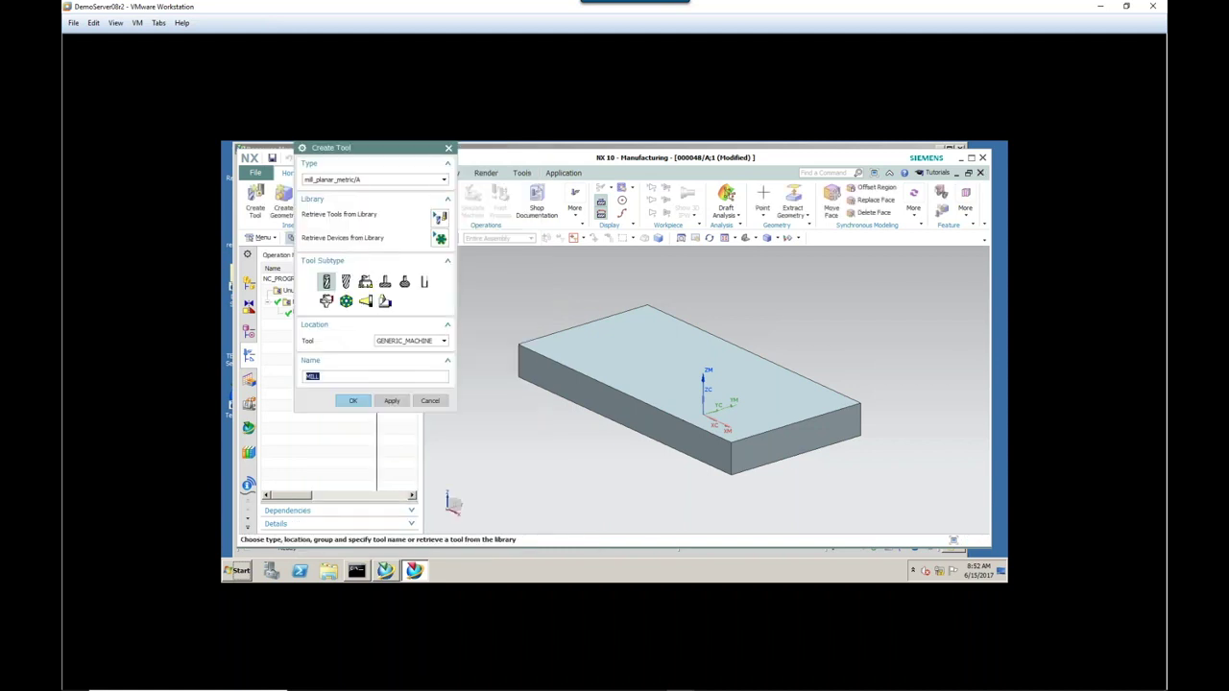
pyautogui.press('Escape')
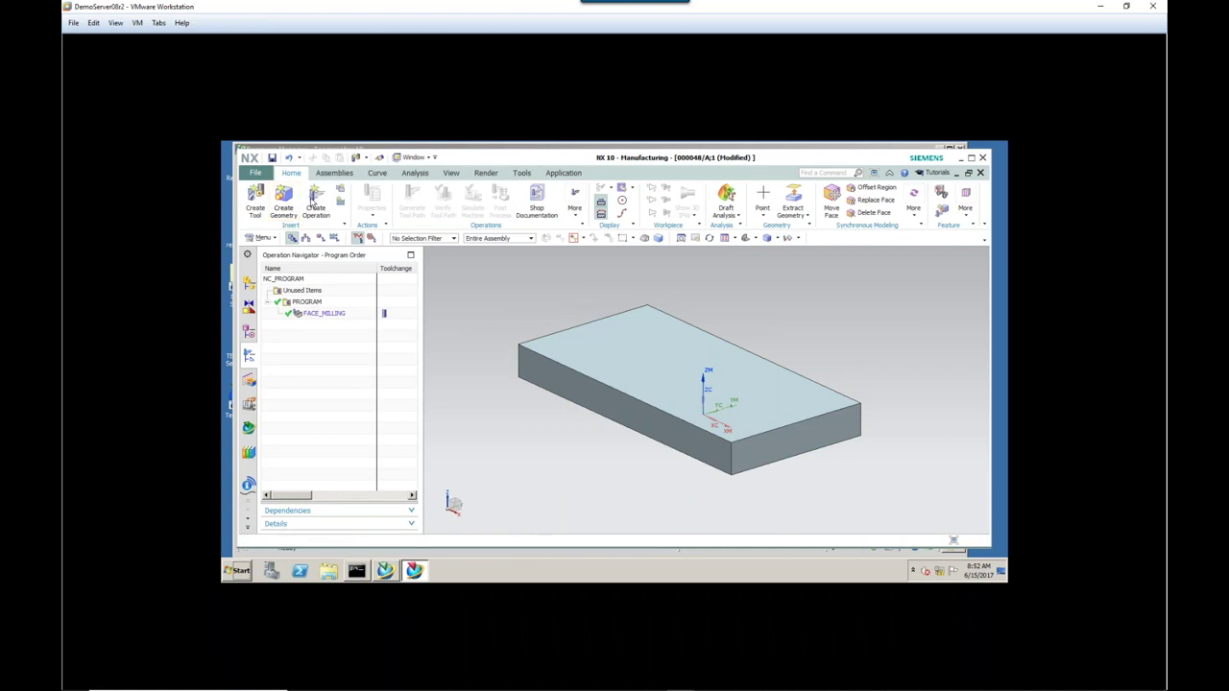
# - Create a FACE_MILLING_AREA operation of type mill_planar_metric/A that uses the demo facemill 000050_A as its tool
pyautogui.click(316, 200)
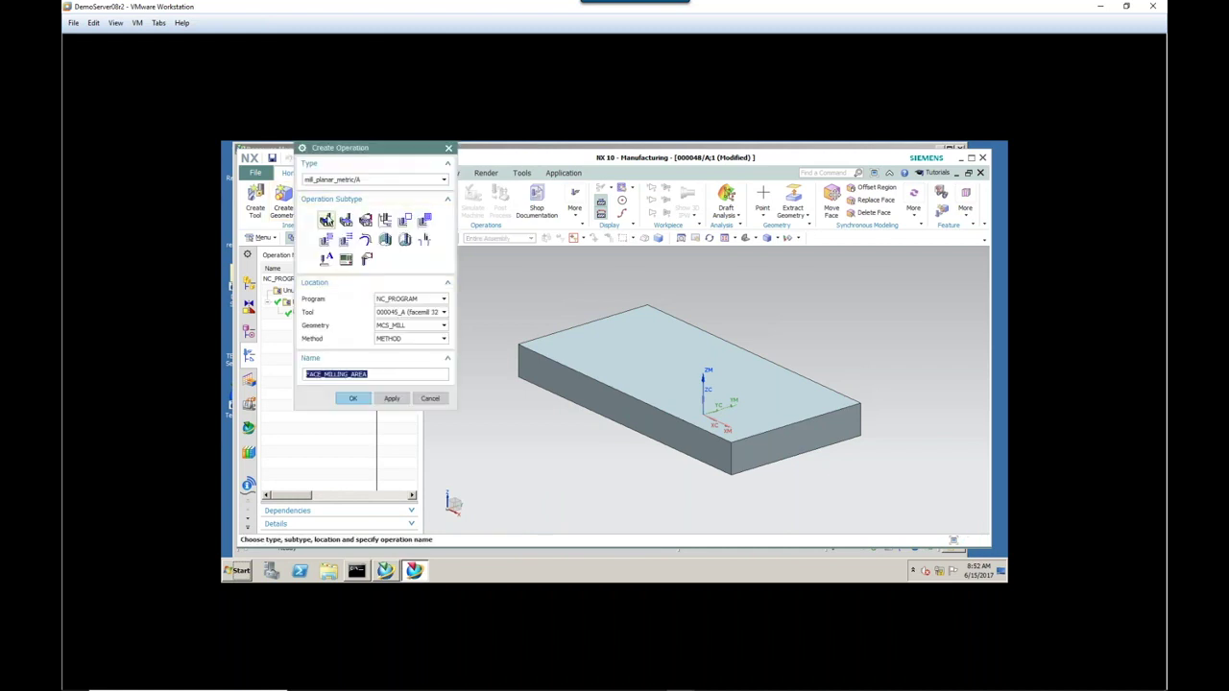
pyautogui.click(326, 221)
pyautogui.click(409, 312)
pyautogui.click(413, 331)
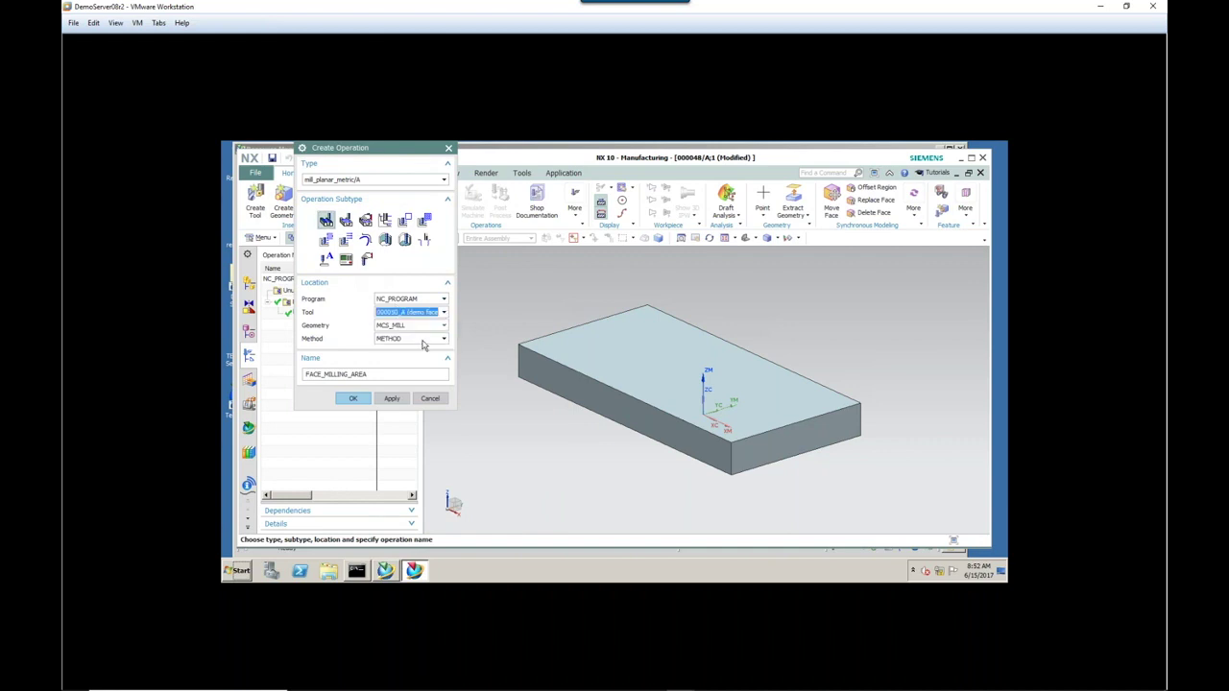
pyautogui.click(353, 398)
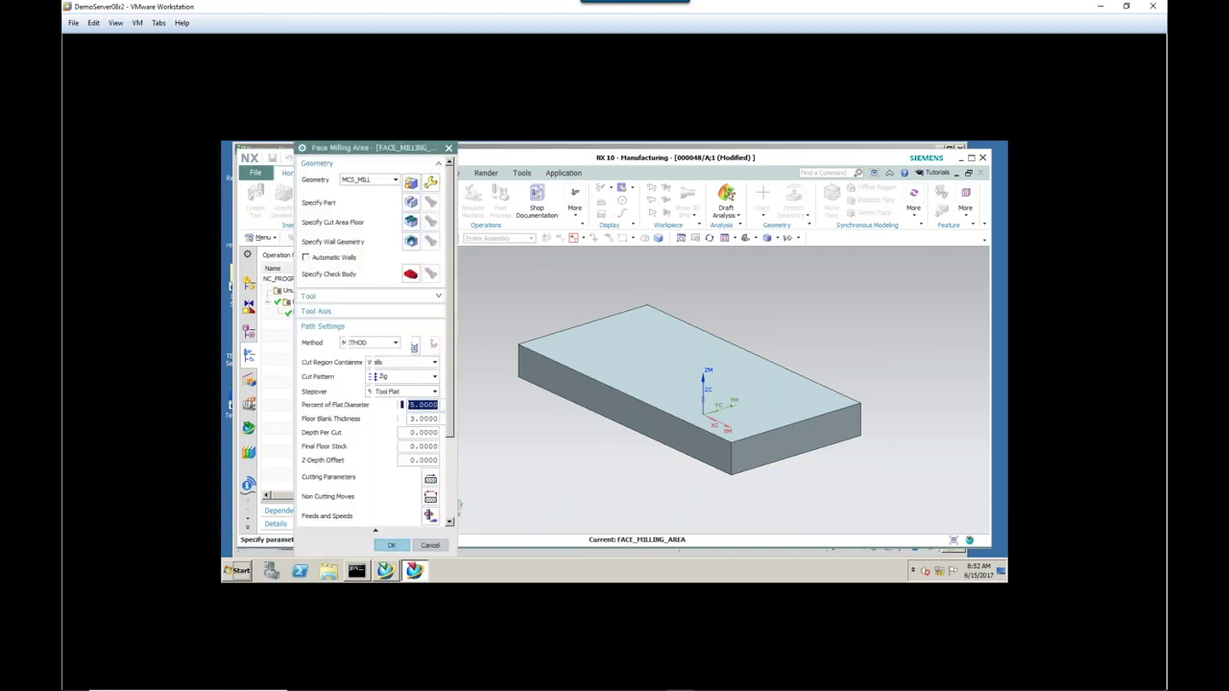
# - Specify the plate's solid body as the part geometry and its upper face as the cut area floor of the face milling operation
pyautogui.click(420, 202)
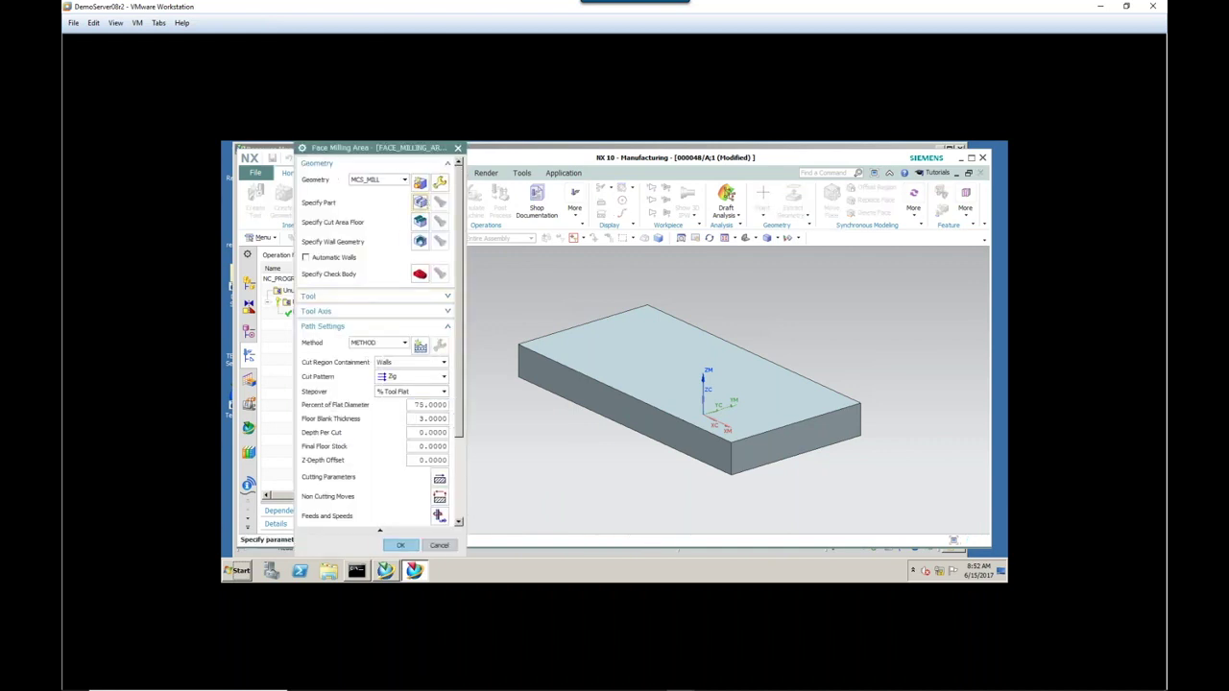
pyautogui.click(582, 352)
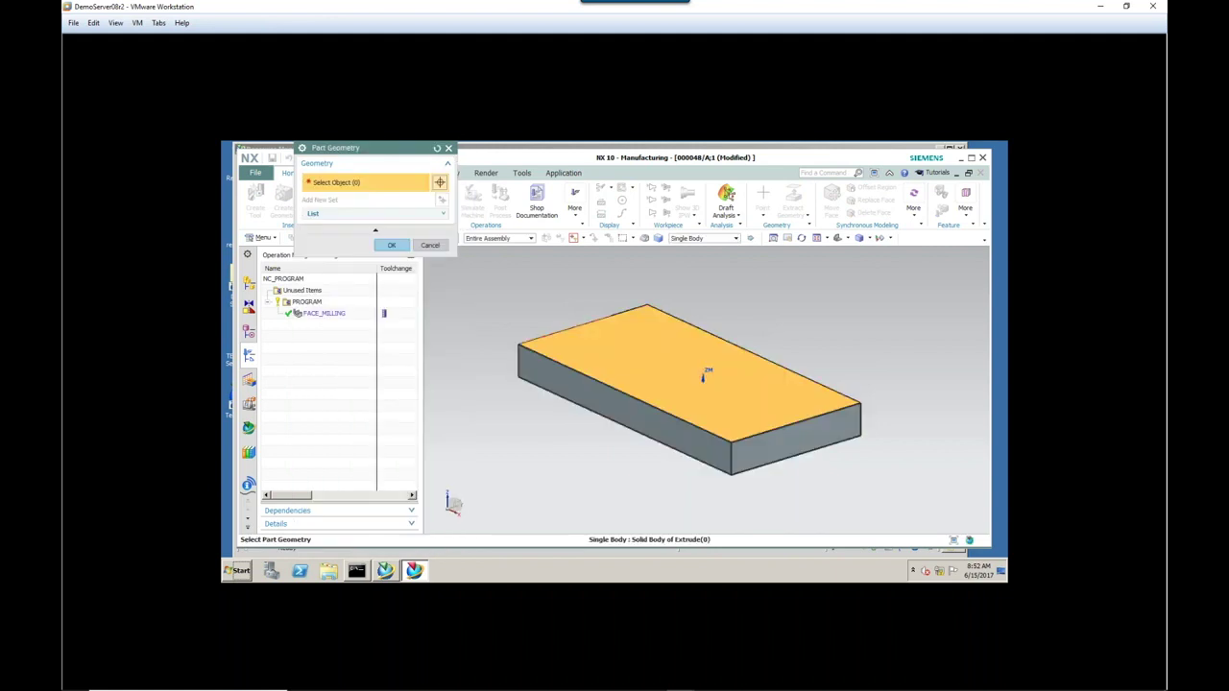
pyautogui.click(388, 245)
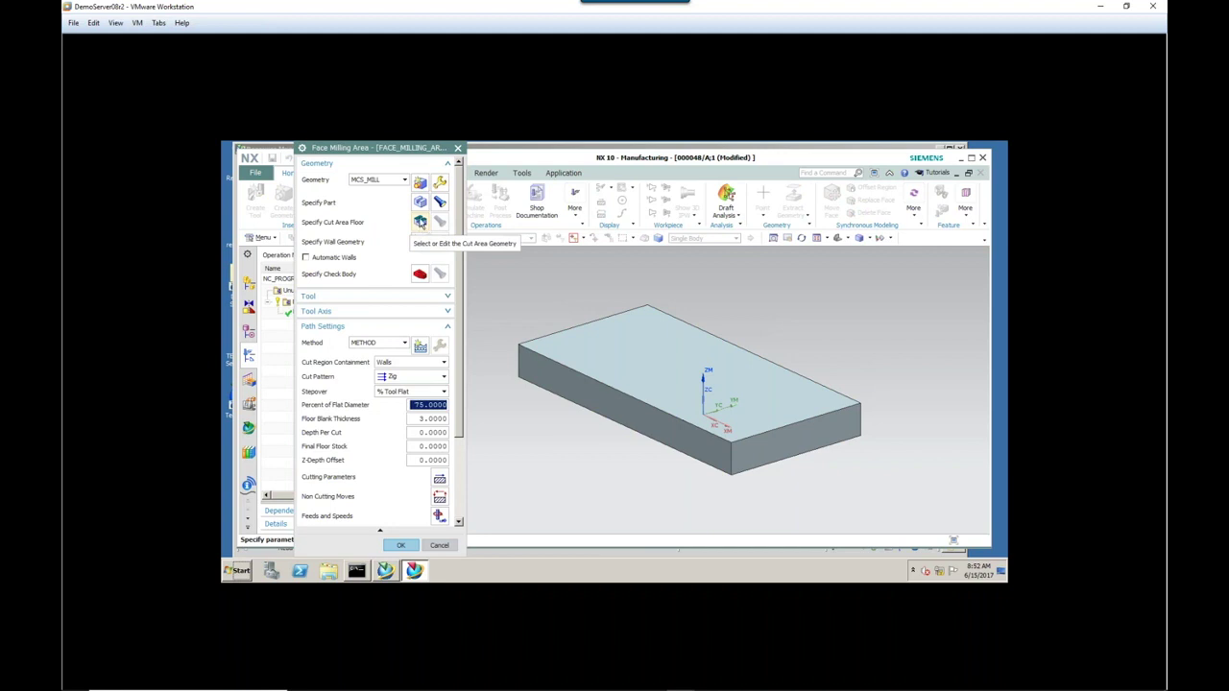
pyautogui.click(420, 222)
pyautogui.click(575, 340)
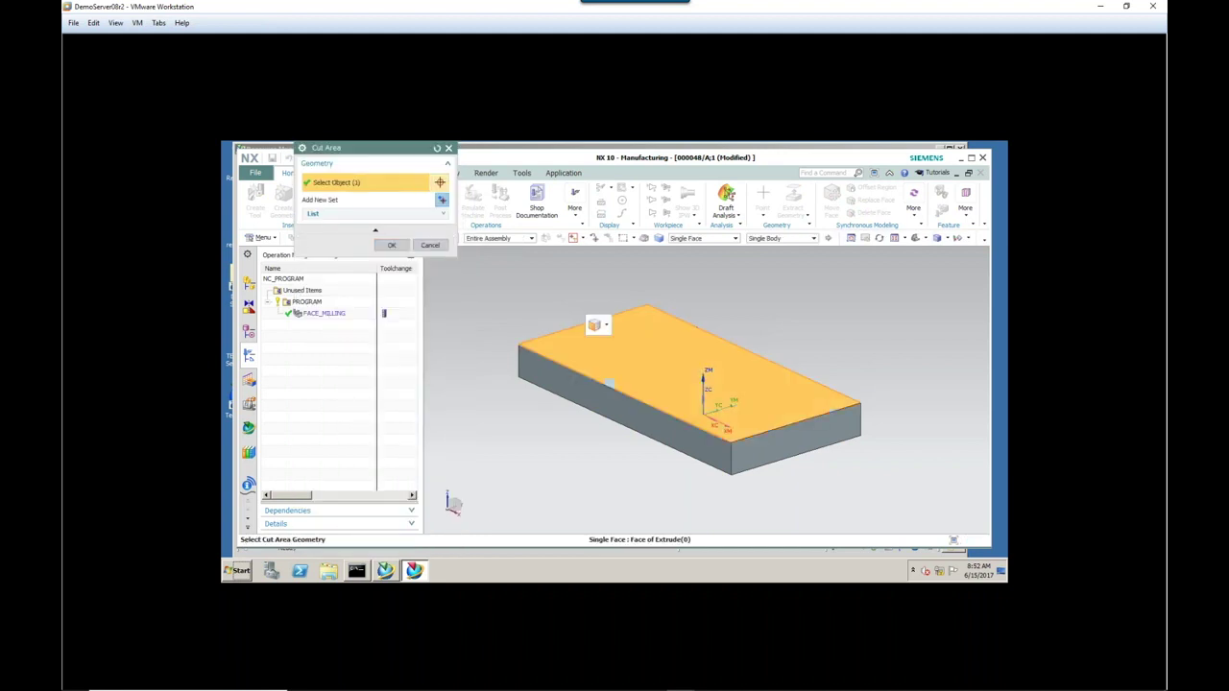
pyautogui.click(391, 258)
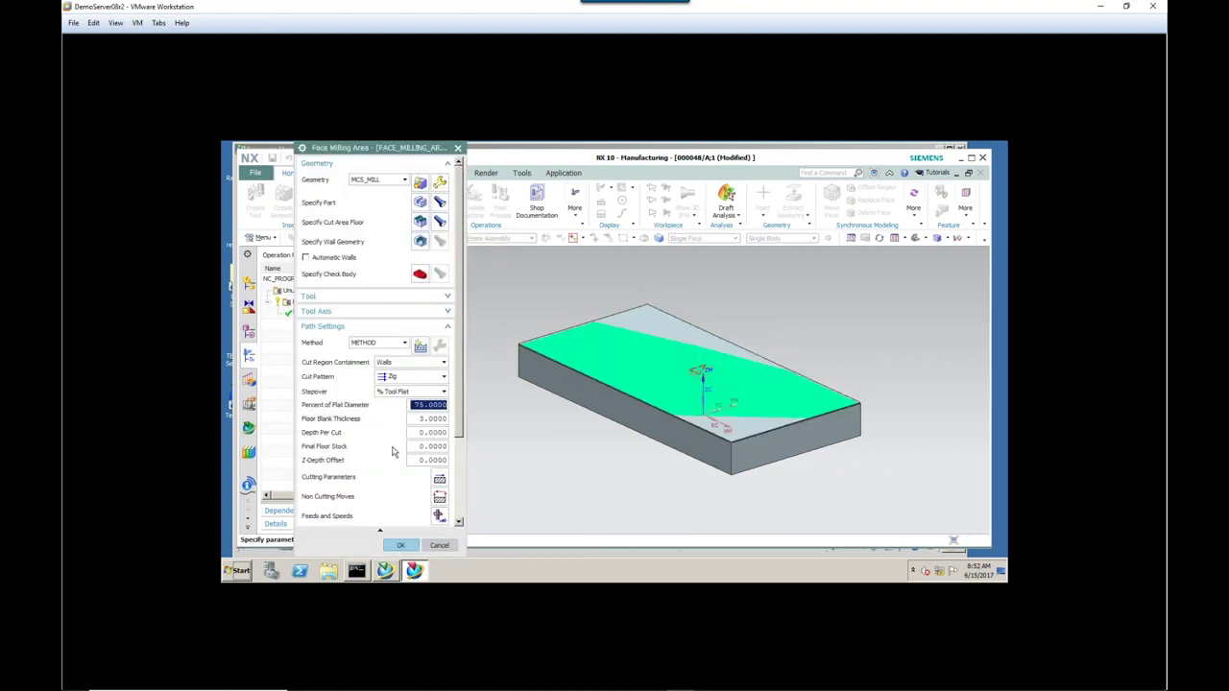
# - Generate the tool path of the face milling area operation, accepting the Exact Positioning warning
pyautogui.moveTo(459, 405); pyautogui.dragTo(459, 484)
pyautogui.click(346, 496)
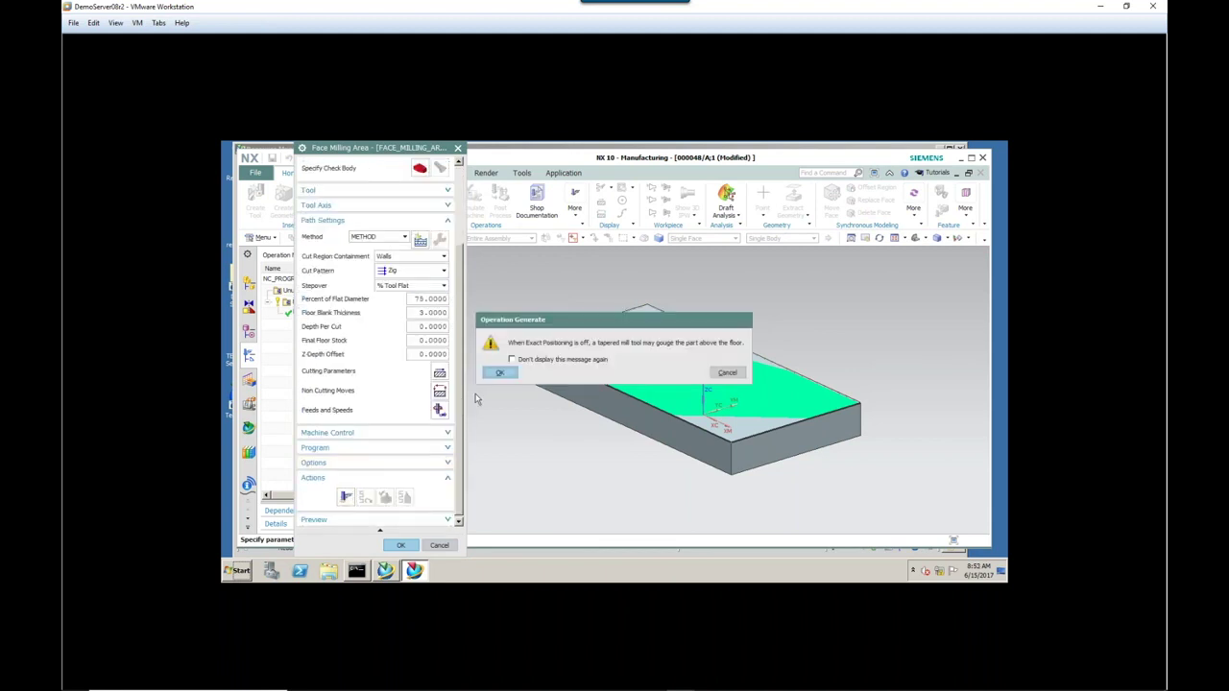
pyautogui.click(500, 372)
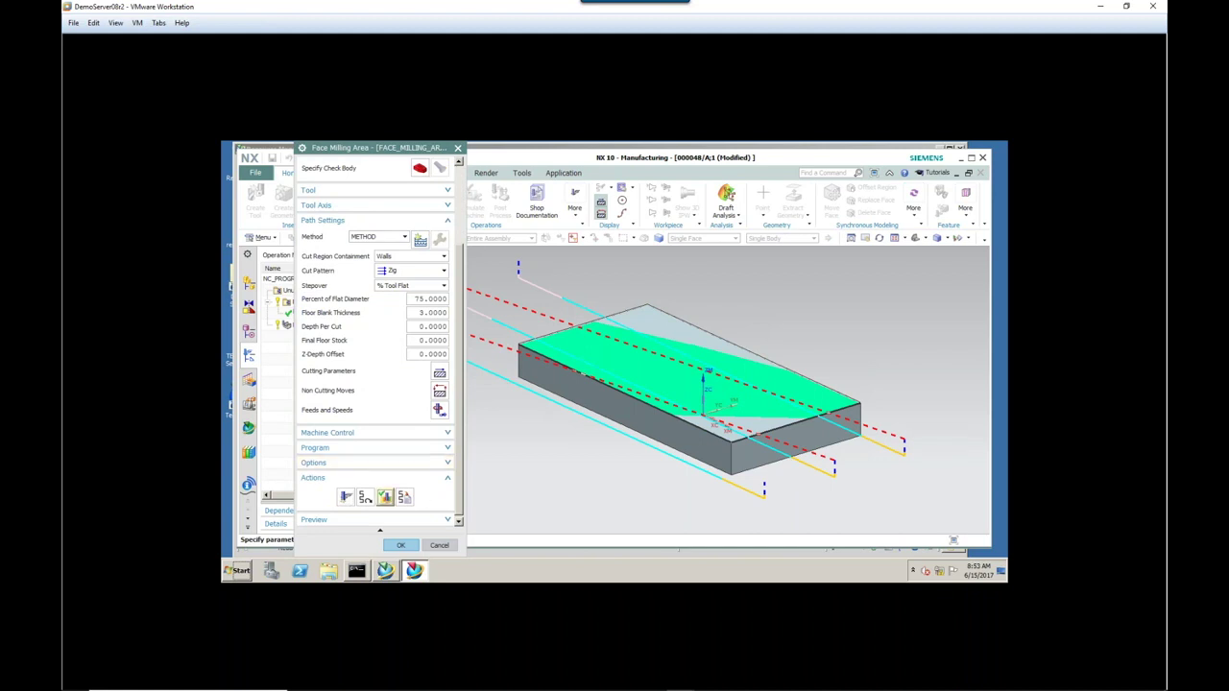
# - Visualize the tool path with the tool displayed as Assembly, inspect the face mill at the plate, and cancel the operation
pyautogui.click(385, 496)
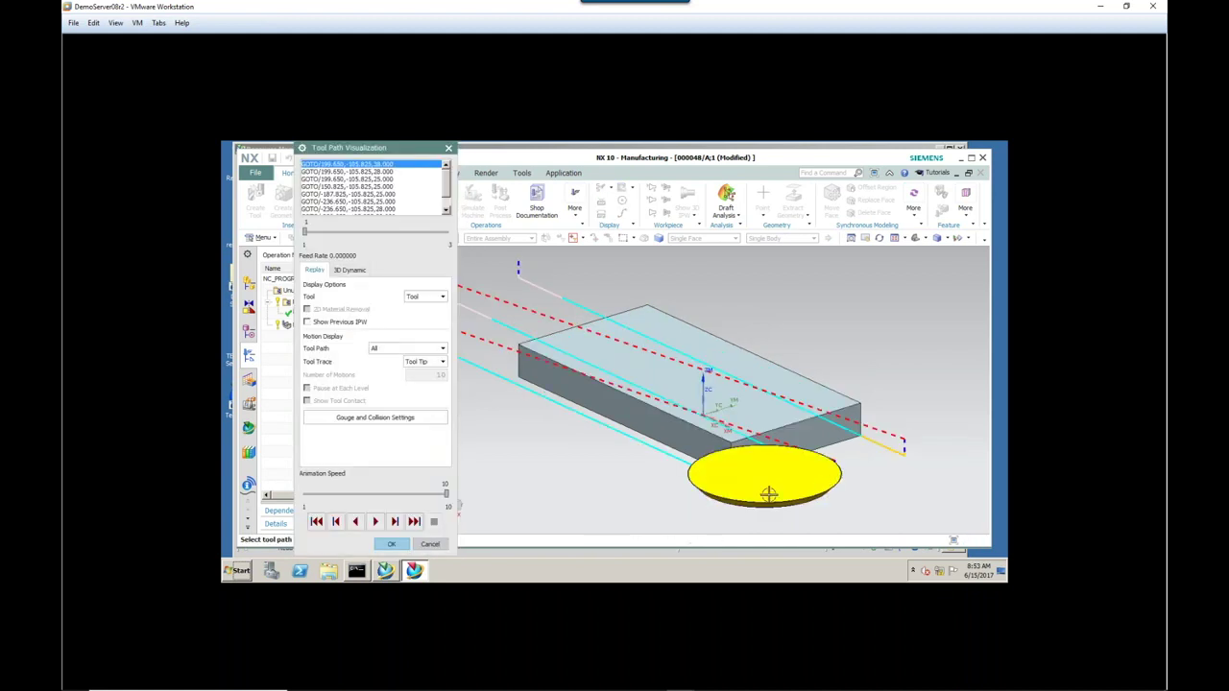
pyautogui.click(427, 298)
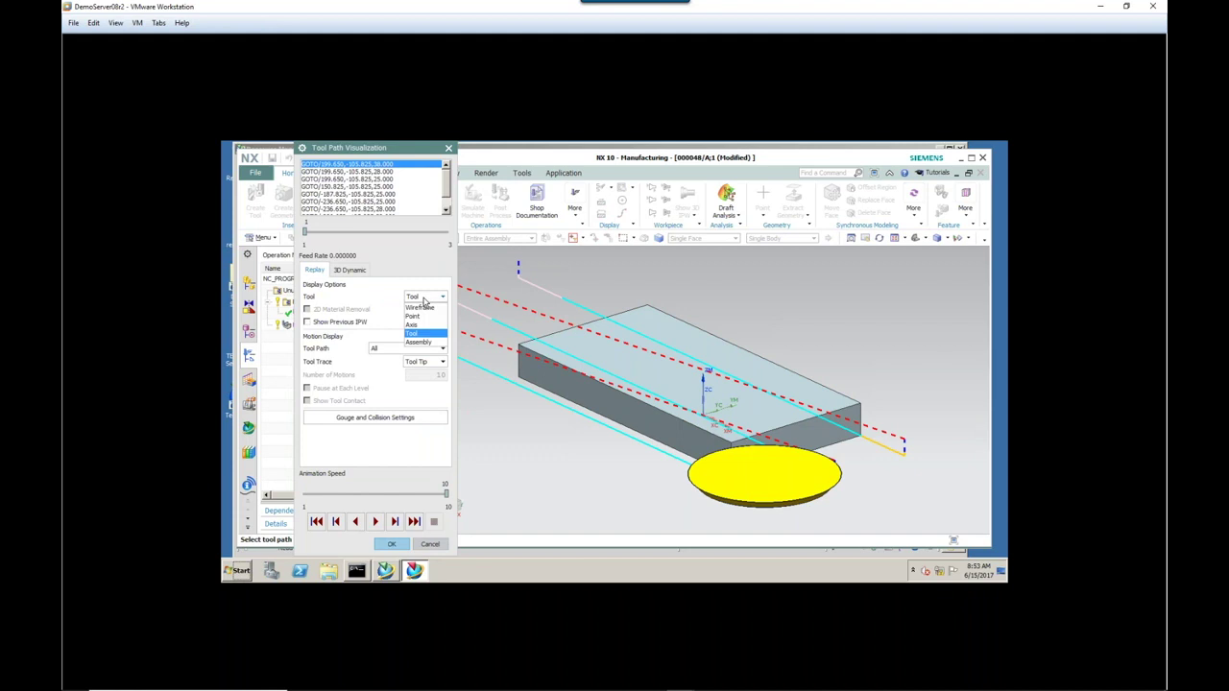
pyautogui.click(418, 342)
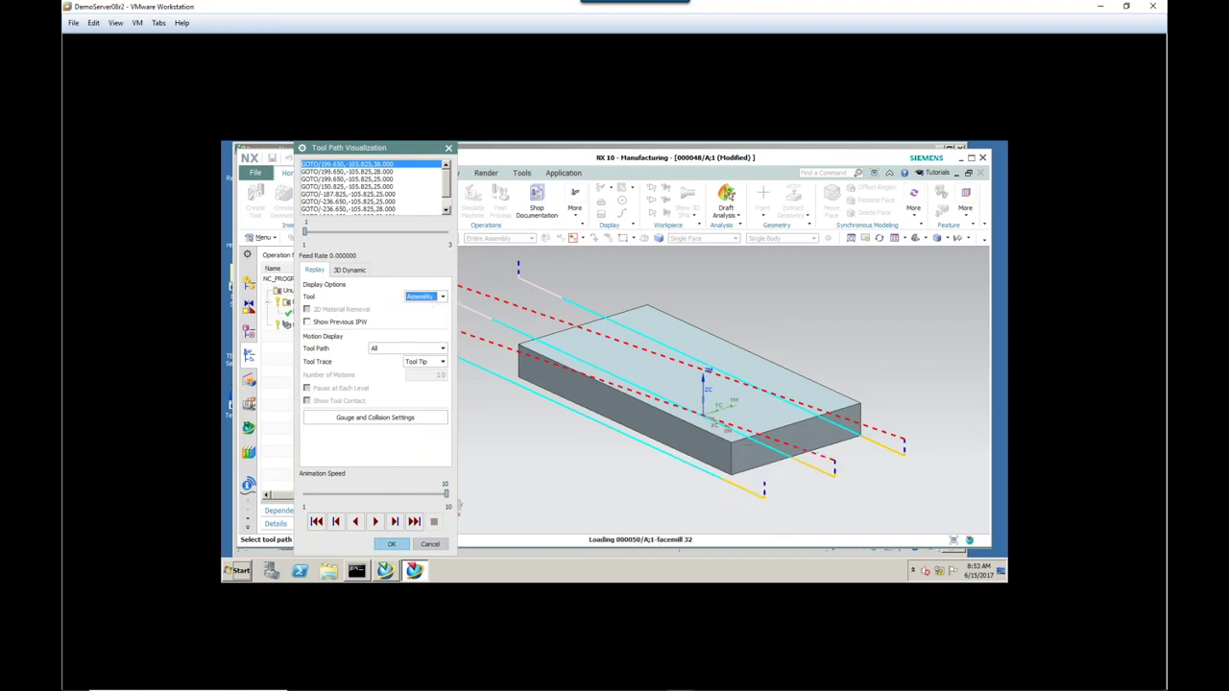
pyautogui.scroll(3, 770, 398)
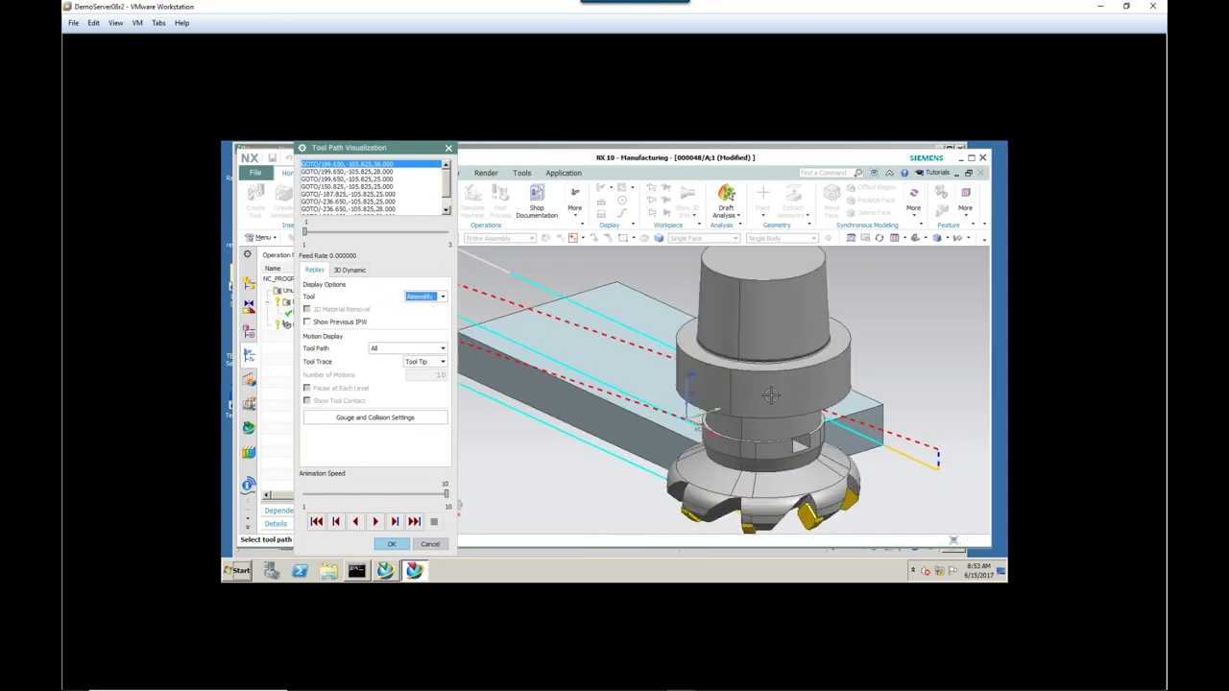
pyautogui.scroll(-4, 771, 397)
pyautogui.scroll(2, 754, 480)
pyautogui.scroll(-3, 754, 471)
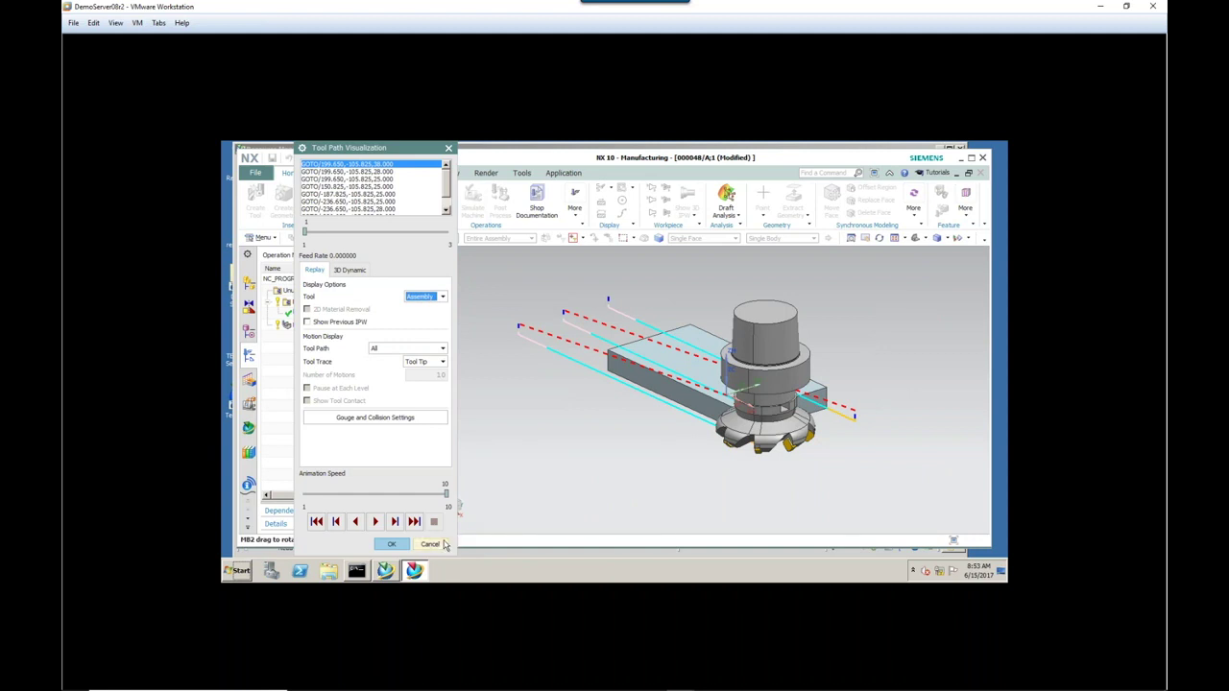
pyautogui.click(444, 544)
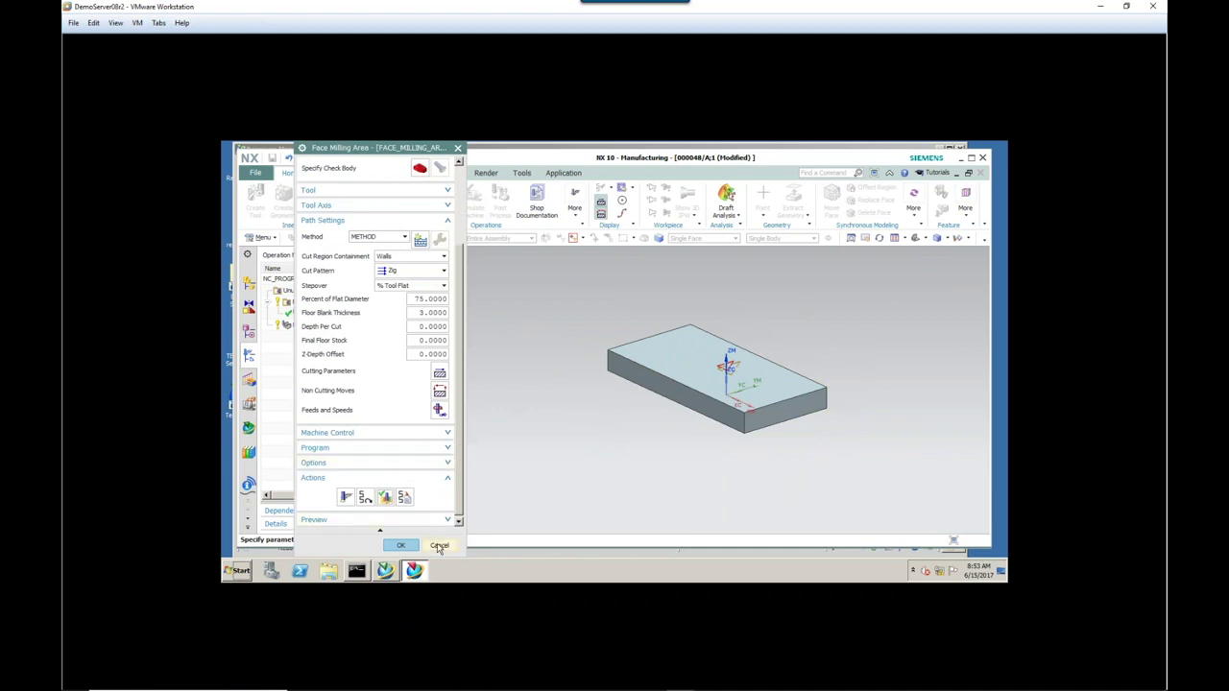
pyautogui.click(439, 545)
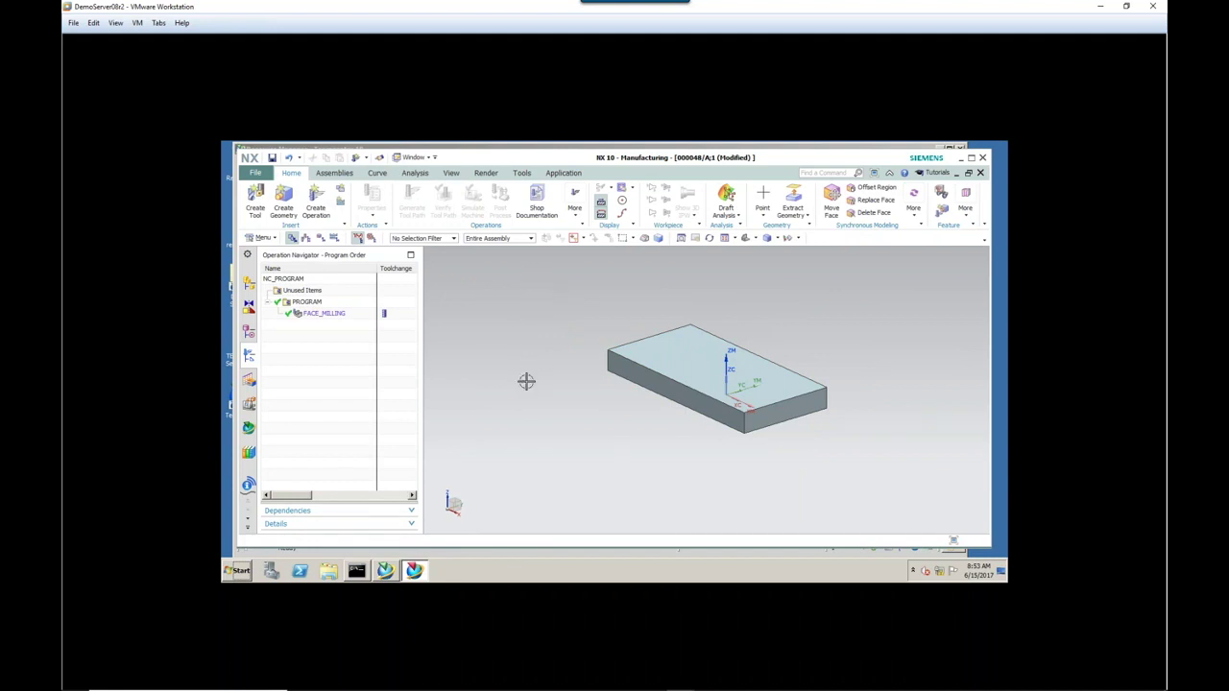
# - Switch to Teamcenter Resource Manager and hide the coordinate system entries in the structure of facemill 32
pyautogui.click(383, 576)
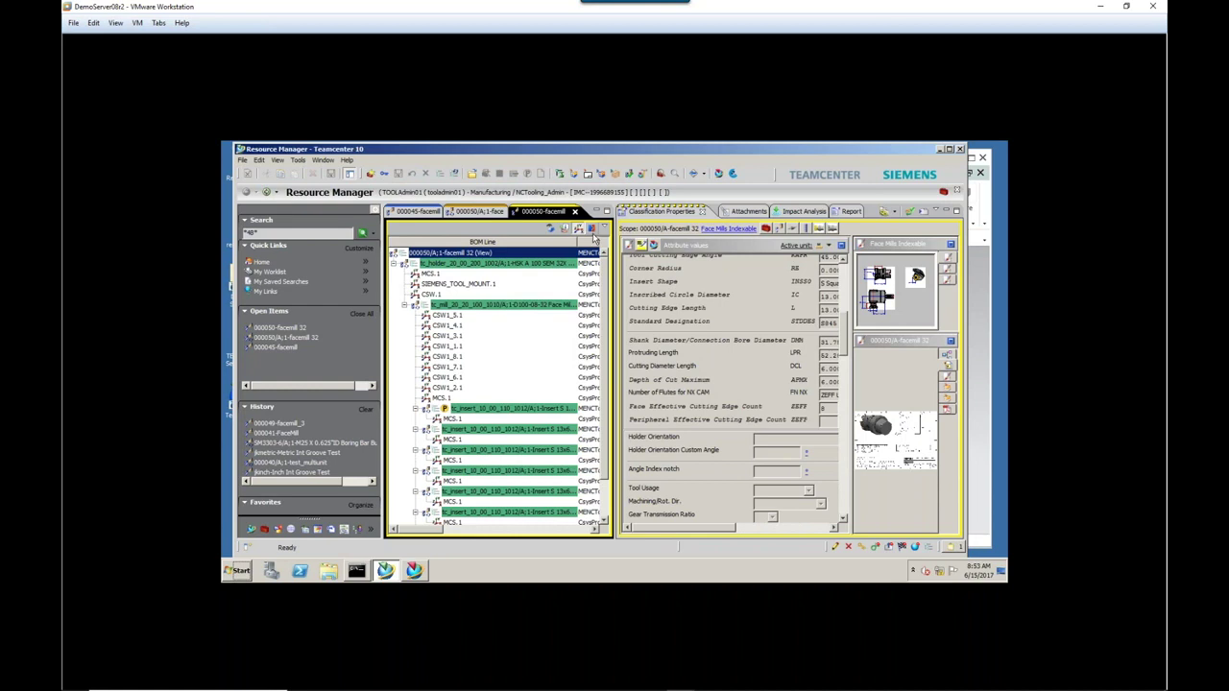
pyautogui.click(578, 230)
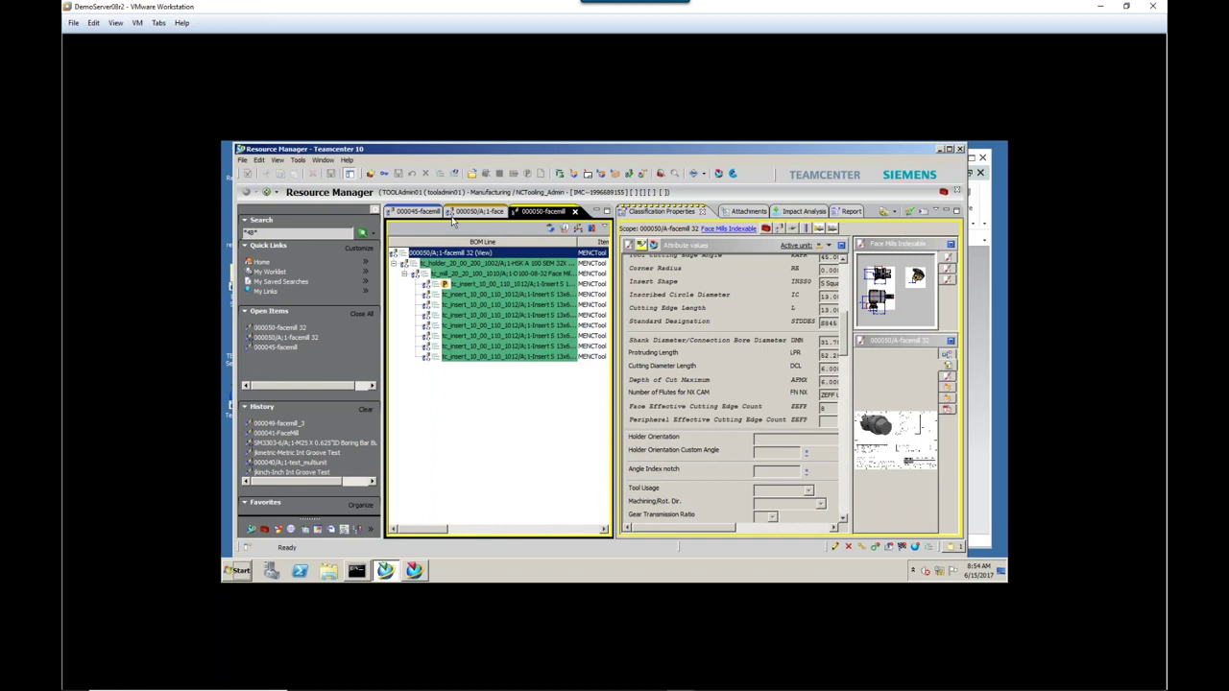
pyautogui.write('*')
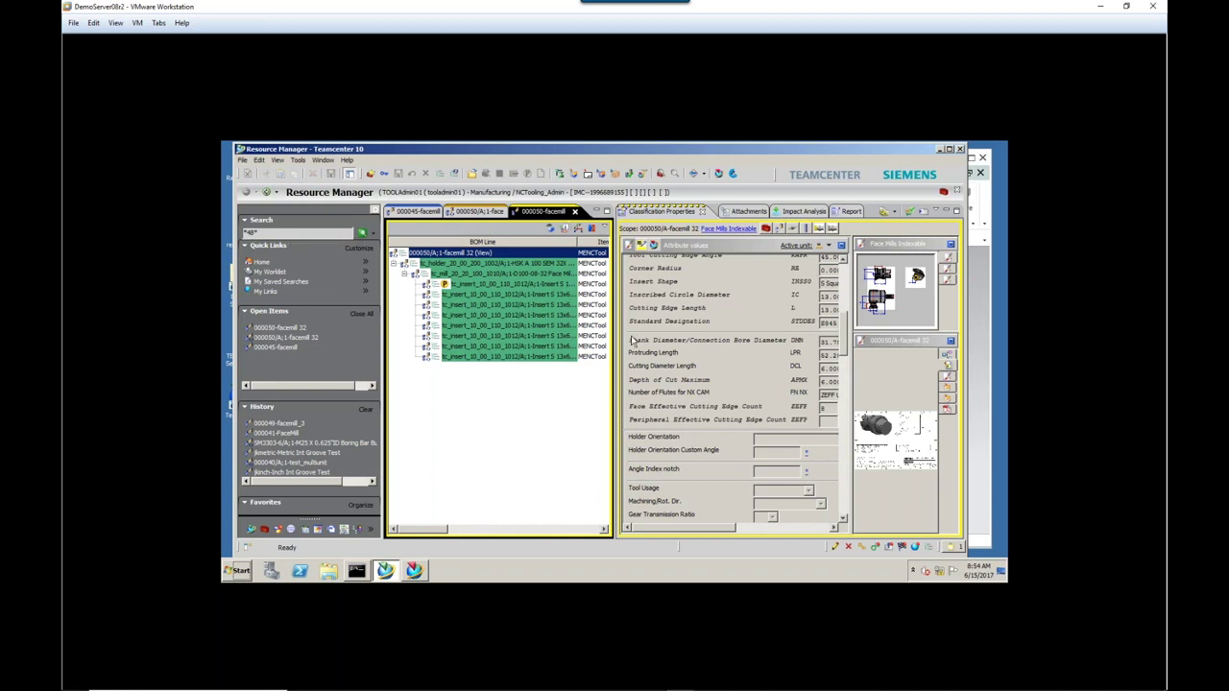